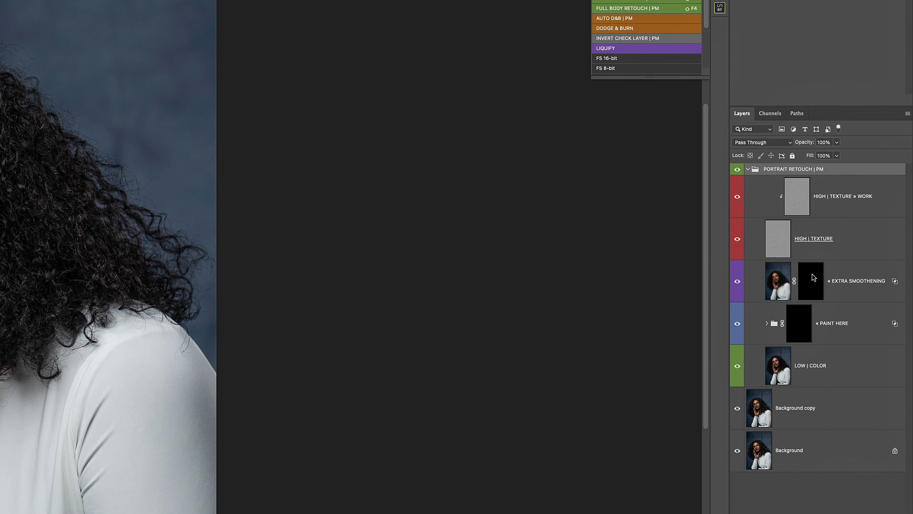
- Paint white with the Brush on the PAINT HERE group's mask over the face, neck and hand to smooth the skin
{"action": "left_click", "coordinate": [802, 325]}
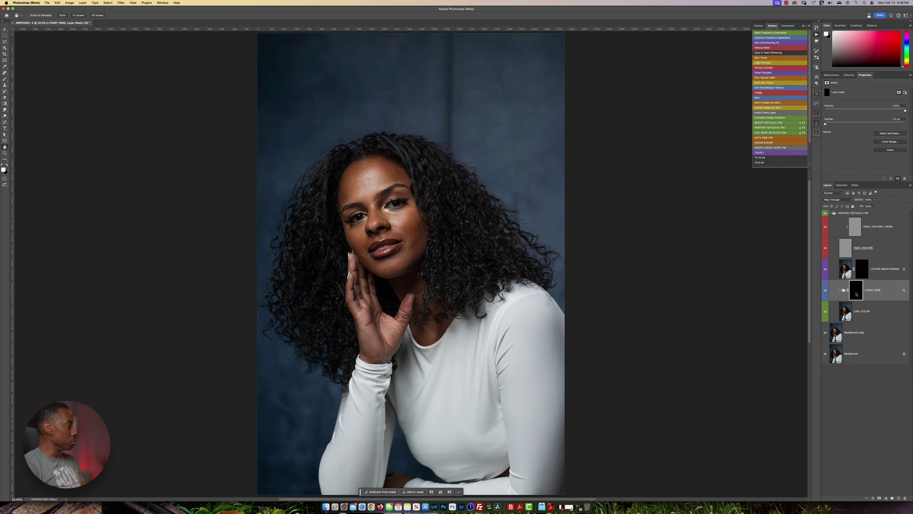
{"action": "key", "text": "b"}
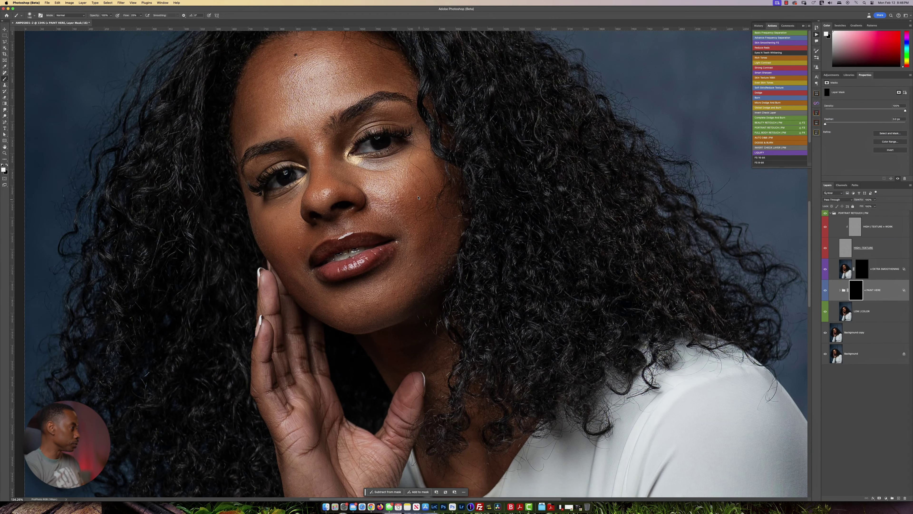
{"action": "left_click_drag", "start_coordinate": [418, 198], "coordinate": [433, 292]}
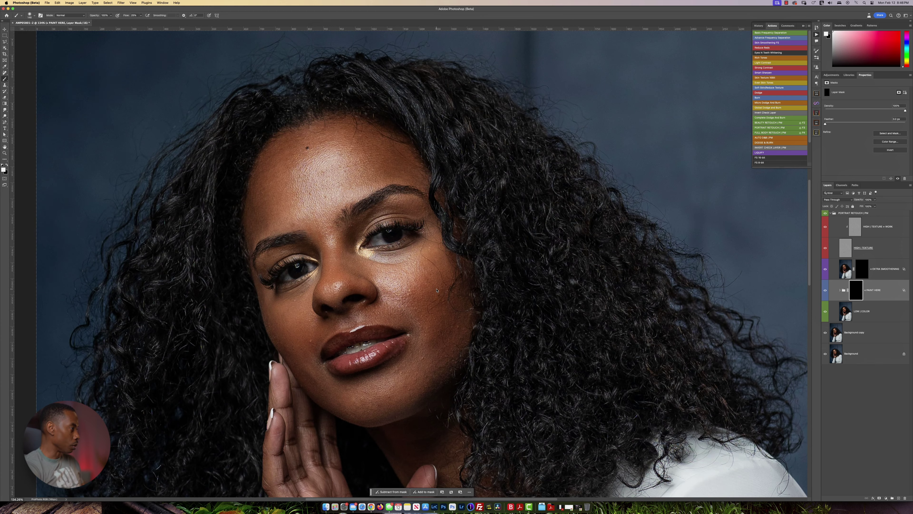
{"action": "left_click_drag", "start_coordinate": [438, 340], "coordinate": [431, 340]}
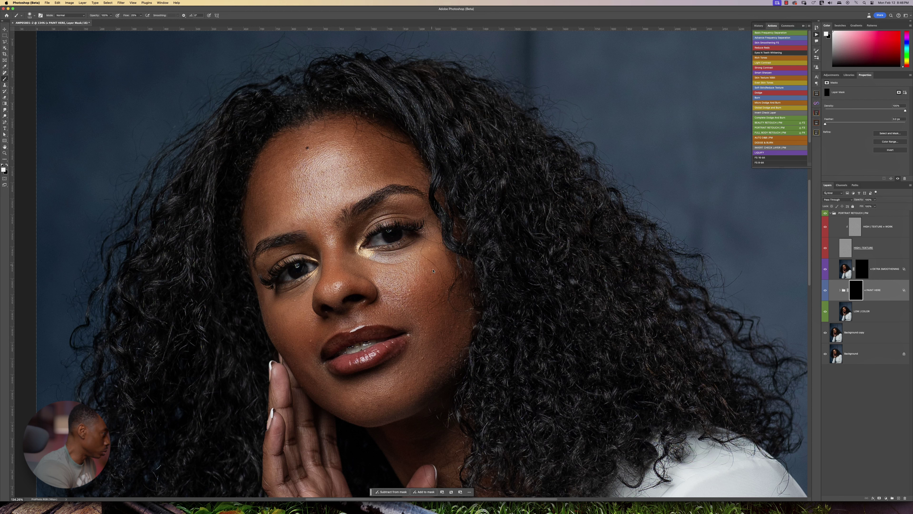
{"action": "left_click_drag", "start_coordinate": [309, 340], "coordinate": [301, 341]}
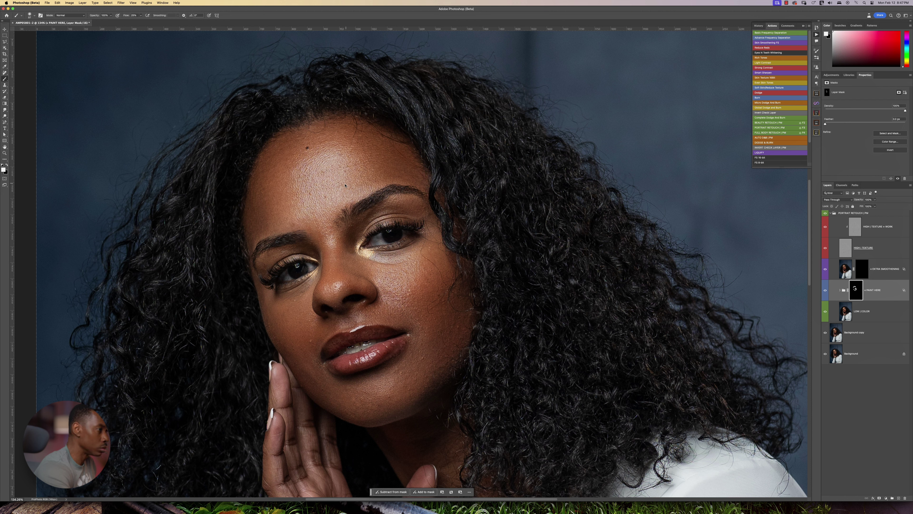
{"action": "left_click_drag", "start_coordinate": [412, 274], "coordinate": [416, 263]}
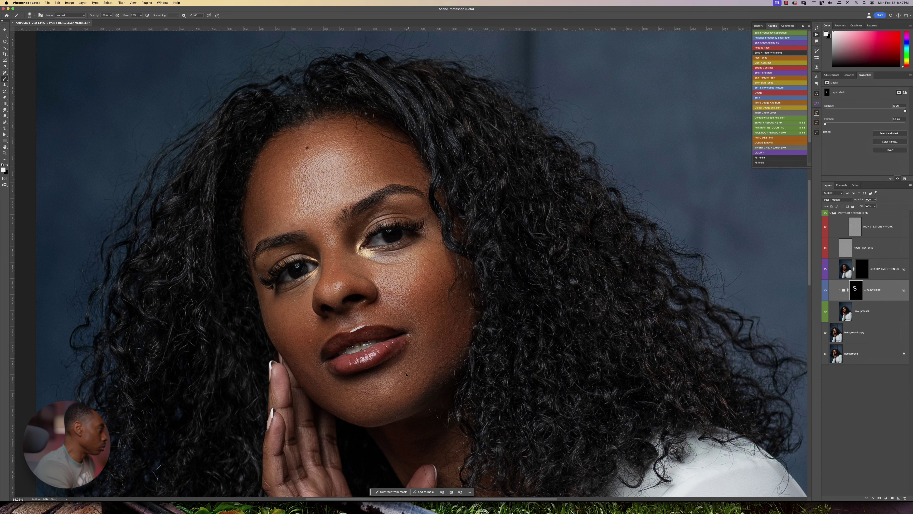
{"action": "scroll", "coordinate": [405, 216], "scroll_direction": "down", "scroll_amount": 5}
{"action": "scroll", "coordinate": [406, 215], "scroll_direction": "down", "scroll_amount": 2}
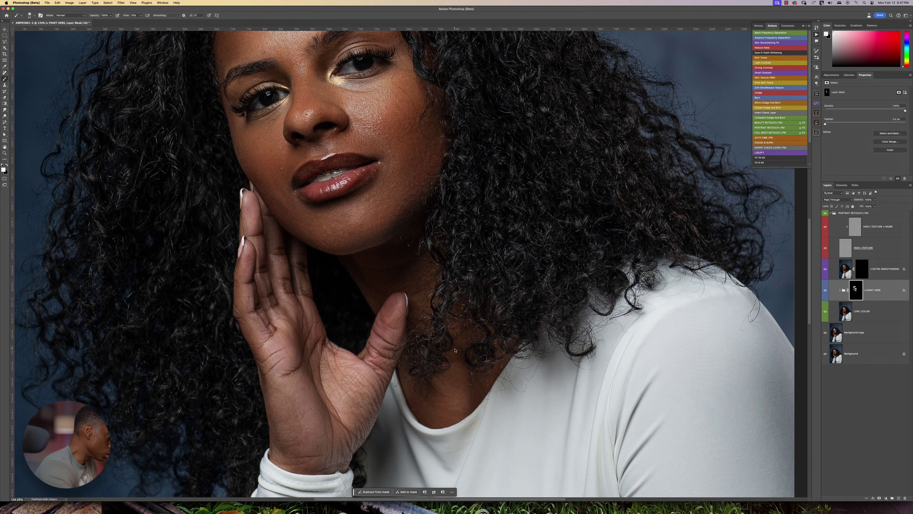
{"action": "scroll", "coordinate": [416, 344], "scroll_direction": "left", "scroll_amount": 5}
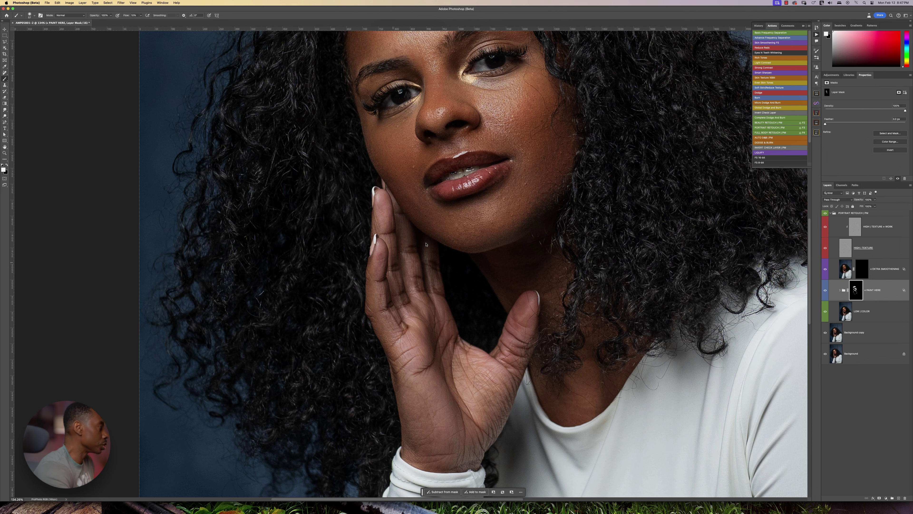
{"action": "scroll", "coordinate": [377, 226], "scroll_direction": "up", "scroll_amount": 10}
{"action": "scroll", "coordinate": [378, 226], "scroll_direction": "right", "scroll_amount": 3}
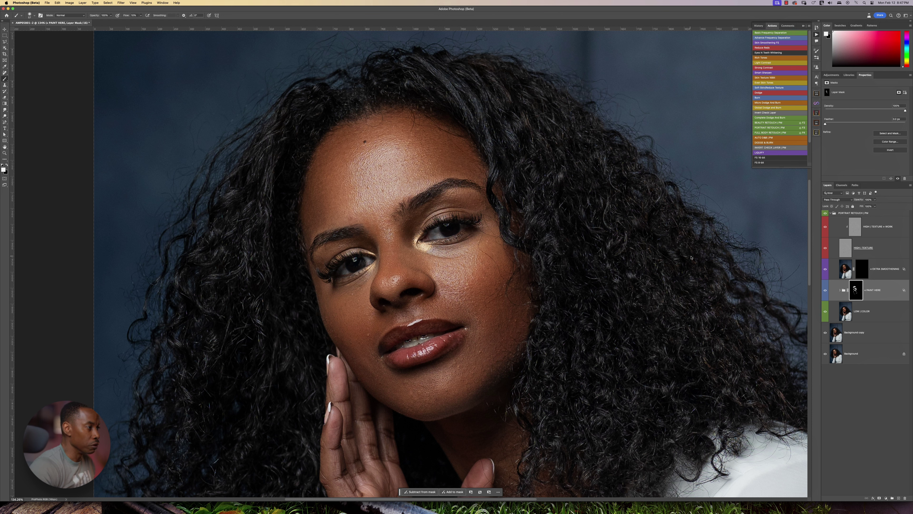
- Expand the PAINT HERE group and adjust the opacity of its BLENDING layer
{"action": "left_click", "coordinate": [841, 291]}
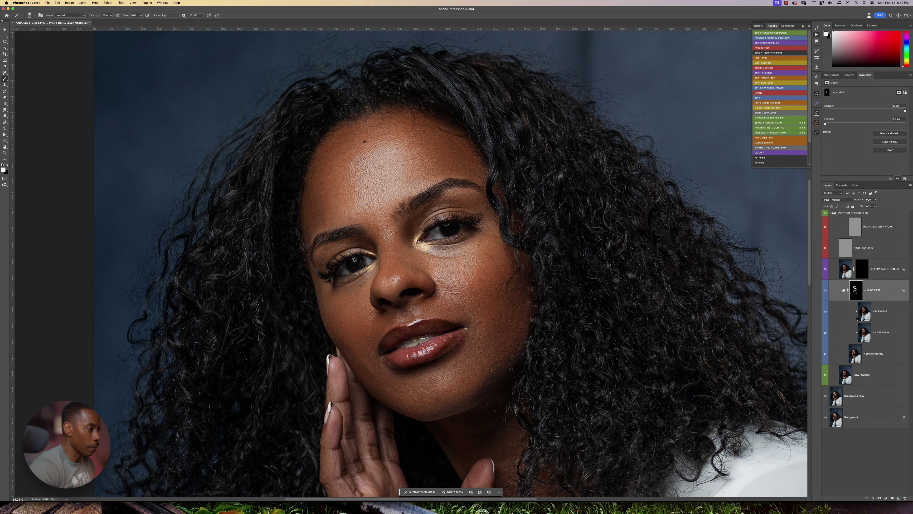
{"action": "left_click", "coordinate": [881, 311]}
{"action": "left_click_drag", "start_coordinate": [862, 199], "coordinate": [852, 200]}
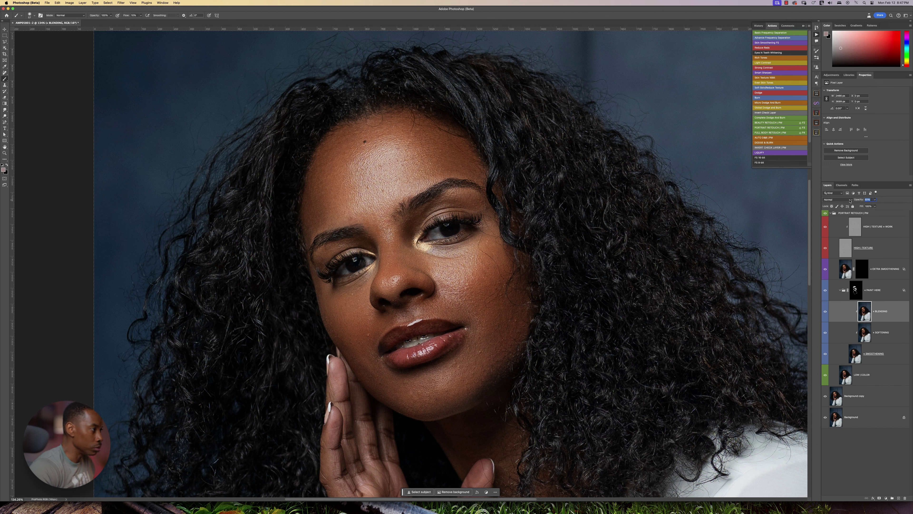
{"action": "left_click_drag", "start_coordinate": [849, 200], "coordinate": [848, 200]}
{"action": "left_click", "coordinate": [849, 304]}
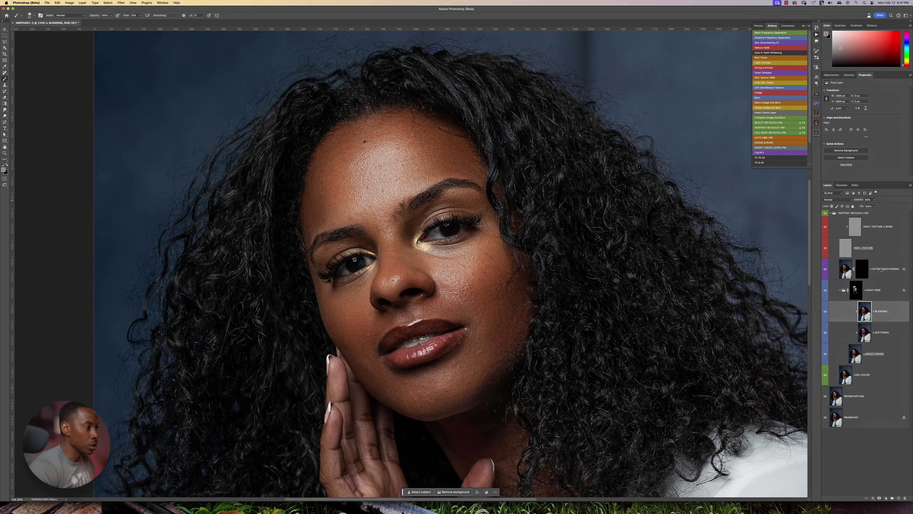
- Set the Brush flow to 25% and paint over the forehead on the EXTRA SMOOTHENING layer's mask
{"action": "left_click", "coordinate": [859, 273]}
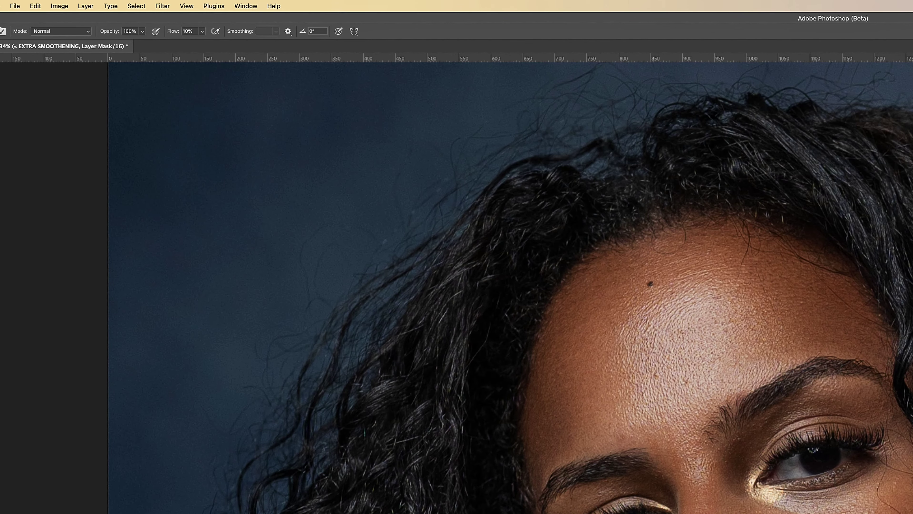
{"action": "key", "text": "shift+2"}
{"action": "key", "text": "shift+5"}
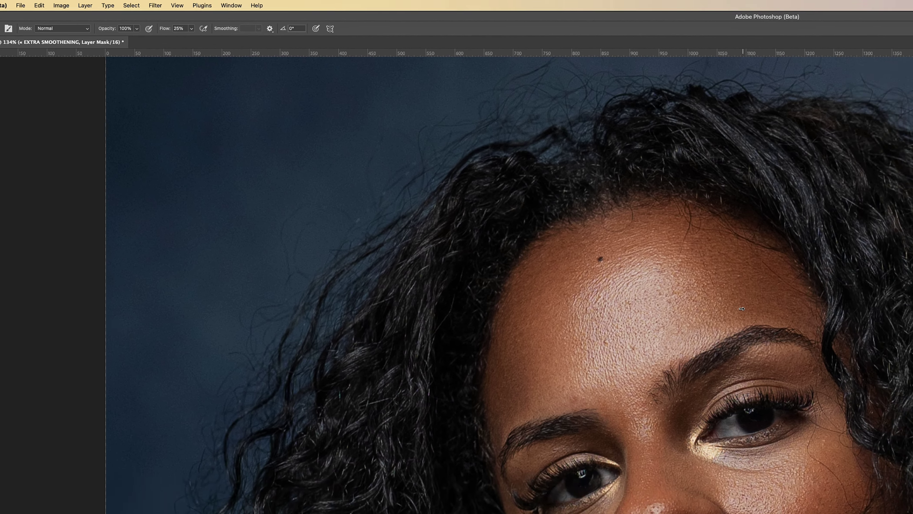
{"action": "left_click_drag", "start_coordinate": [806, 328], "coordinate": [808, 332]}
{"action": "left_click_drag", "start_coordinate": [444, 165], "coordinate": [431, 166]}
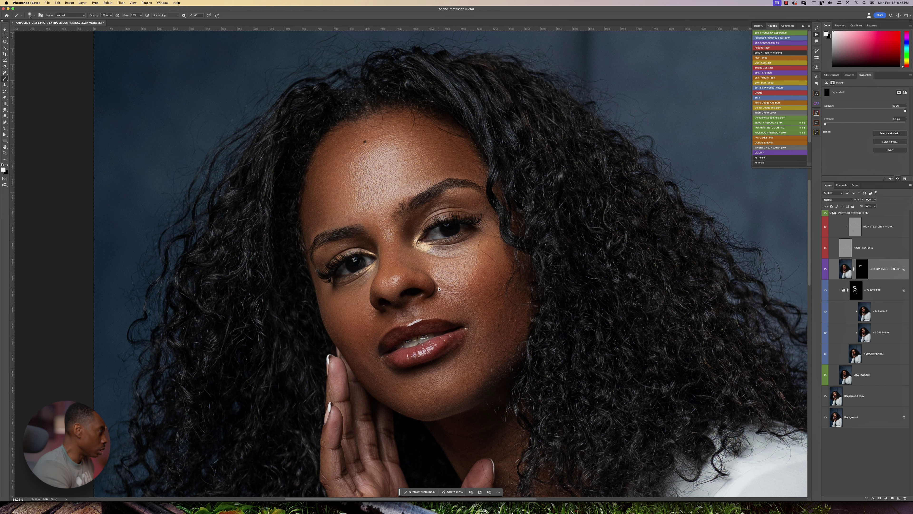
- Paint the cheek and the area beside the nose and mouth on the EXTRA SMOOTHENING mask
{"action": "scroll", "coordinate": [436, 274], "scroll_direction": "down", "scroll_amount": 3}
{"action": "scroll", "coordinate": [437, 274], "scroll_direction": "up", "scroll_amount": 2}
{"action": "left_click_drag", "start_coordinate": [491, 323], "coordinate": [496, 308]}
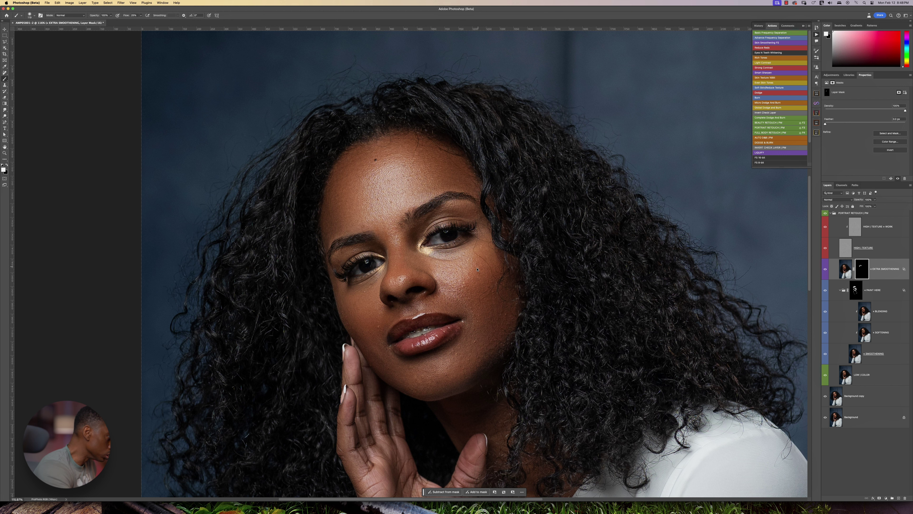
{"action": "left_click_drag", "start_coordinate": [461, 313], "coordinate": [466, 304]}
{"action": "scroll", "coordinate": [374, 333], "scroll_direction": "down", "scroll_amount": 3}
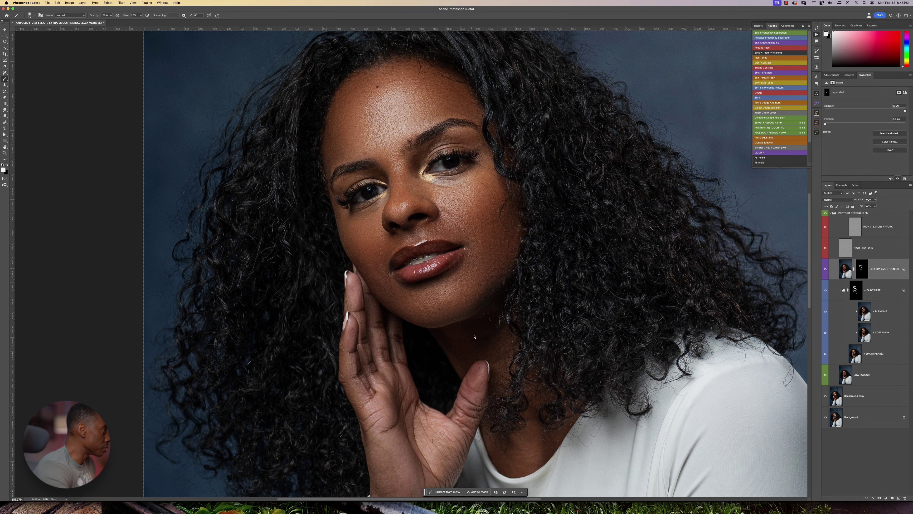
{"action": "scroll", "coordinate": [473, 271], "scroll_direction": "up", "scroll_amount": 5}
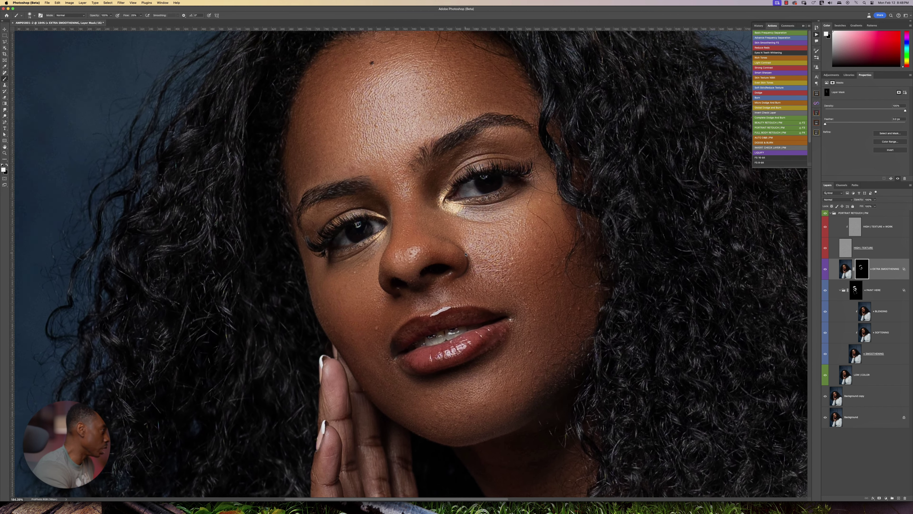
{"action": "scroll", "coordinate": [483, 252], "scroll_direction": "down", "scroll_amount": 2}
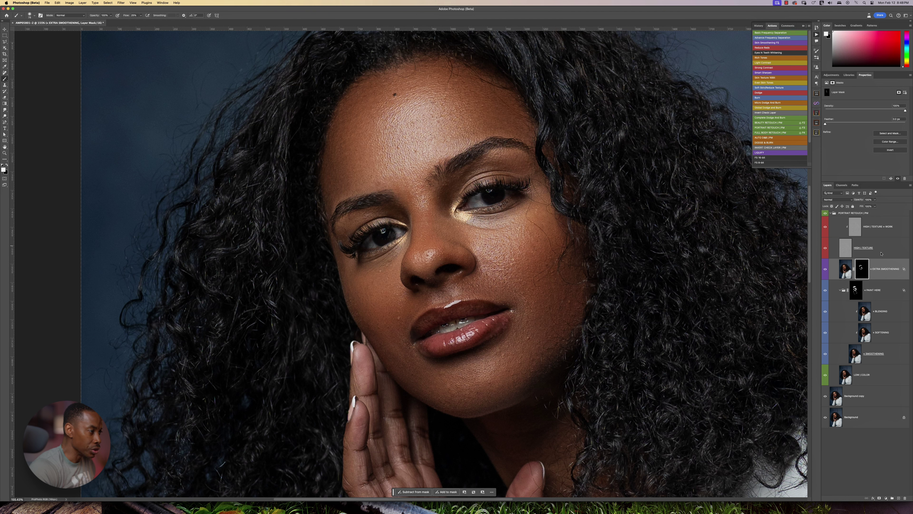
- Add a blank layer directly above EXTRA SMOOTHENING and set the Brush flow to 1%
{"action": "left_click", "coordinate": [898, 498]}
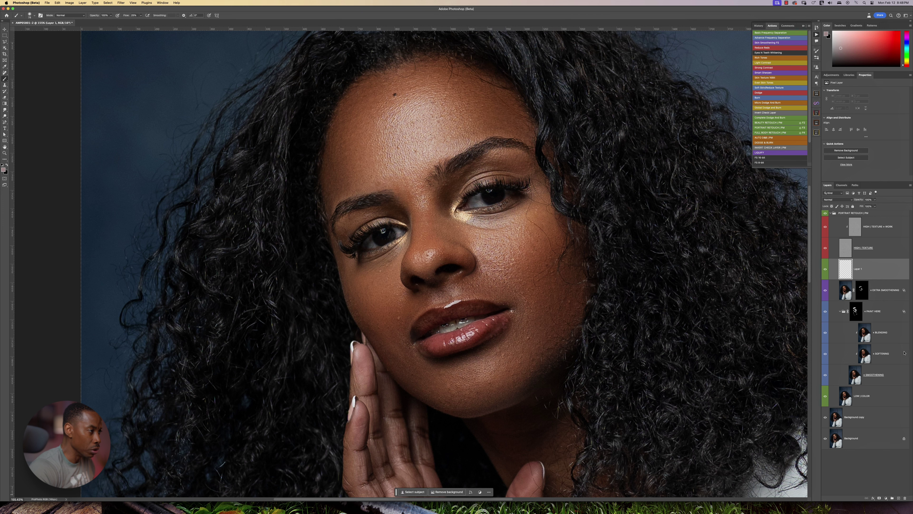
{"action": "key", "text": "b"}
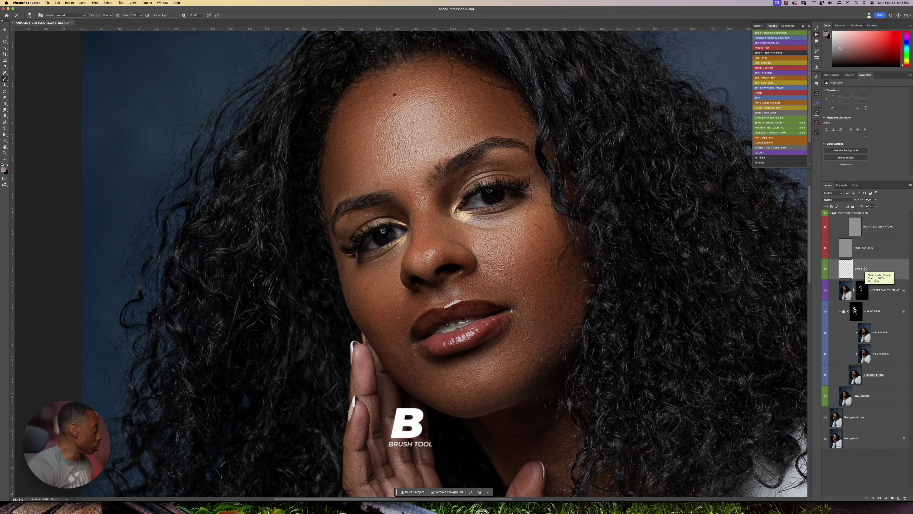
{"action": "key", "text": "shift+0"}
{"action": "key", "text": "shift+1"}
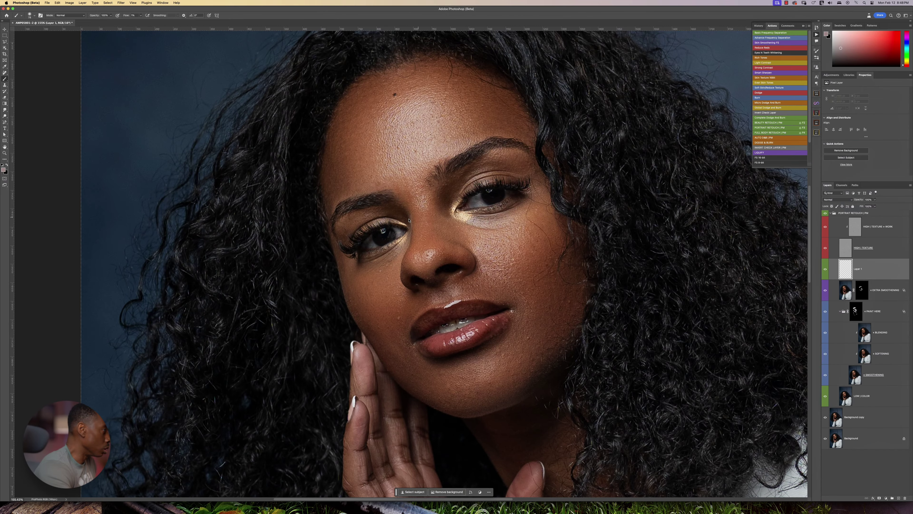
- Sample nearby skin tones and paint them under both eyes on the new blank layer to even out the colour
{"action": "scroll", "coordinate": [409, 220], "scroll_direction": "up", "scroll_amount": 3}
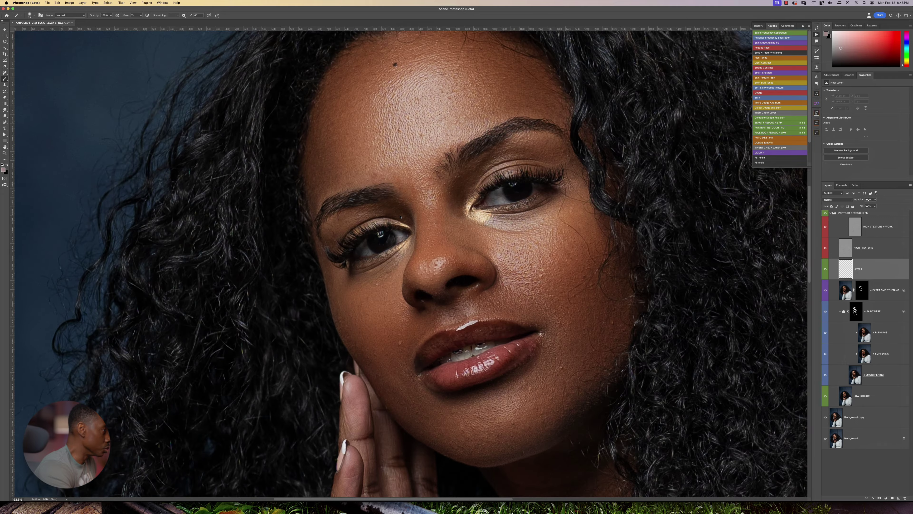
{"action": "left_click_drag", "start_coordinate": [518, 249], "coordinate": [520, 249]}
{"action": "left_click", "coordinate": [530, 240], "text": "alt"}
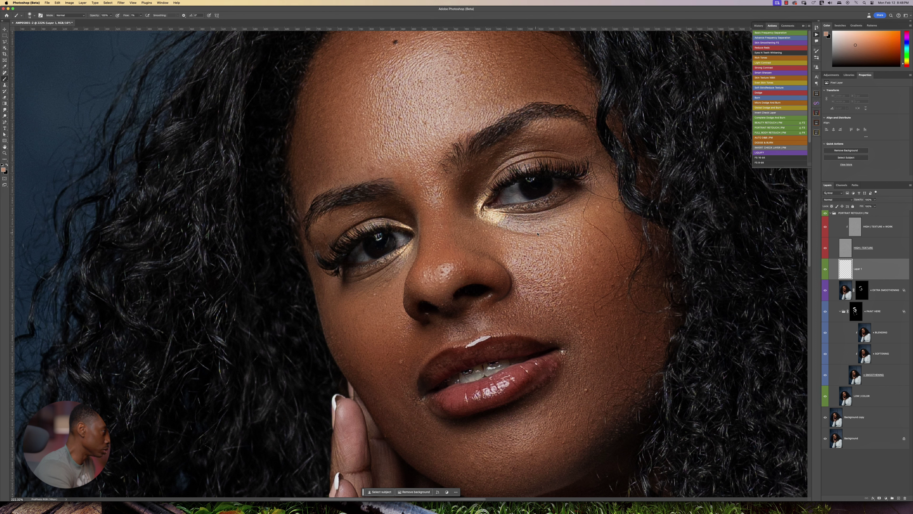
{"action": "scroll", "coordinate": [519, 233], "scroll_direction": "left", "scroll_amount": 10}
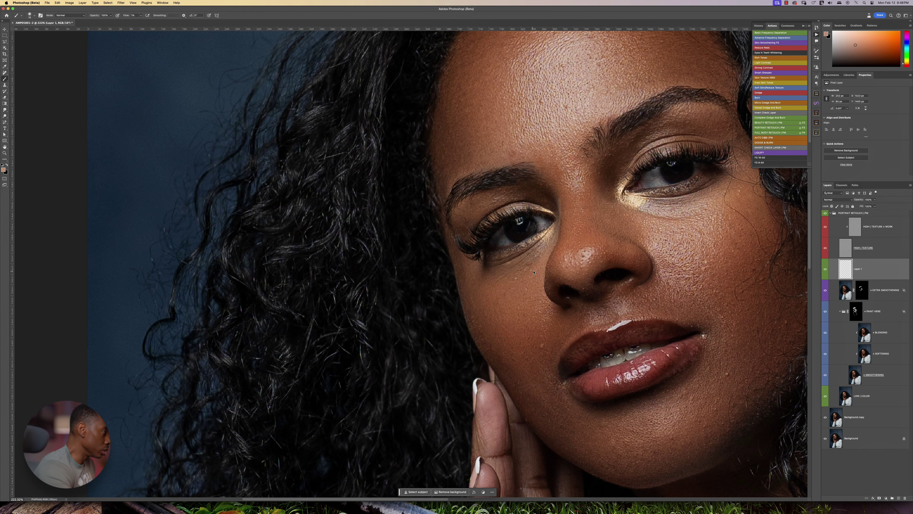
{"action": "left_click", "coordinate": [529, 274], "text": "alt"}
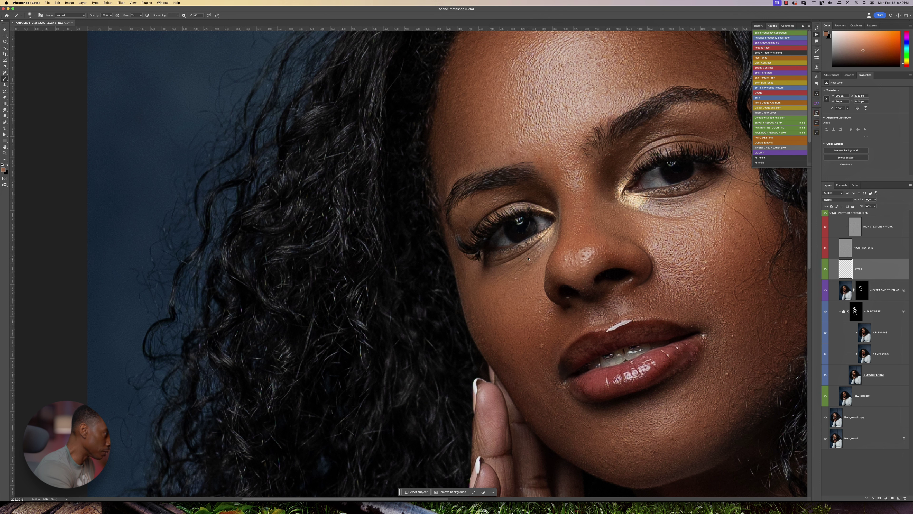
{"action": "left_click_drag", "start_coordinate": [543, 254], "coordinate": [602, 332]}
- Sample a darker skin tone near the eye and paint it lightly over the upper eyelid on the blank layer
{"action": "left_click", "coordinate": [514, 247], "text": "alt"}
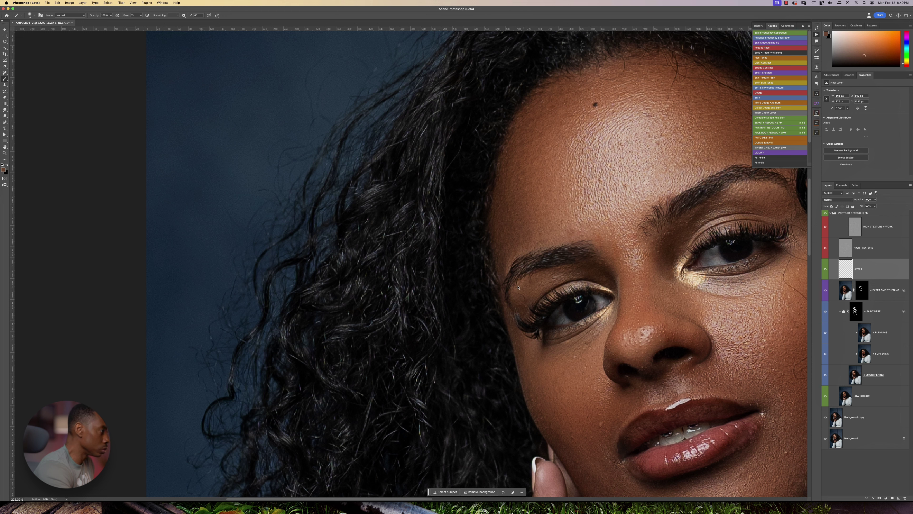
{"action": "scroll", "coordinate": [518, 288], "scroll_direction": "right", "scroll_amount": 5}
{"action": "scroll", "coordinate": [518, 287], "scroll_direction": "up", "scroll_amount": 2}
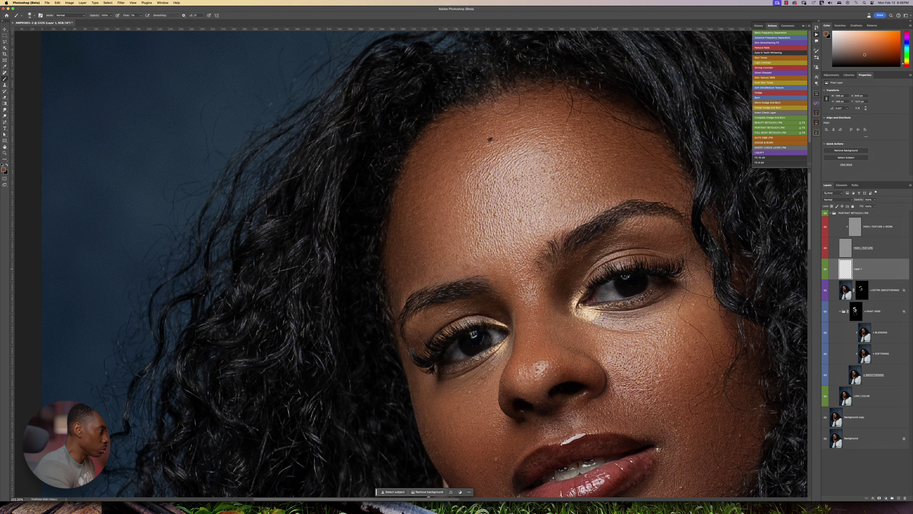
{"action": "left_click_drag", "start_coordinate": [589, 251], "coordinate": [590, 245]}
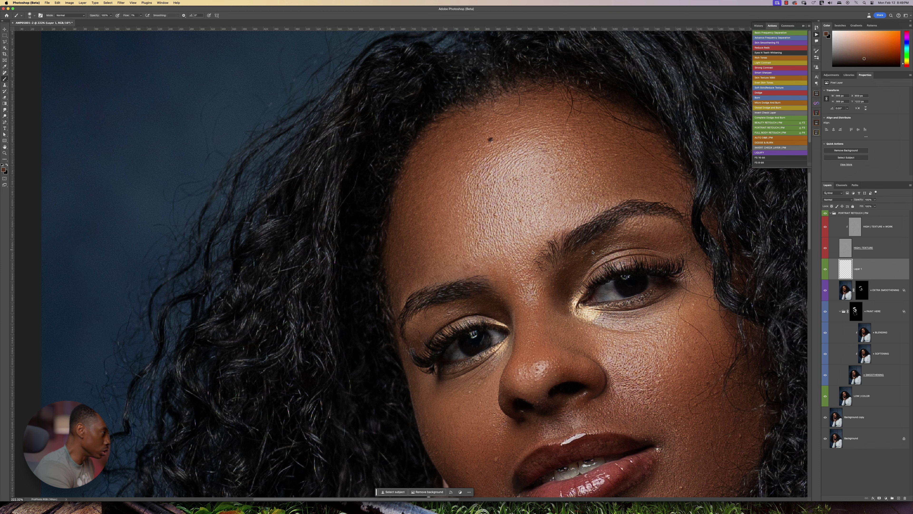
{"action": "scroll", "coordinate": [611, 261], "scroll_direction": "down", "scroll_amount": 1}
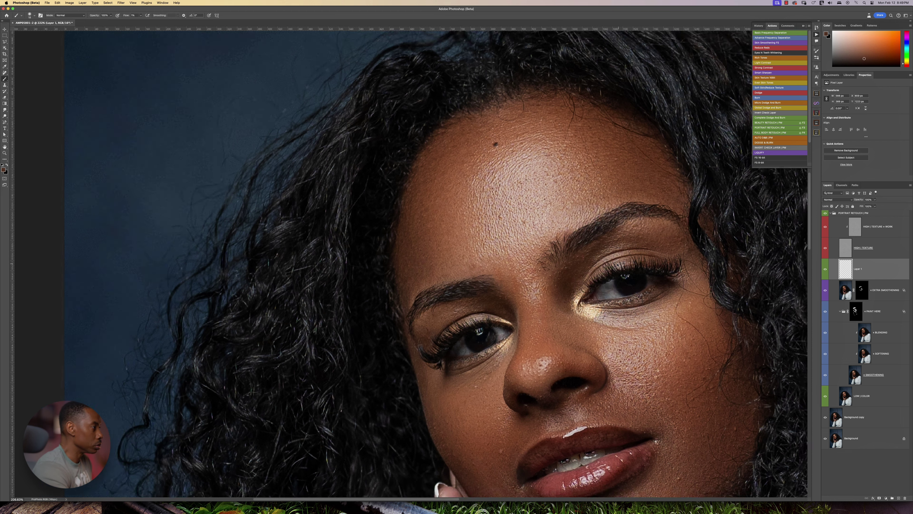
- Compare the retouched portrait with the original by toggling the view of the Background layer alone
{"action": "scroll", "coordinate": [617, 264], "scroll_direction": "down", "scroll_amount": 5}
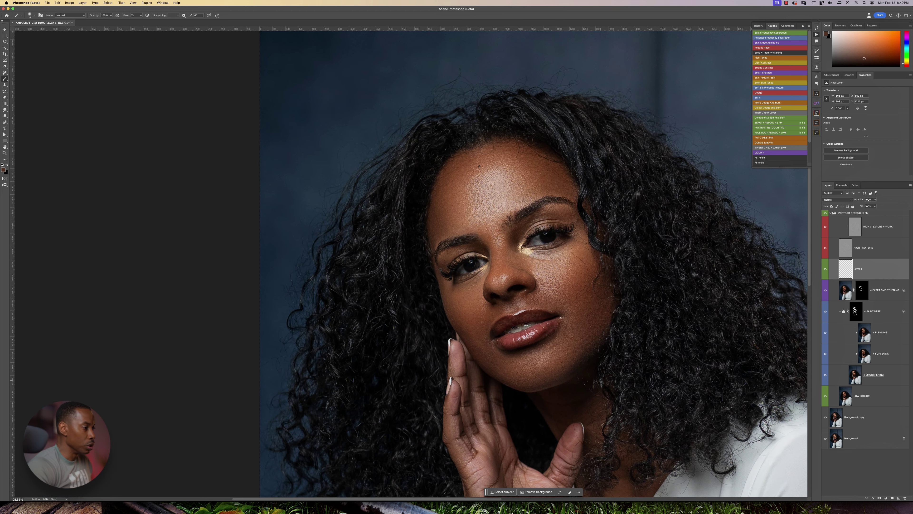
{"action": "left_click", "coordinate": [825, 438], "text": "alt"}
{"action": "left_click", "coordinate": [825, 438], "text": "alt"}
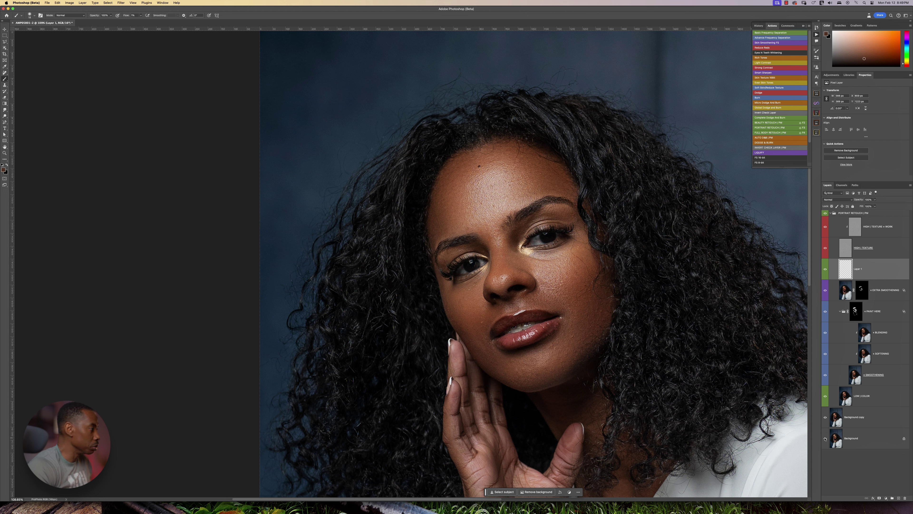
{"action": "left_click", "coordinate": [825, 438], "text": "alt"}
- Select the HIGH | TEXTURE = WORK layer and set up the Clone Stamp to sample only the current layer
{"action": "scroll", "coordinate": [545, 320], "scroll_direction": "up", "scroll_amount": 5}
{"action": "scroll", "coordinate": [549, 284], "scroll_direction": "up", "scroll_amount": 3}
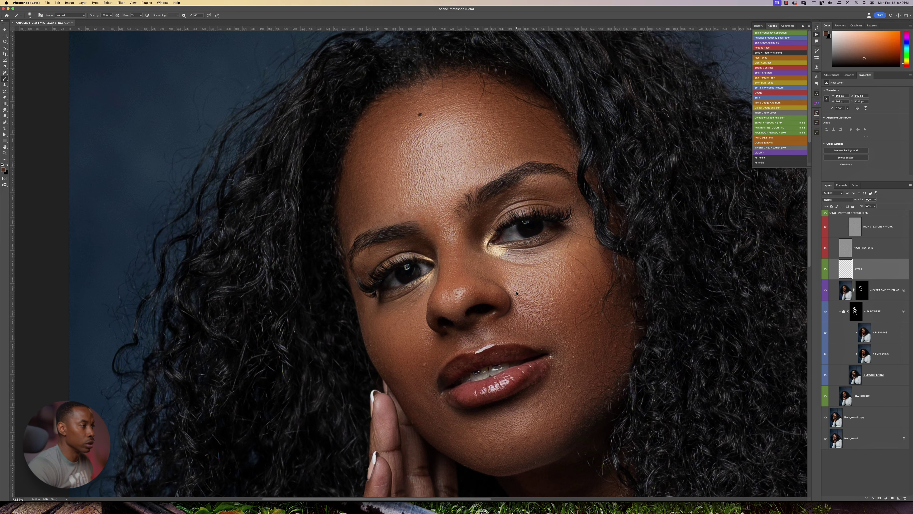
{"action": "left_click", "coordinate": [853, 228]}
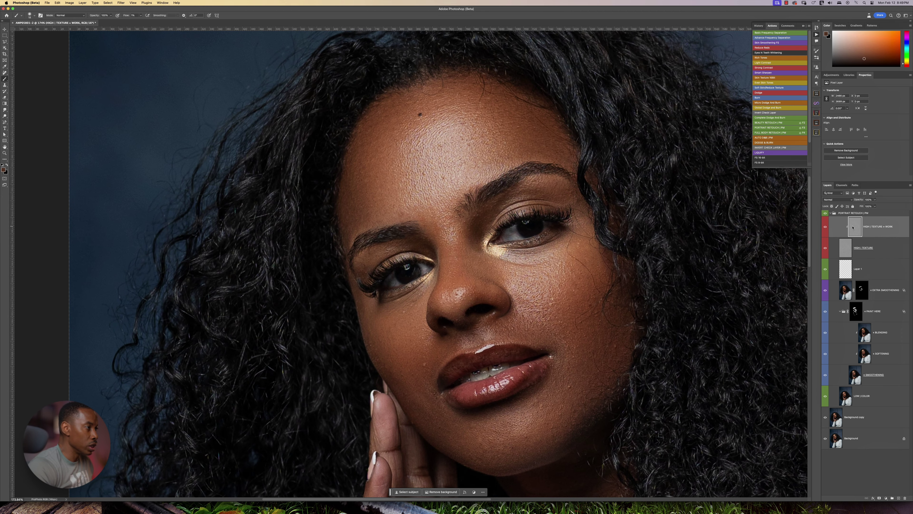
{"action": "key", "text": "s"}
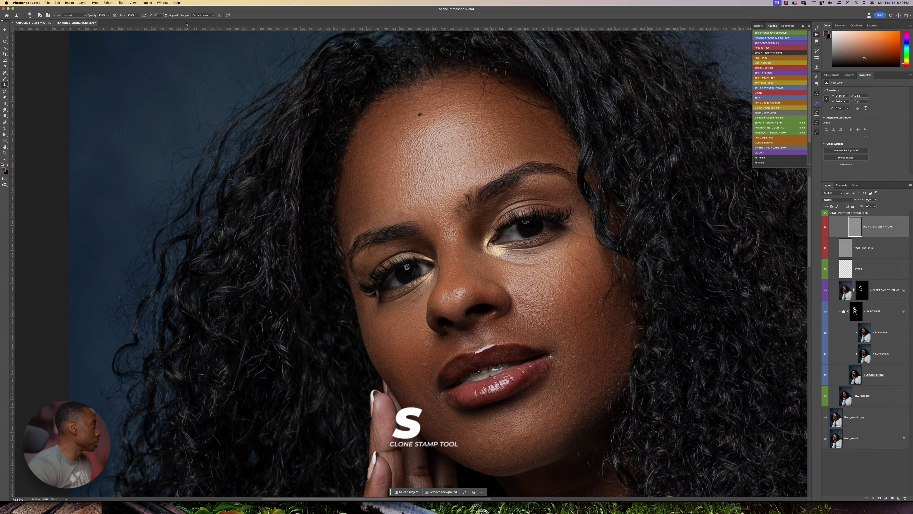
{"action": "left_click", "coordinate": [198, 16]}
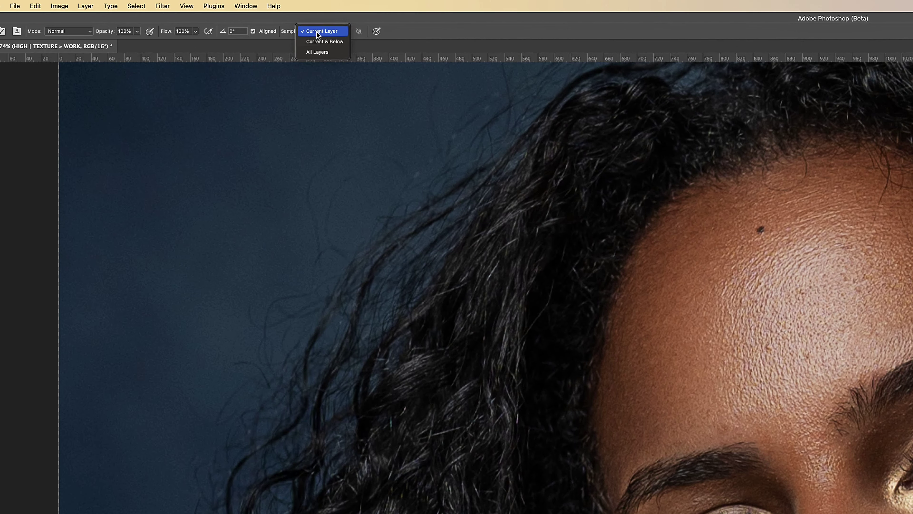
{"action": "left_click", "coordinate": [302, 32]}
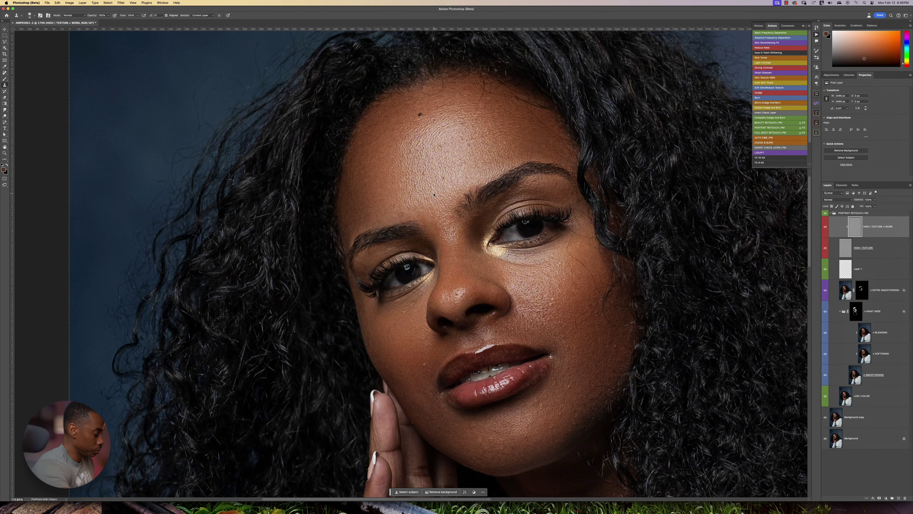
{"action": "left_click", "coordinate": [434, 194]}
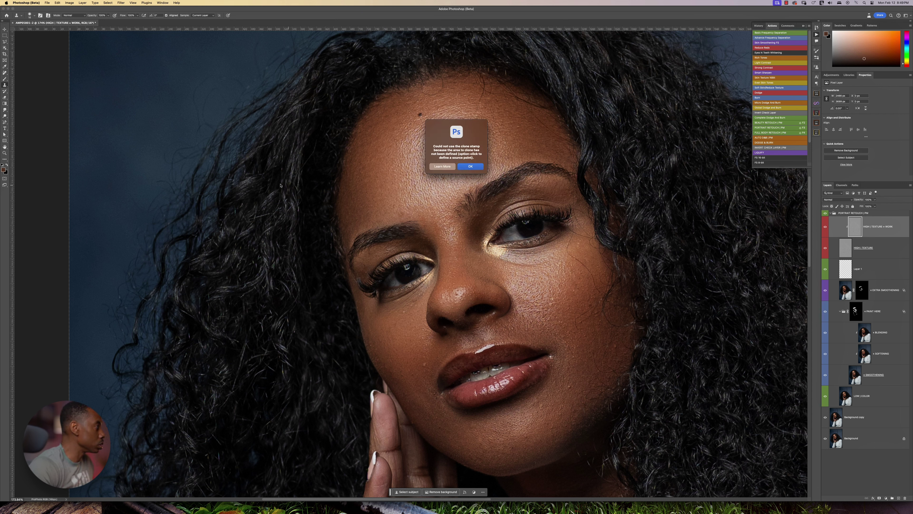
{"action": "left_click", "coordinate": [471, 166]}
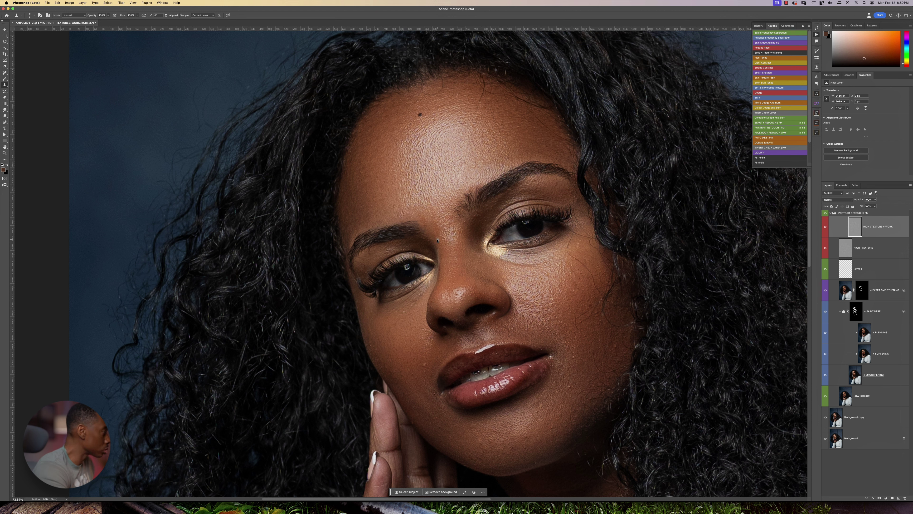
- Clone clean skin texture over uneven spots on the cheek below the eye and along the side of the face
{"action": "scroll", "coordinate": [424, 246], "scroll_direction": "down", "scroll_amount": 5}
{"action": "scroll", "coordinate": [425, 246], "scroll_direction": "right", "scroll_amount": 4}
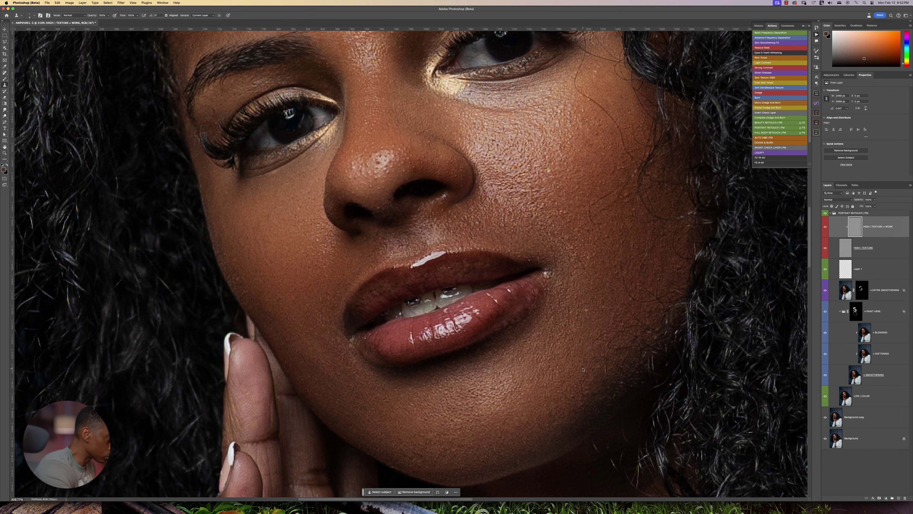
{"action": "scroll", "coordinate": [620, 162], "scroll_direction": "up", "scroll_amount": 5}
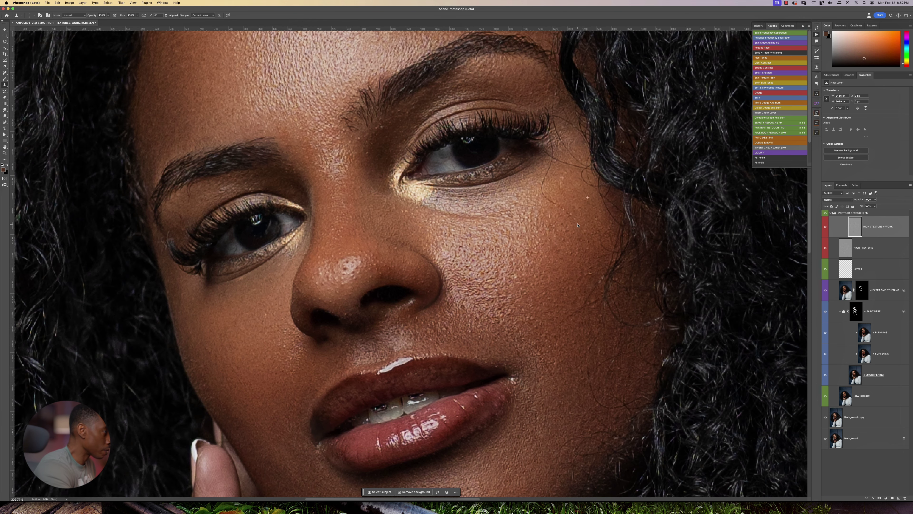
{"action": "mouse_move", "coordinate": [475, 218]}
{"action": "left_mouse_down"}
{"action": "mouse_move", "coordinate": [428, 210]}
{"action": "mouse_move", "coordinate": [516, 211]}
{"action": "left_mouse_up"}
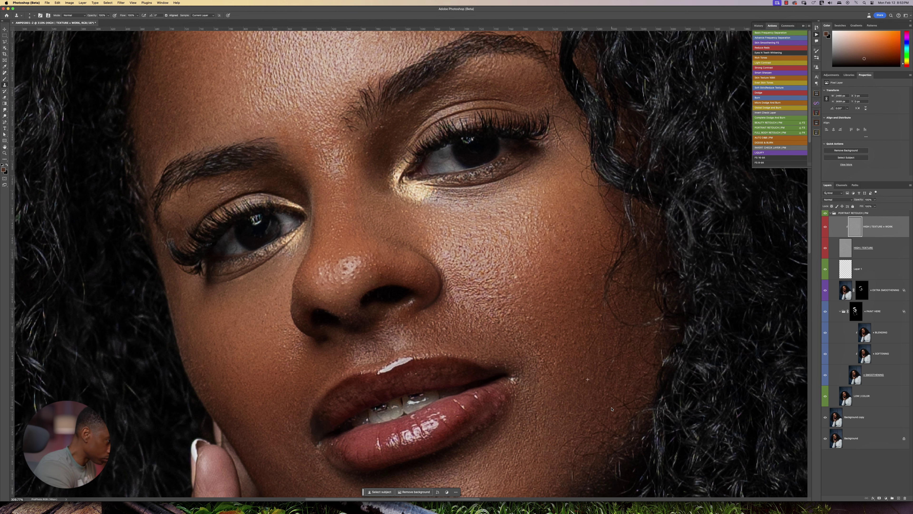
{"action": "scroll", "coordinate": [598, 329], "scroll_direction": "up", "scroll_amount": 5}
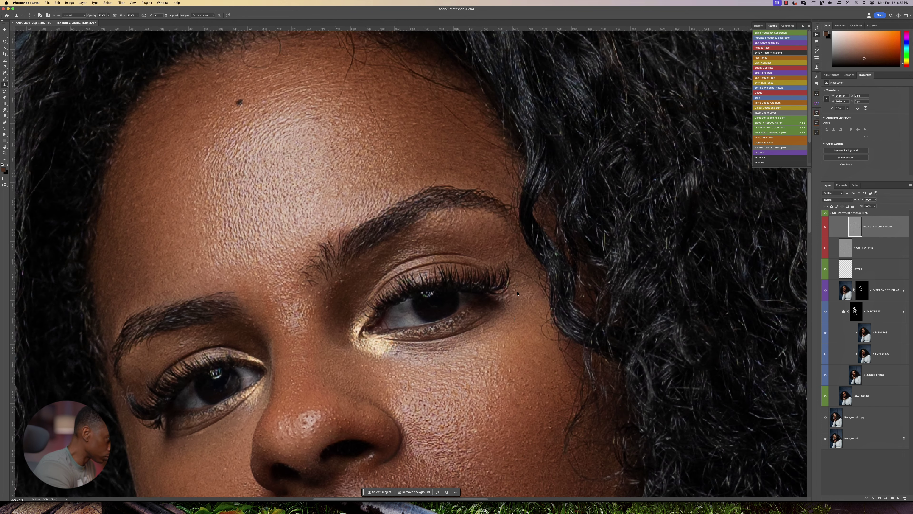
{"action": "scroll", "coordinate": [401, 241], "scroll_direction": "up", "scroll_amount": 4}
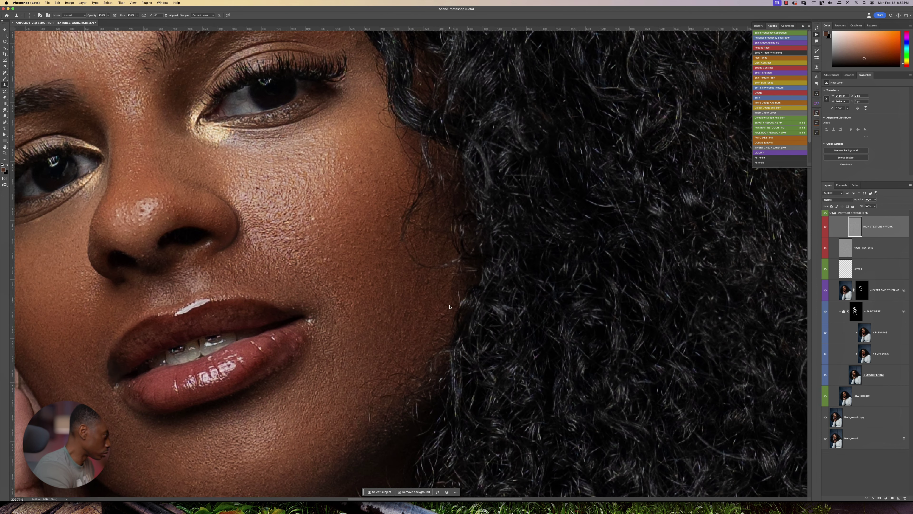
- Clone clean skin texture over small blemishes on the forehead and between the eyebrows
{"action": "scroll", "coordinate": [440, 324], "scroll_direction": "left", "scroll_amount": 5}
{"action": "scroll", "coordinate": [440, 325], "scroll_direction": "up", "scroll_amount": 2}
{"action": "scroll", "coordinate": [440, 324], "scroll_direction": "up", "scroll_amount": 12}
{"action": "scroll", "coordinate": [440, 325], "scroll_direction": "left", "scroll_amount": 7}
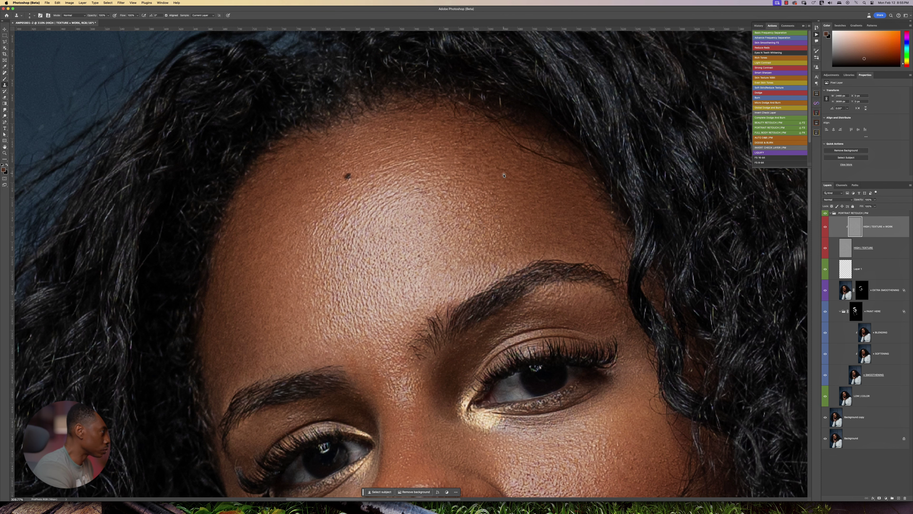
{"action": "scroll", "coordinate": [449, 167], "scroll_direction": "down", "scroll_amount": 4}
{"action": "scroll", "coordinate": [448, 167], "scroll_direction": "left", "scroll_amount": 2}
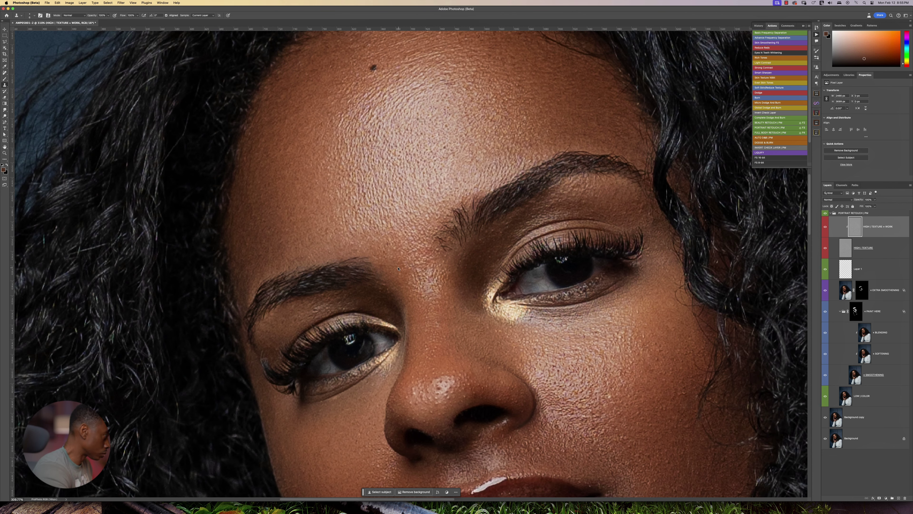
- Clean up the remaining rough skin texture around the nose, mouth and lower cheeks with the Clone Stamp
{"action": "scroll", "coordinate": [315, 222], "scroll_direction": "up", "scroll_amount": 4}
{"action": "scroll", "coordinate": [315, 222], "scroll_direction": "left", "scroll_amount": 1}
{"action": "scroll", "coordinate": [450, 155], "scroll_direction": "down", "scroll_amount": 5}
{"action": "scroll", "coordinate": [482, 190], "scroll_direction": "up", "scroll_amount": 5}
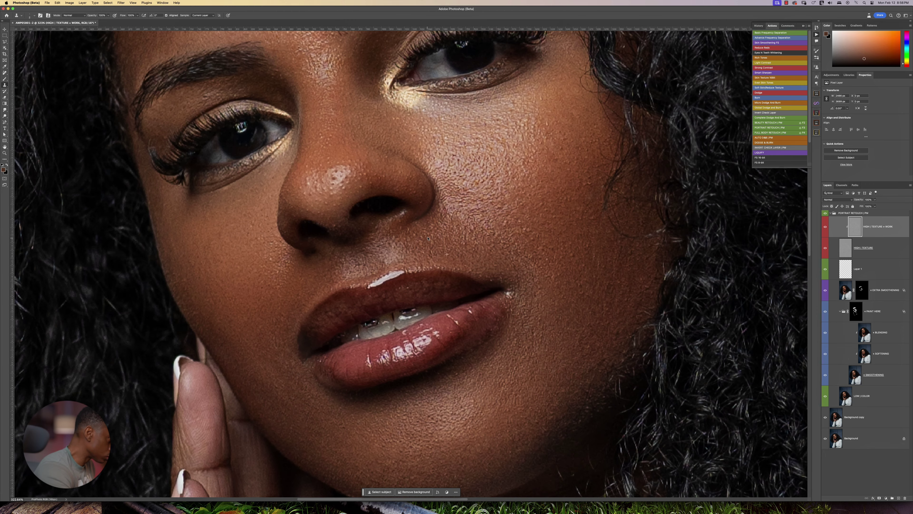
{"action": "scroll", "coordinate": [466, 232], "scroll_direction": "up", "scroll_amount": 2}
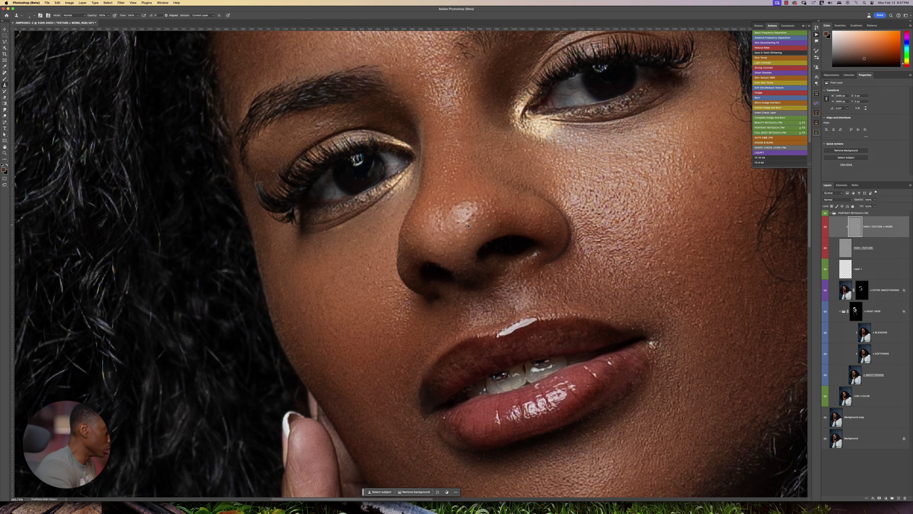
- Examine the cleaned skin texture across the face and the whole portrait for remaining blemishes
{"action": "scroll", "coordinate": [468, 223], "scroll_direction": "down", "scroll_amount": 5}
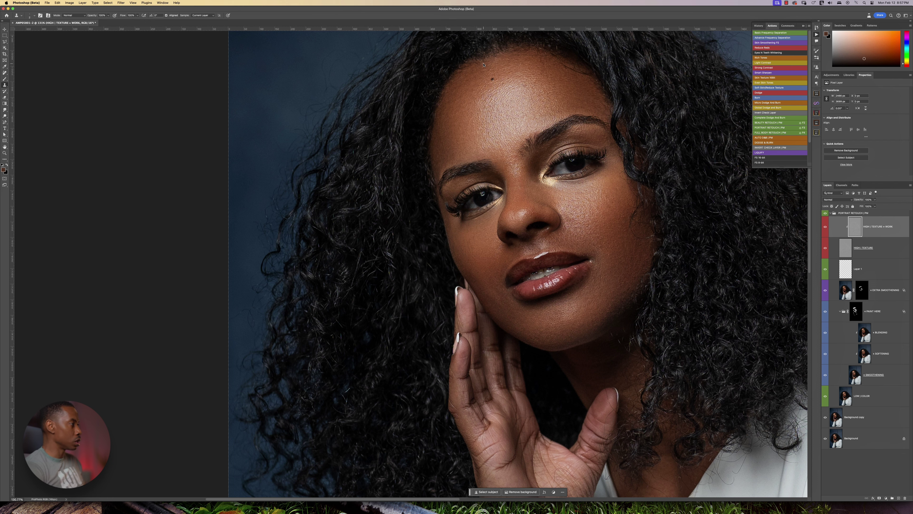
{"action": "scroll", "coordinate": [589, 232], "scroll_direction": "down", "scroll_amount": 3}
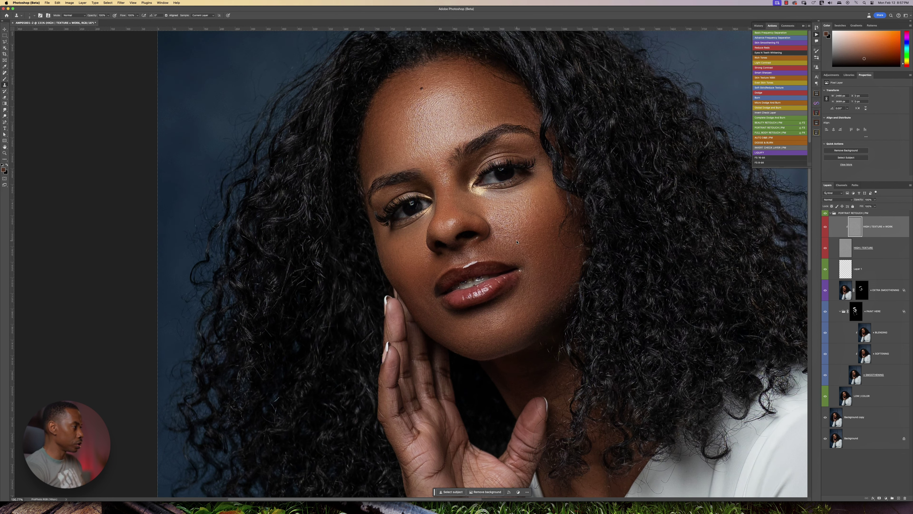
{"action": "scroll", "coordinate": [518, 307], "scroll_direction": "down", "scroll_amount": 2}
{"action": "scroll", "coordinate": [518, 307], "scroll_direction": "up", "scroll_amount": 3}
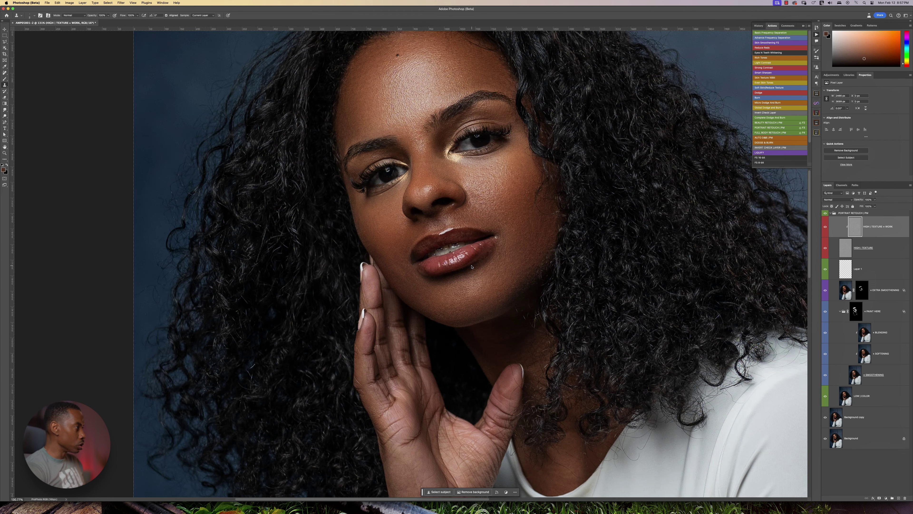
{"action": "scroll", "coordinate": [539, 208], "scroll_direction": "up", "scroll_amount": 2}
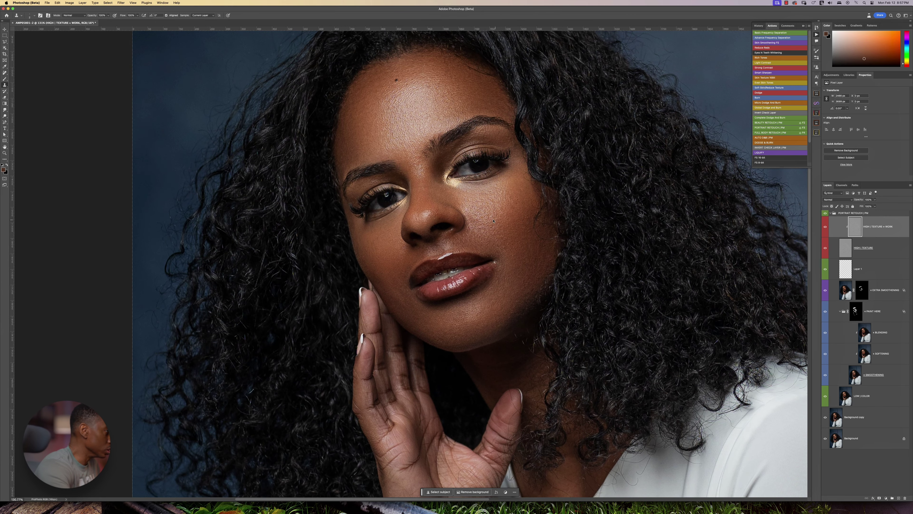
{"action": "left_click_drag", "start_coordinate": [494, 196], "coordinate": [494, 196]}
{"action": "scroll", "coordinate": [474, 205], "scroll_direction": "down", "scroll_amount": 3}
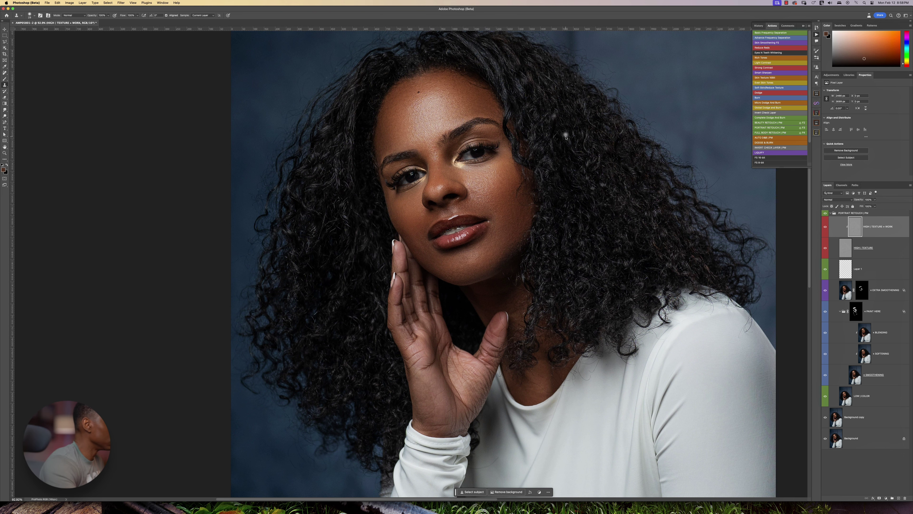
{"action": "scroll", "coordinate": [489, 192], "scroll_direction": "up", "scroll_amount": 3}
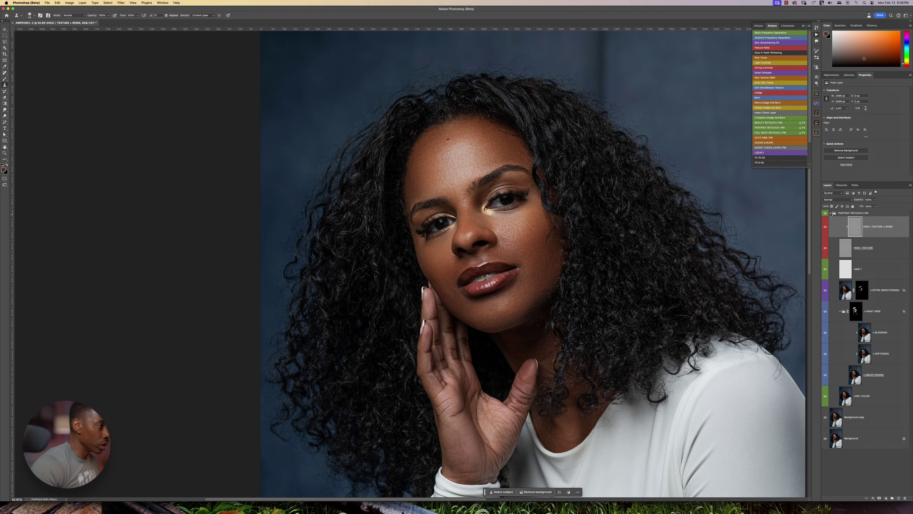
- Collapse the PORTRAIT RETOUCH group, run the DODGE & BURN action and activate the DODGE layer's mask for brushing
{"action": "left_click", "coordinate": [831, 213]}
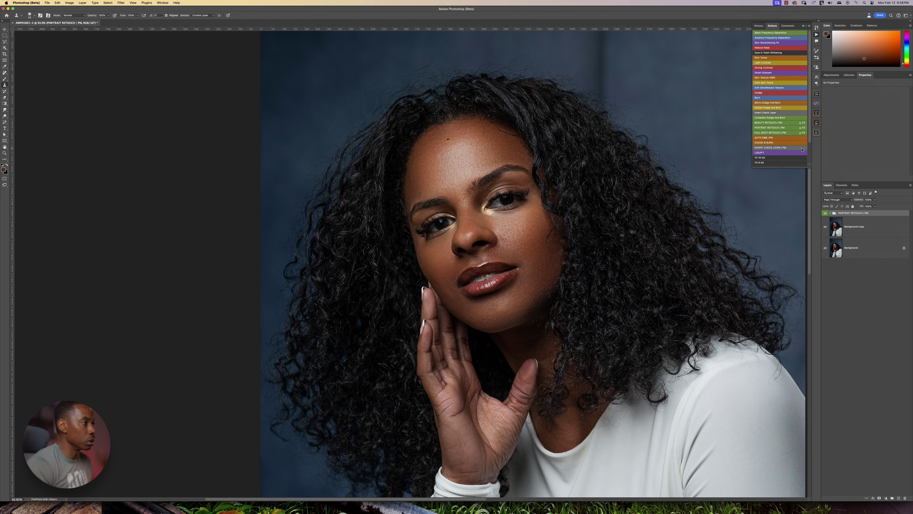
{"action": "left_click", "coordinate": [773, 144]}
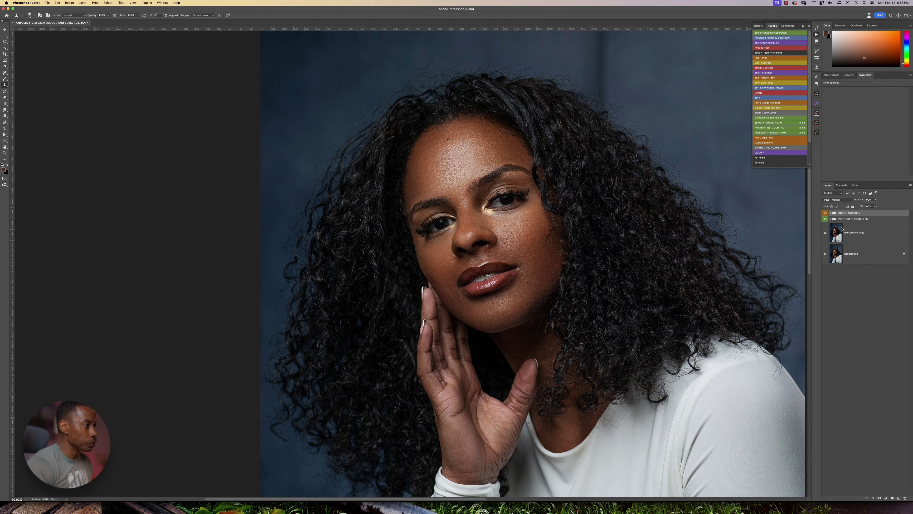
{"action": "left_click", "coordinate": [831, 213]}
{"action": "left_click", "coordinate": [862, 248]}
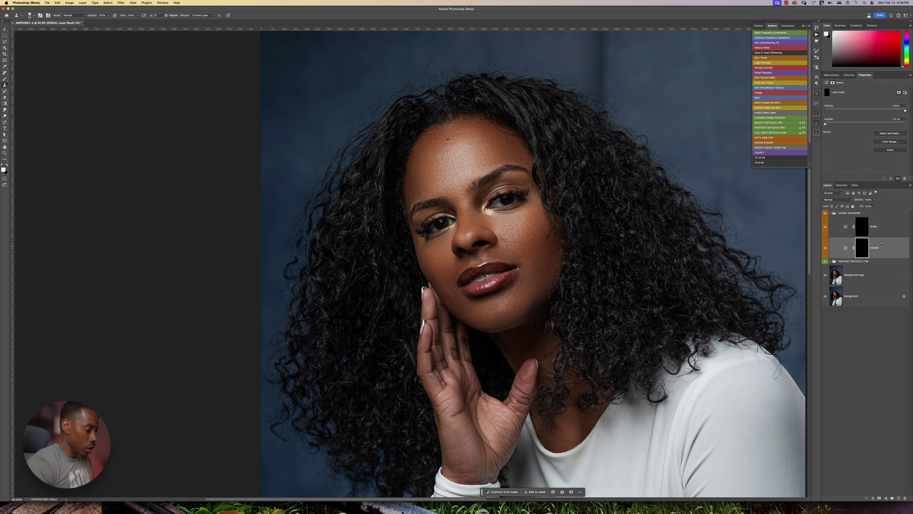
{"action": "key", "text": "b"}
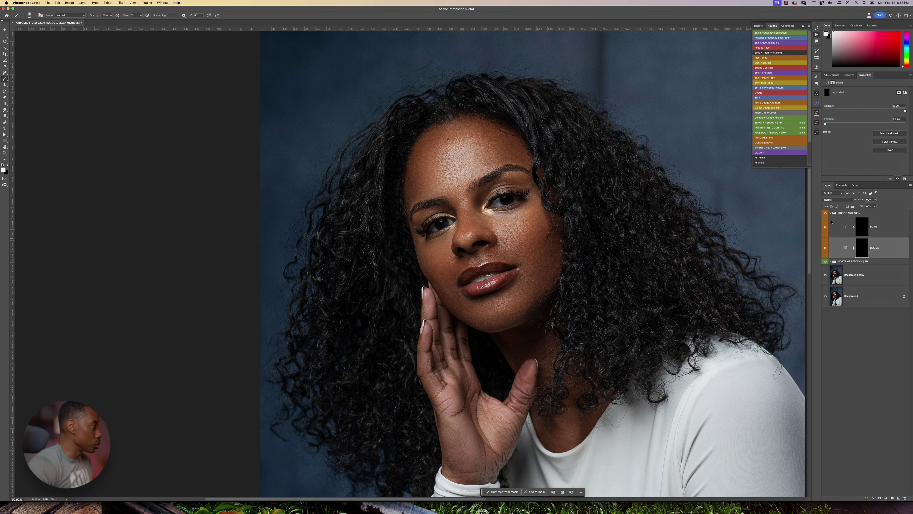
- Brush lightly in white on the DODGE and BURN masks to even out light and dark patches on the face
{"action": "scroll", "coordinate": [480, 258], "scroll_direction": "up", "scroll_amount": 3}
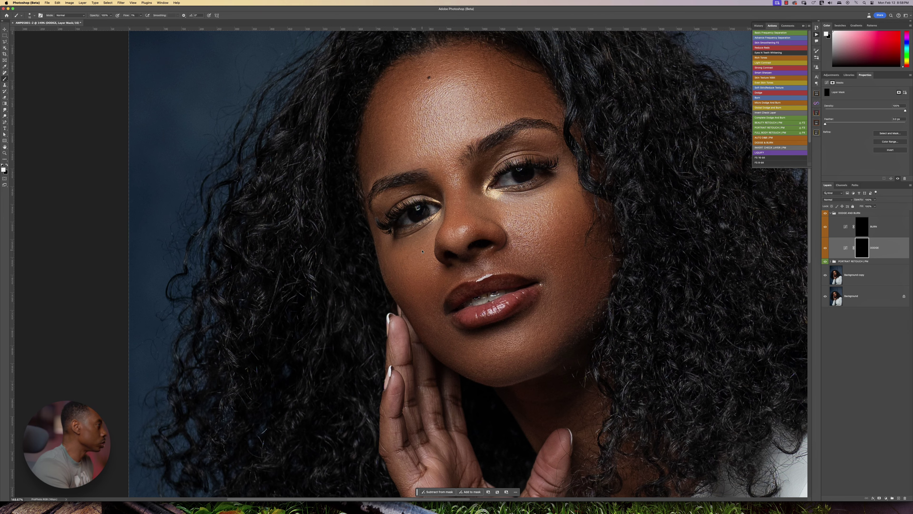
{"action": "scroll", "coordinate": [446, 271], "scroll_direction": "up", "scroll_amount": 4}
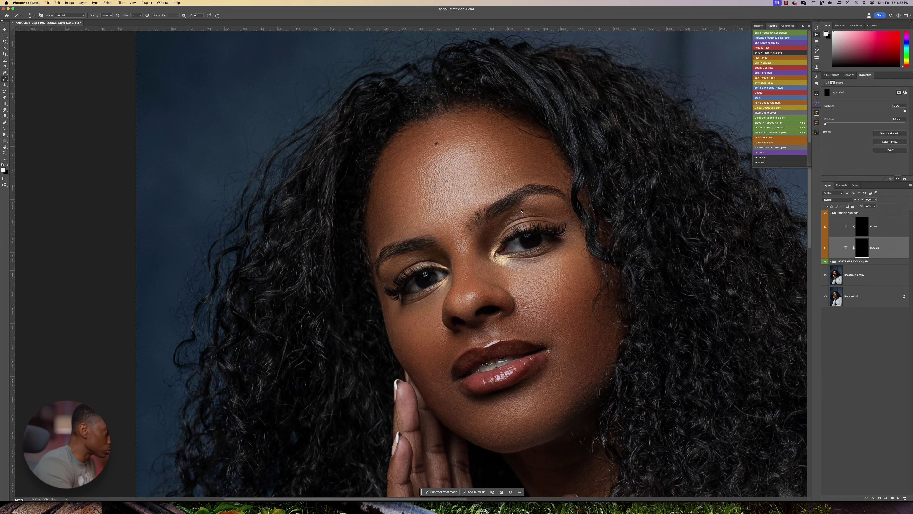
{"action": "scroll", "coordinate": [458, 58], "scroll_direction": "up", "scroll_amount": 2}
{"action": "key", "text": "alt+bracketright"}
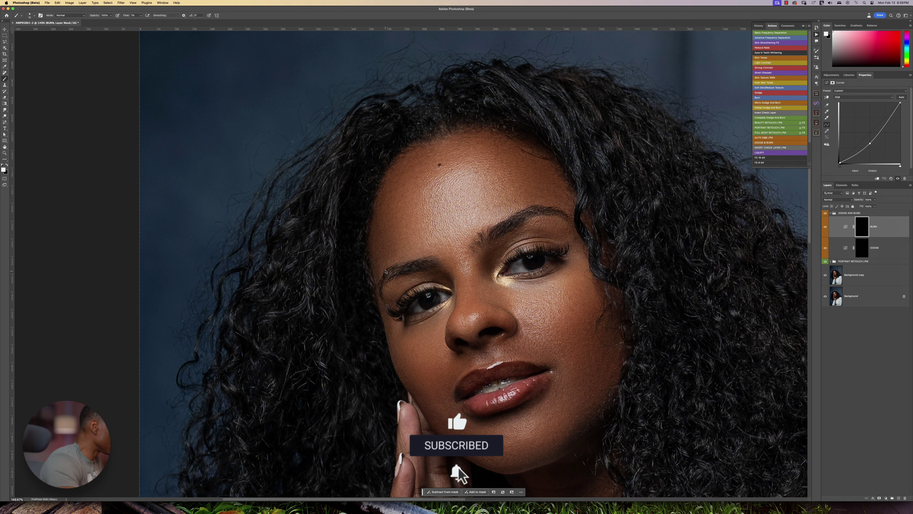
{"action": "key", "text": "alt+bracketleft"}
{"action": "scroll", "coordinate": [374, 273], "scroll_direction": "right", "scroll_amount": 3}
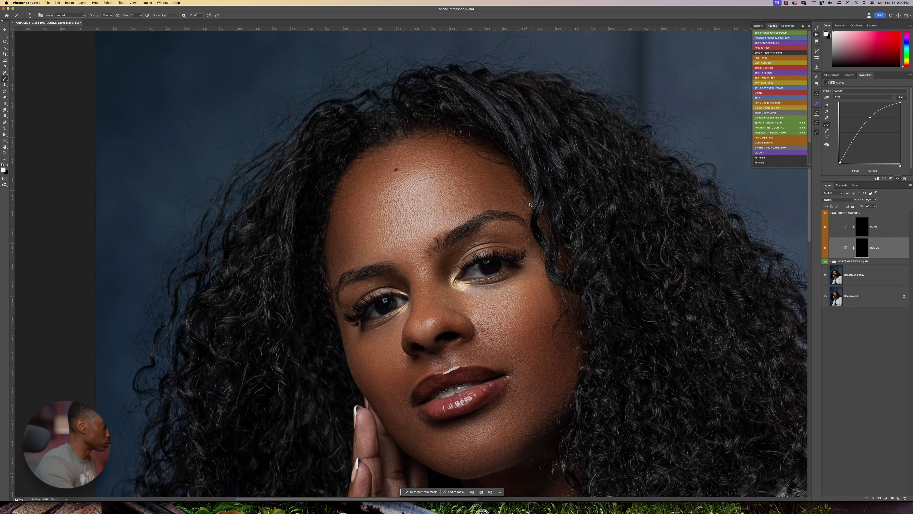
{"action": "scroll", "coordinate": [468, 239], "scroll_direction": "left", "scroll_amount": 7}
{"action": "scroll", "coordinate": [506, 252], "scroll_direction": "down", "scroll_amount": 4}
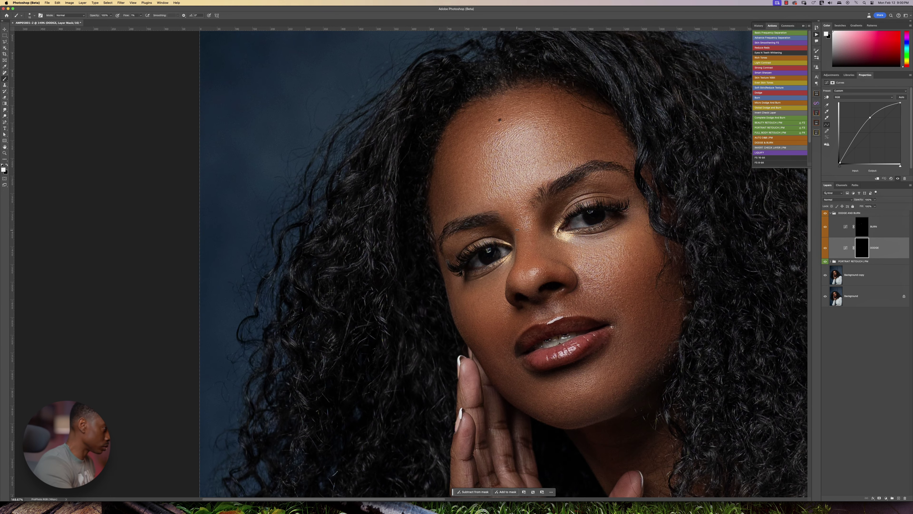
- Examine the dodge-and-burn result on the face and across the whole portrait
{"action": "scroll", "coordinate": [519, 231], "scroll_direction": "down", "scroll_amount": 5}
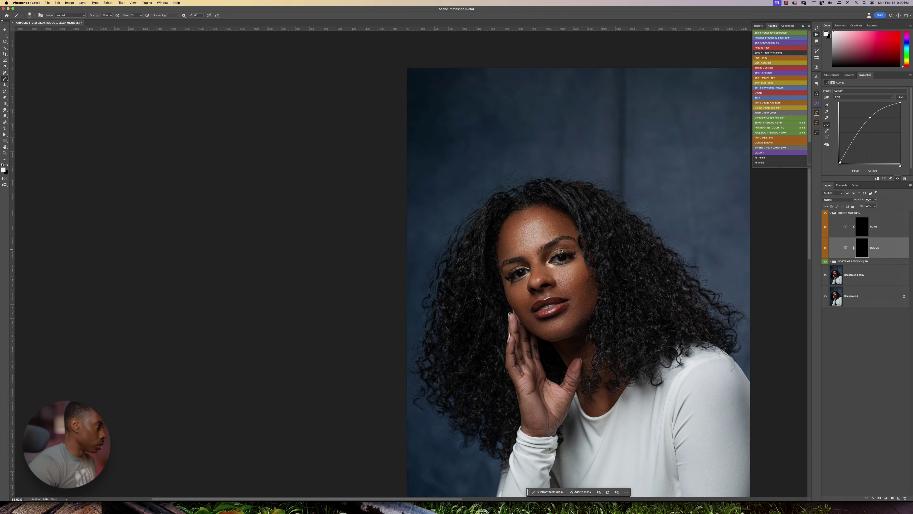
{"action": "left_click_drag", "start_coordinate": [576, 307], "coordinate": [449, 247]}
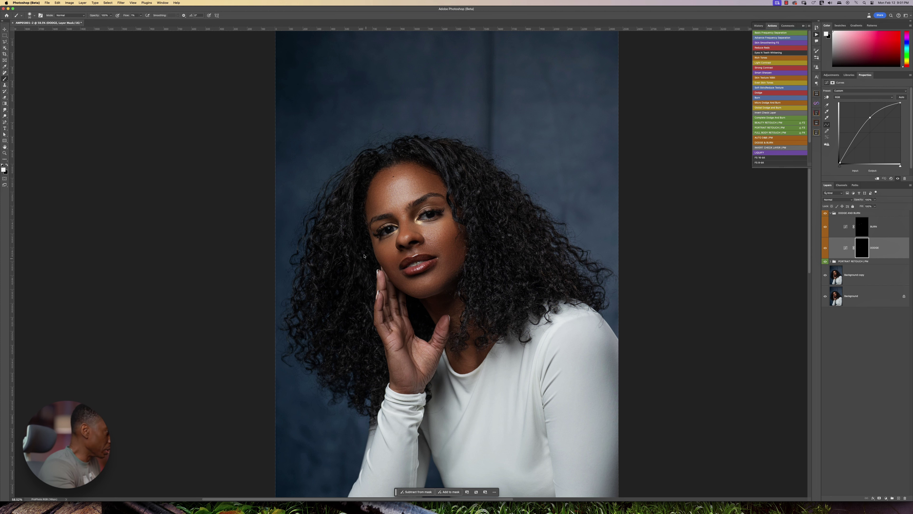
{"action": "scroll", "coordinate": [399, 246], "scroll_direction": "up", "scroll_amount": 3}
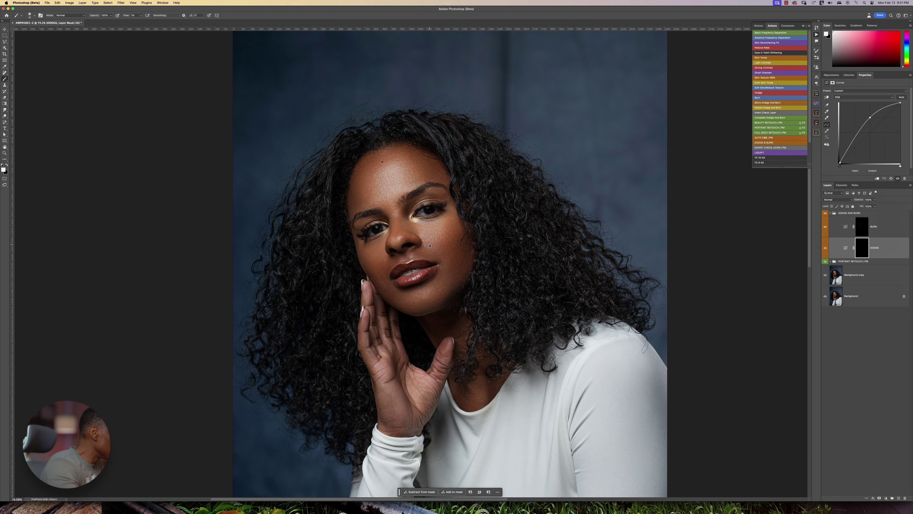
{"action": "left_click_drag", "start_coordinate": [380, 278], "coordinate": [437, 315]}
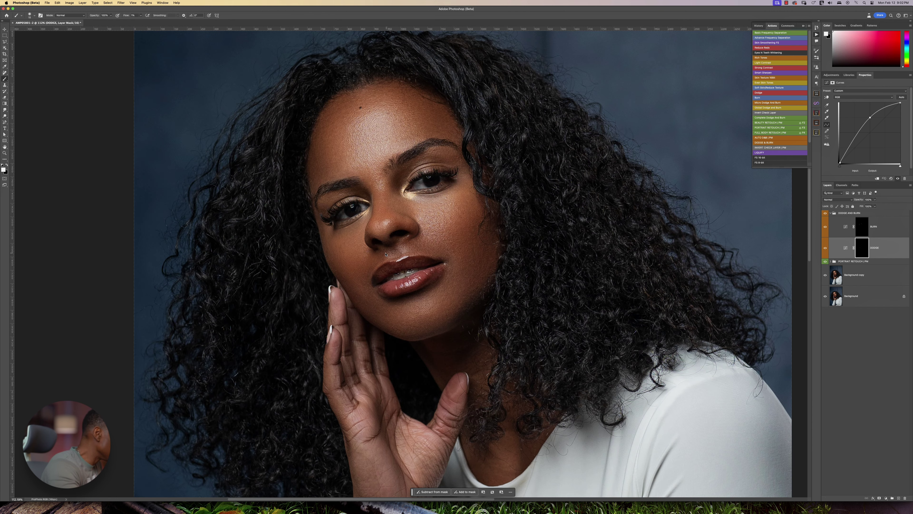
{"action": "scroll", "coordinate": [356, 232], "scroll_direction": "left", "scroll_amount": 3}
{"action": "key", "text": "alt+bracketright"}
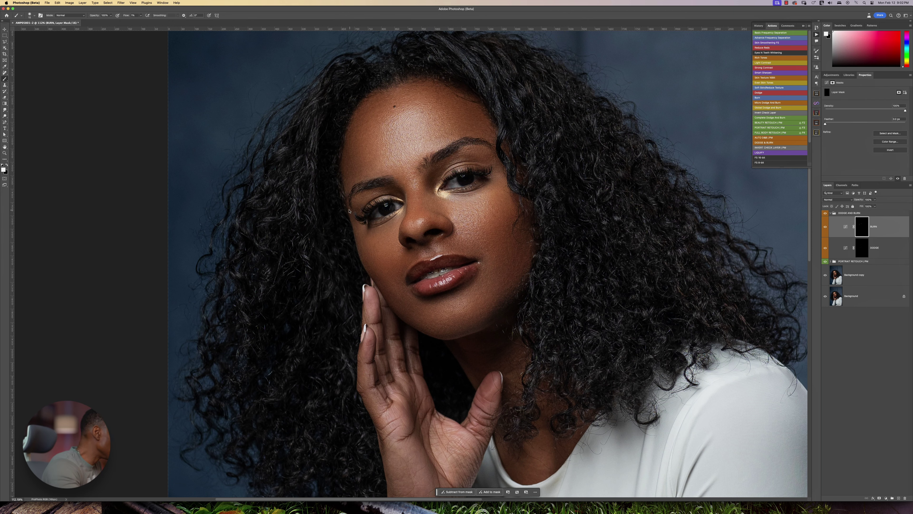
{"action": "scroll", "coordinate": [429, 147], "scroll_direction": "down", "scroll_amount": 5}
{"action": "scroll", "coordinate": [477, 173], "scroll_direction": "up", "scroll_amount": 4}
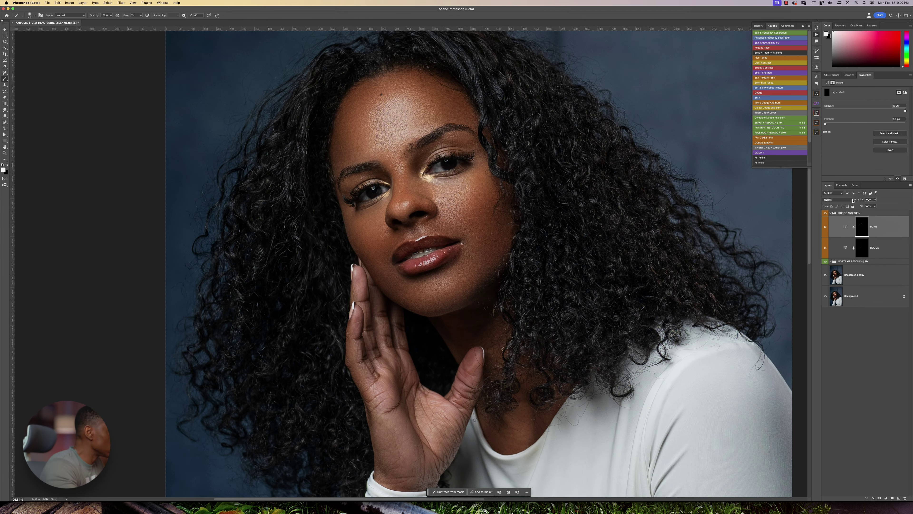
- Collapse the DODGE AND BURN group, run the DODGE & BURN action again and activate the new group's DODGE mask
{"action": "key", "text": "alt+bracketleft"}
{"action": "key", "text": "alt+bracketright"}
{"action": "key", "text": "alt+bracketright"}
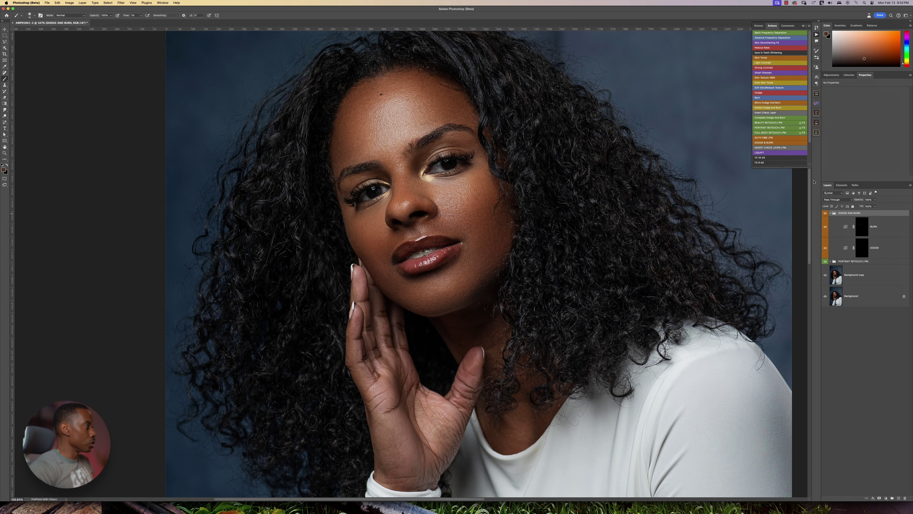
{"action": "left_click", "coordinate": [831, 213]}
{"action": "left_click", "coordinate": [781, 144]}
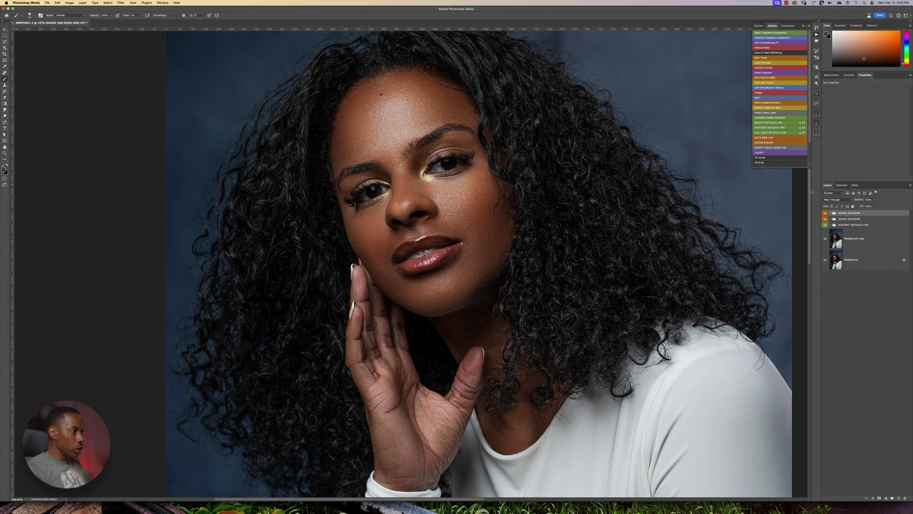
{"action": "left_click", "coordinate": [831, 214]}
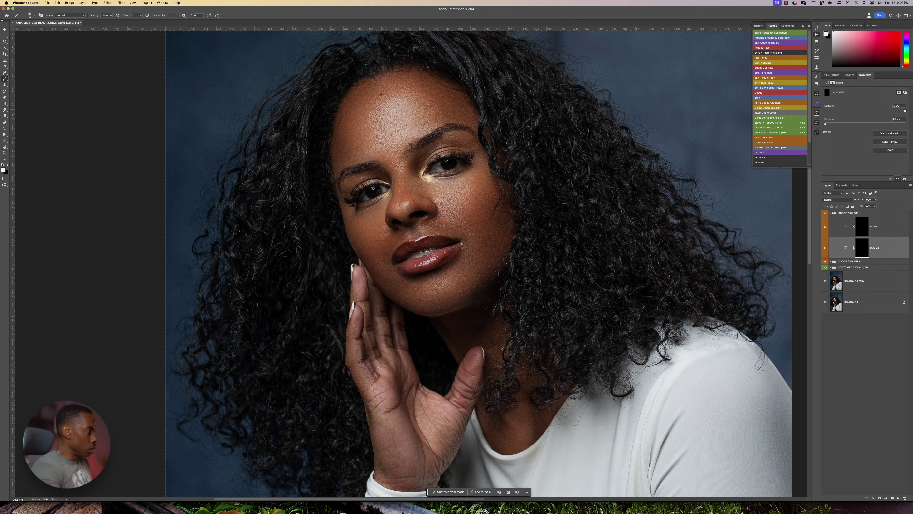
{"action": "left_click", "coordinate": [862, 248]}
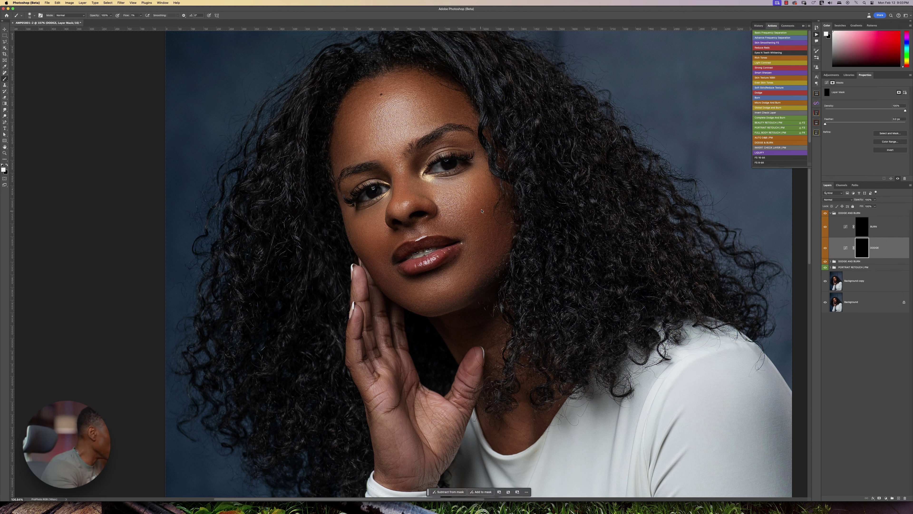
- Brush lightly in white around the inner eye on the new DODGE mask, switching between the DODGE and BURN masks as needed
{"action": "left_click_drag", "start_coordinate": [425, 188], "coordinate": [424, 193]}
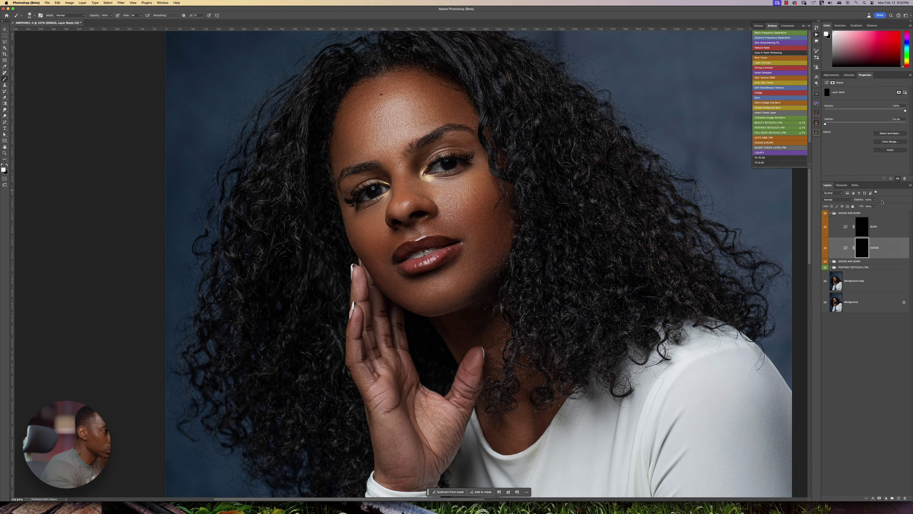
{"action": "key", "text": "alt+bracketright"}
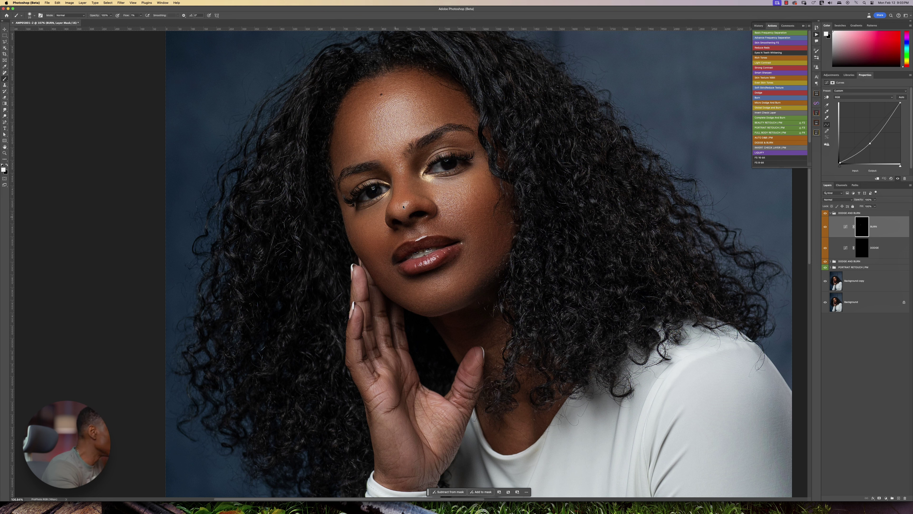
{"action": "key", "text": "alt+bracketleft"}
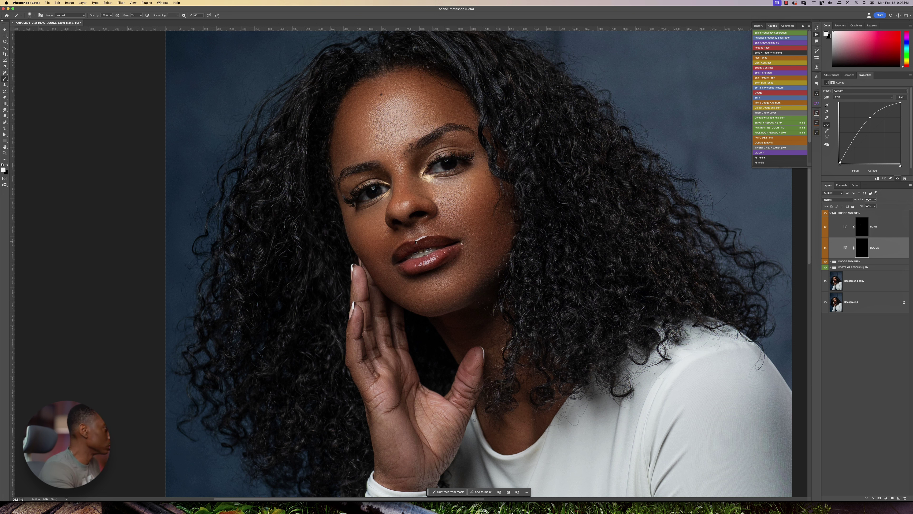
- Compare the whole retouched portrait with the original Background layer
{"action": "scroll", "coordinate": [446, 188], "scroll_direction": "down", "scroll_amount": 5}
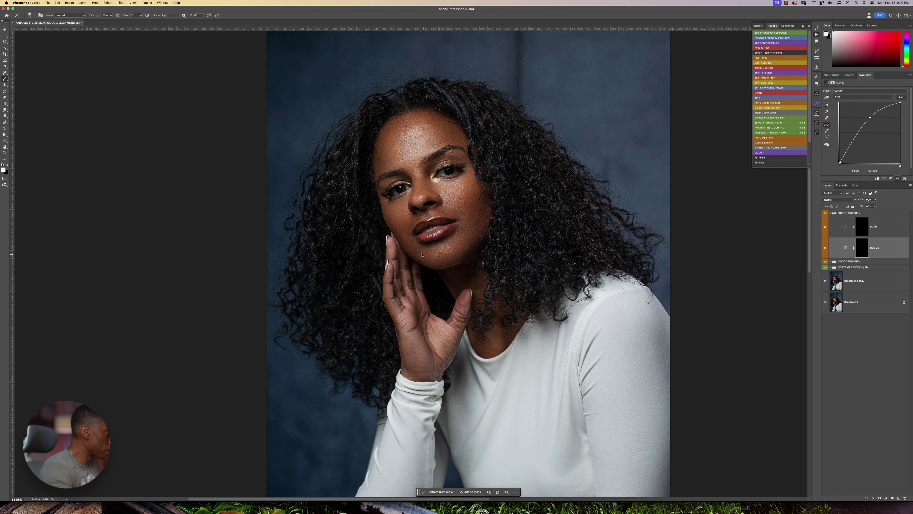
{"action": "left_click_drag", "start_coordinate": [464, 247], "coordinate": [478, 248]}
{"action": "scroll", "coordinate": [478, 247], "scroll_direction": "down", "scroll_amount": 1}
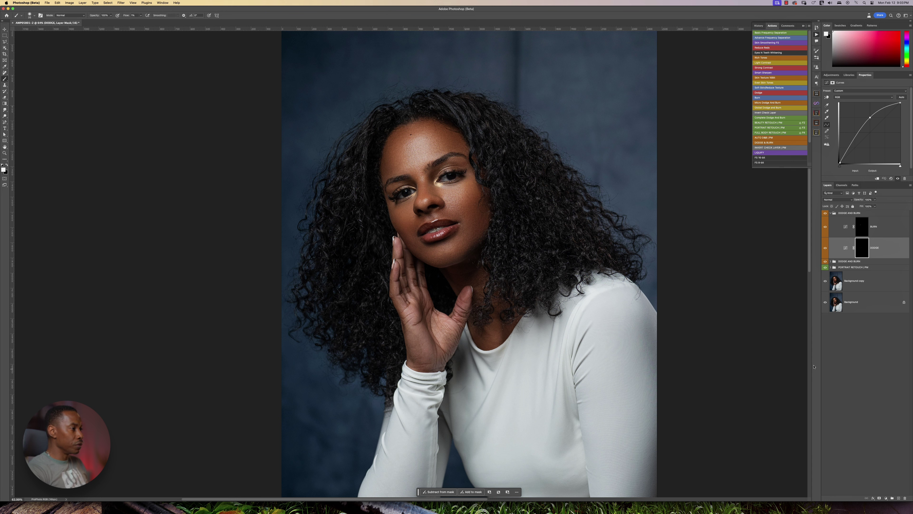
{"action": "left_click", "coordinate": [825, 302], "text": "alt"}
{"action": "left_click", "coordinate": [825, 302], "text": "alt"}
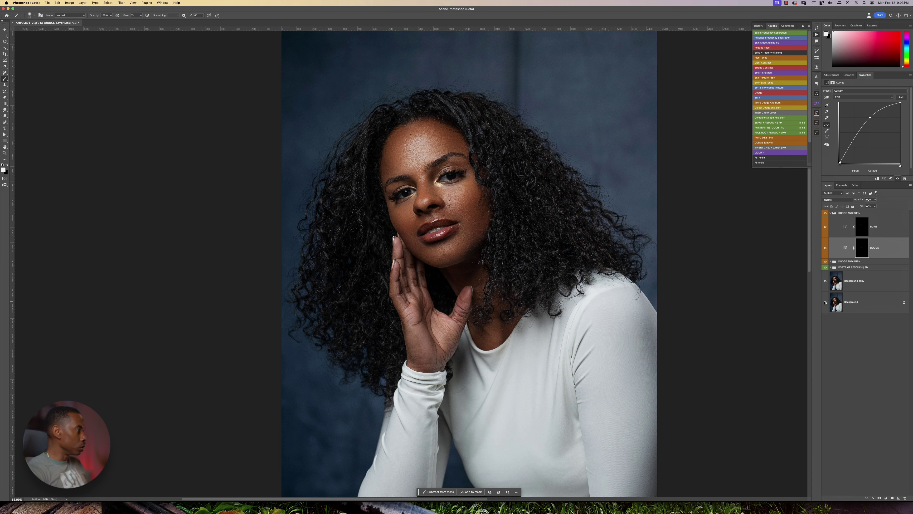
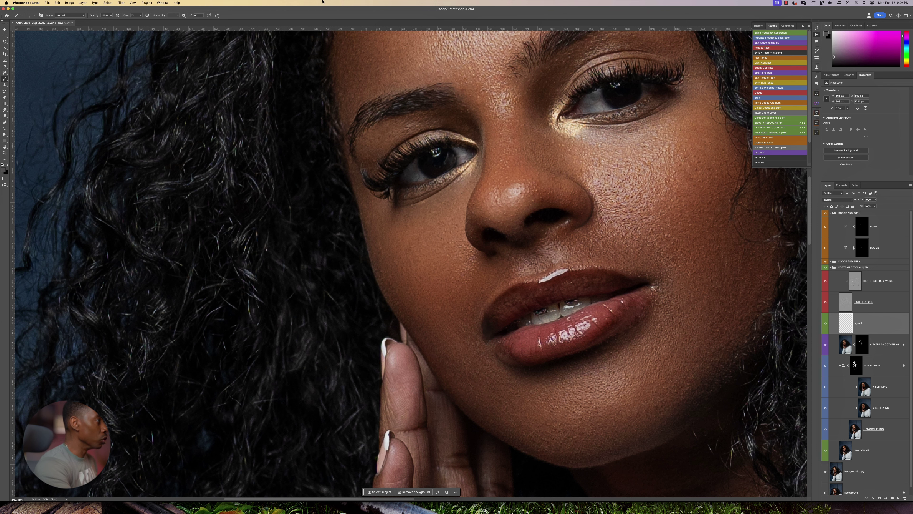
- Sample a colour just below the iris of the woman's eye as the brush colour for Layer 1
{"action": "left_click", "coordinate": [599, 105], "text": "alt"}
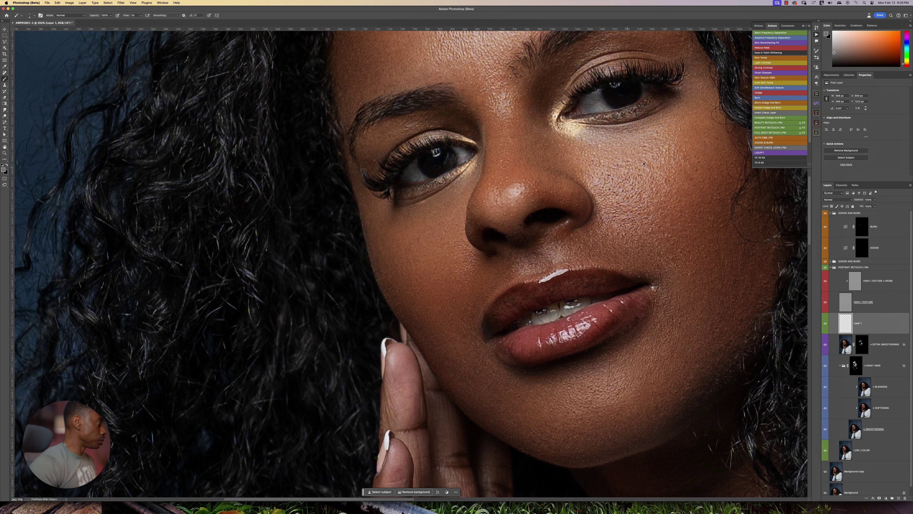
{"action": "scroll", "coordinate": [718, 213], "scroll_direction": "down", "scroll_amount": 5}
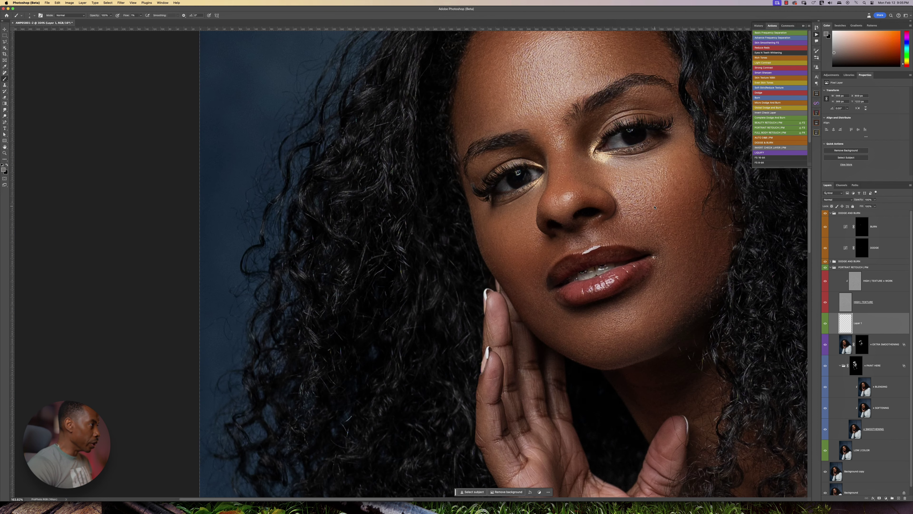
{"action": "scroll", "coordinate": [665, 209], "scroll_direction": "left", "scroll_amount": 5}
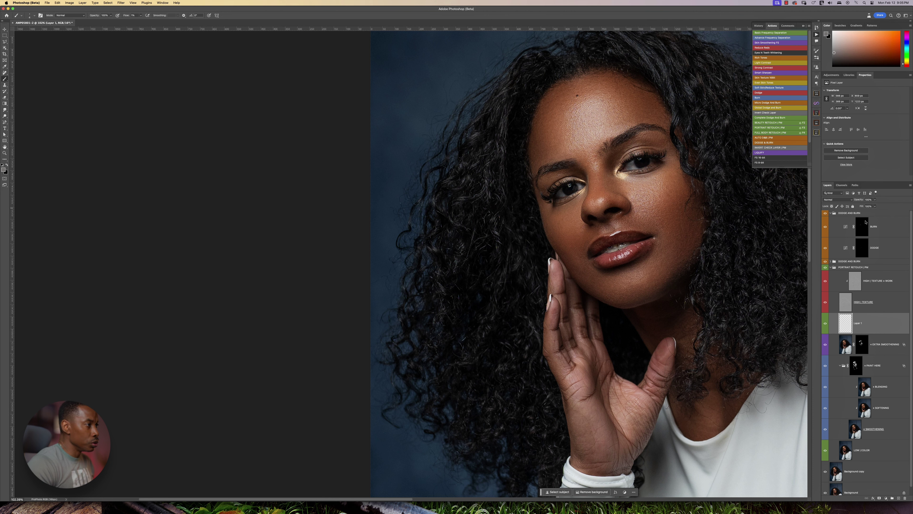
- Activate the DODGE mask in the top DODGE AND BURN group and review the light and shadow on the face
{"action": "left_click", "coordinate": [831, 212]}
{"action": "scroll", "coordinate": [652, 212], "scroll_direction": "up", "scroll_amount": 2}
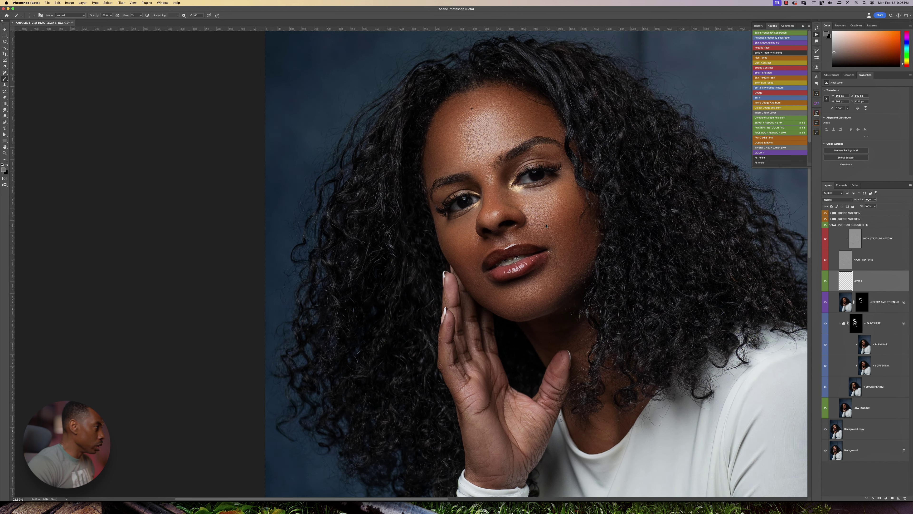
{"action": "scroll", "coordinate": [598, 243], "scroll_direction": "up", "scroll_amount": 3}
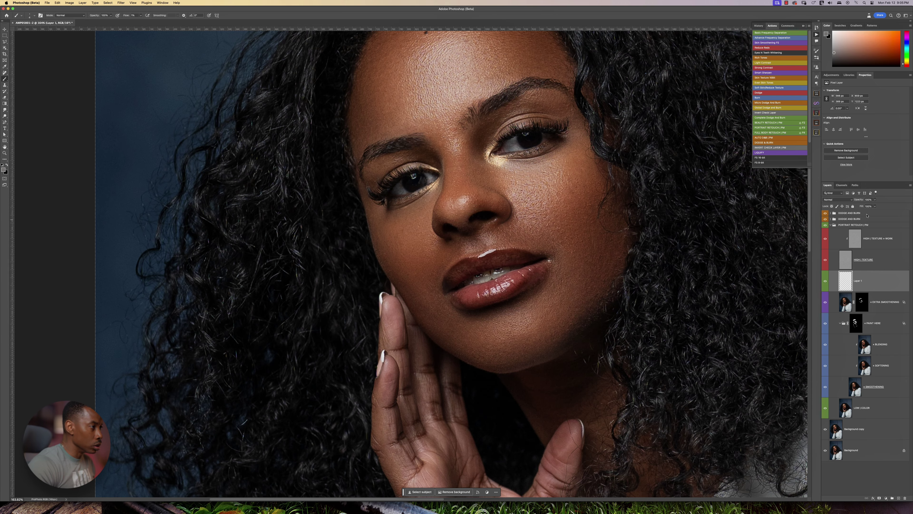
{"action": "left_click", "coordinate": [830, 212]}
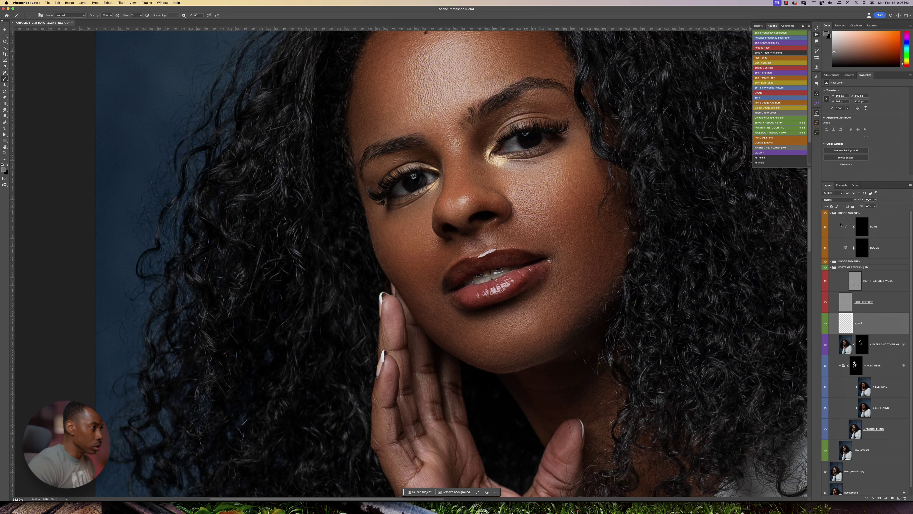
{"action": "left_click", "coordinate": [873, 248]}
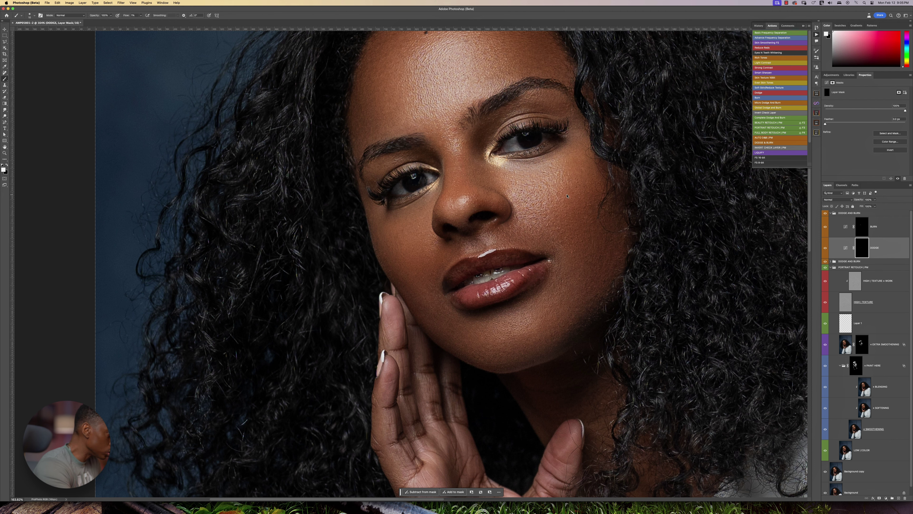
{"action": "scroll", "coordinate": [592, 264], "scroll_direction": "down", "scroll_amount": 3}
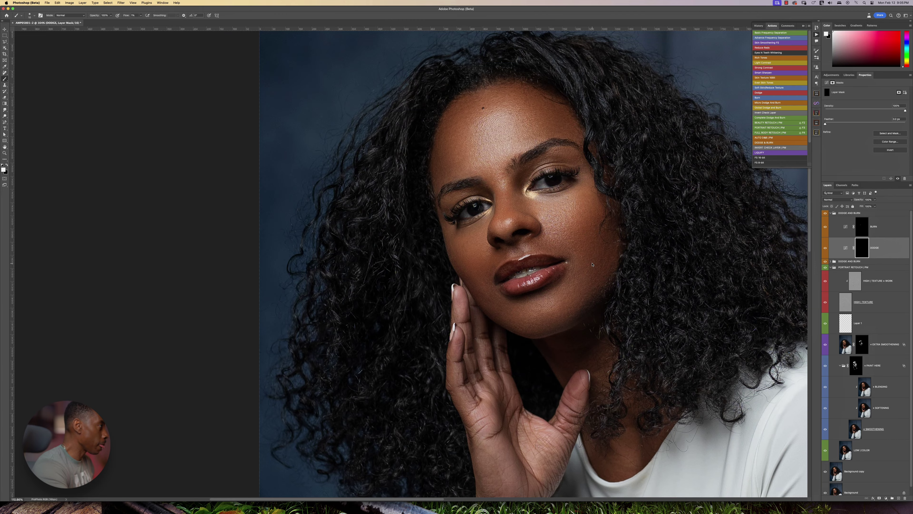
{"action": "scroll", "coordinate": [593, 264], "scroll_direction": "down", "scroll_amount": 3}
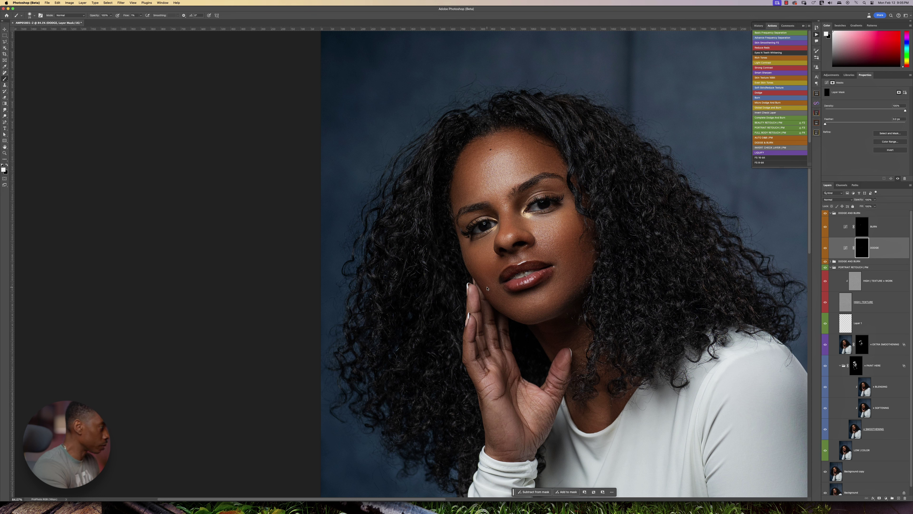
{"action": "scroll", "coordinate": [576, 264], "scroll_direction": "down", "scroll_amount": 3}
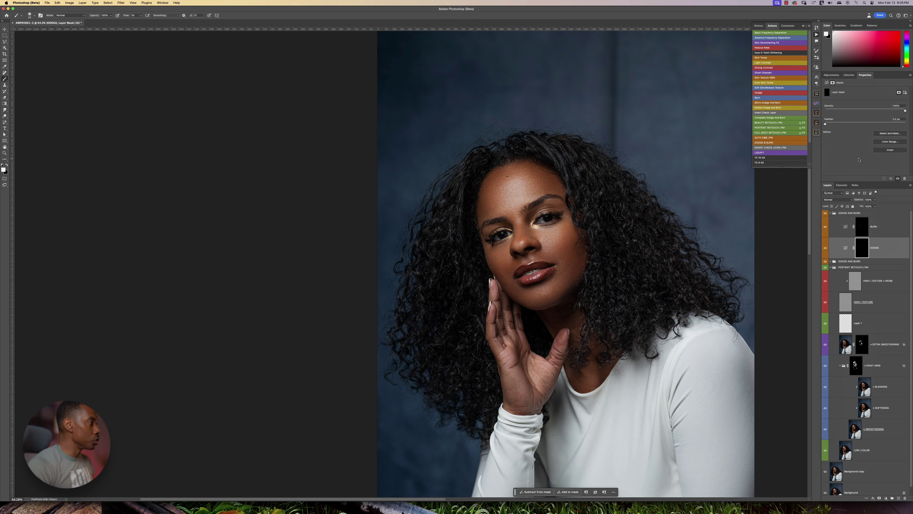
- Collapse the top DODGE AND BURN group and stamp all visible layers into a new merged layer above it
{"action": "left_click", "coordinate": [831, 212]}
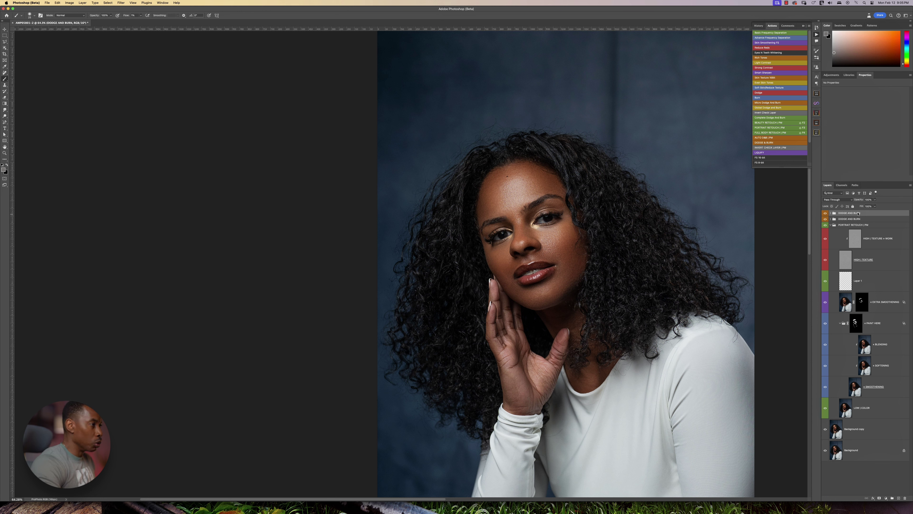
{"action": "key", "text": "super+alt+shift+e"}
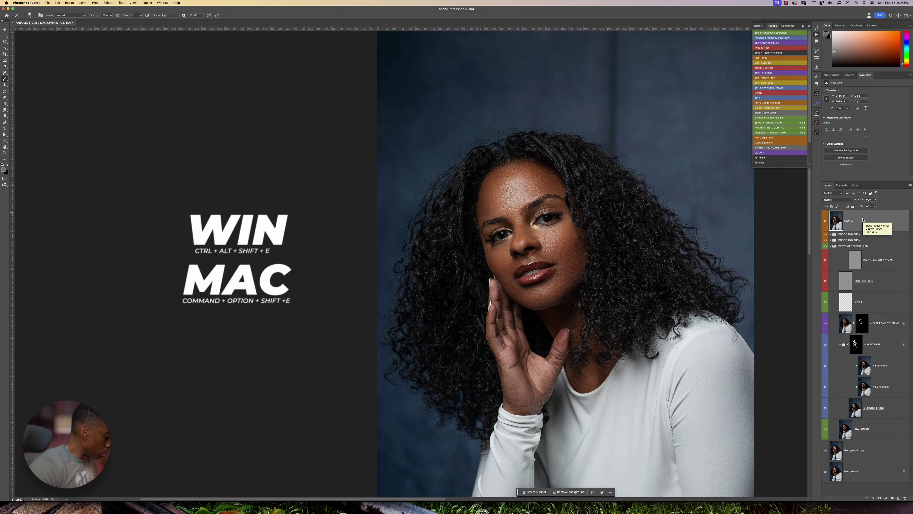
- Try to erase the dark reflection on the right-hand front tooth with the Remove tool on the merged layer
{"action": "scroll", "coordinate": [543, 245], "scroll_direction": "up", "scroll_amount": 8}
{"action": "key", "text": "j"}
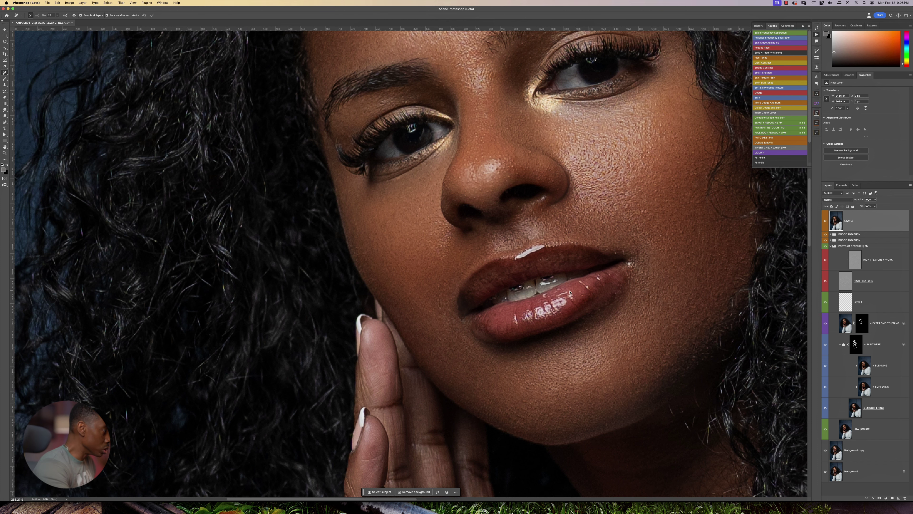
{"action": "scroll", "coordinate": [570, 292], "scroll_direction": "up", "scroll_amount": 3}
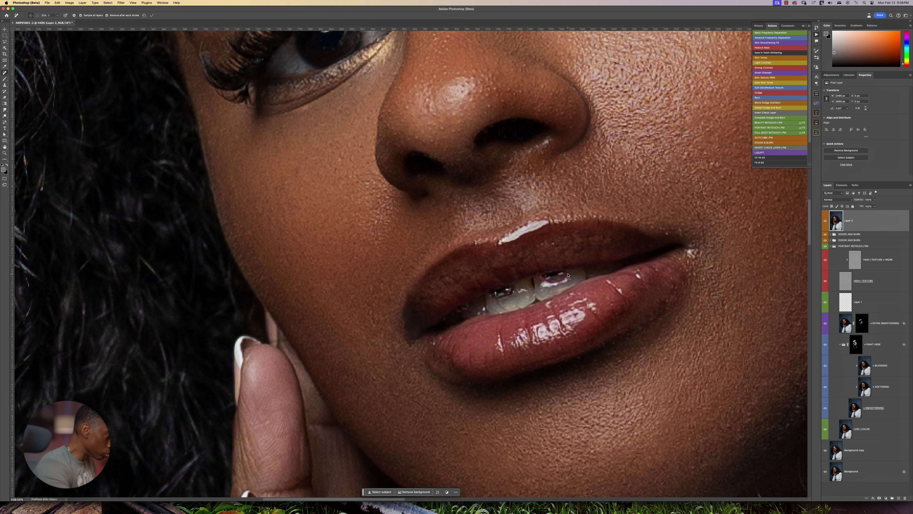
{"action": "left_click_drag", "start_coordinate": [565, 273], "coordinate": [545, 275]}
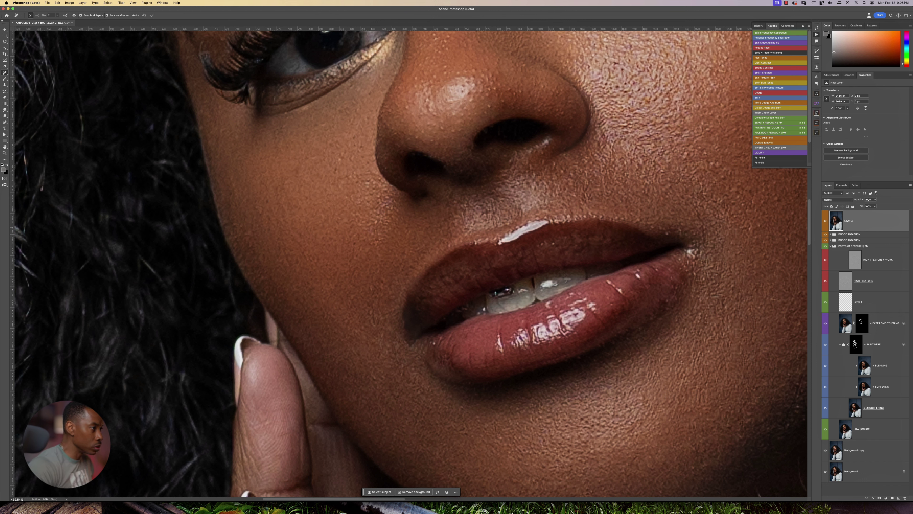
- Compare the teeth before and after the Remove tool stroke, then undo the stroke while keeping the merged layer
{"action": "left_click", "coordinate": [825, 220]}
{"action": "left_click", "coordinate": [825, 221]}
{"action": "left_click", "coordinate": [826, 220]}
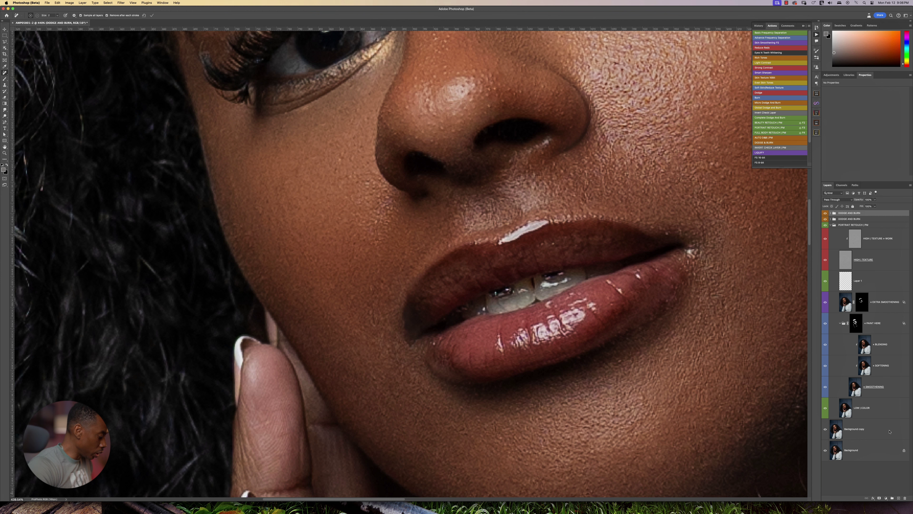
{"action": "left_click", "coordinate": [826, 221]}
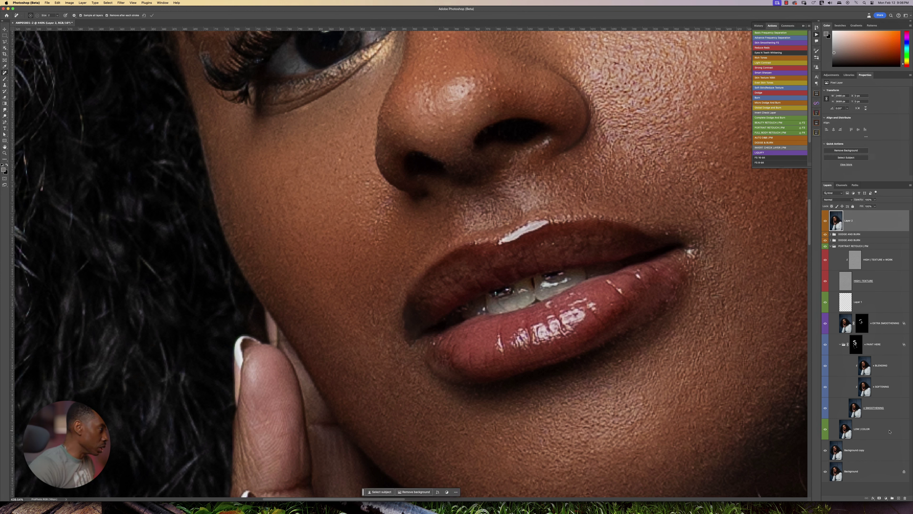
- Lasso the dark reflections on both front teeth and replace them with a Generative Fill using no prompt
{"action": "key", "text": "l"}
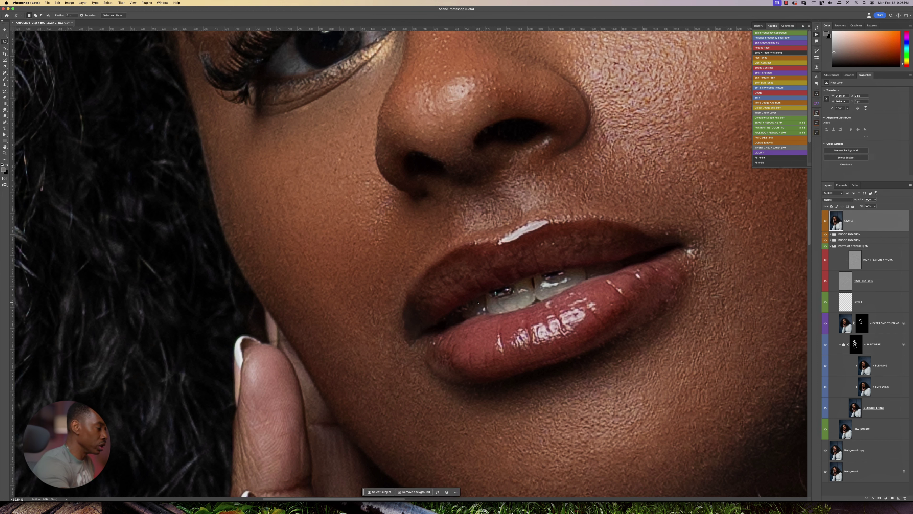
{"action": "right_click", "coordinate": [5, 42]}
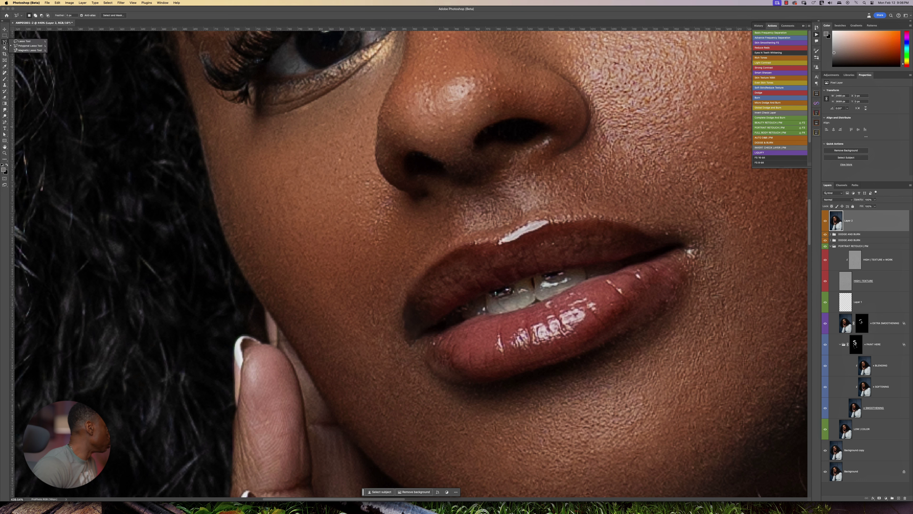
{"action": "left_click", "coordinate": [24, 42]}
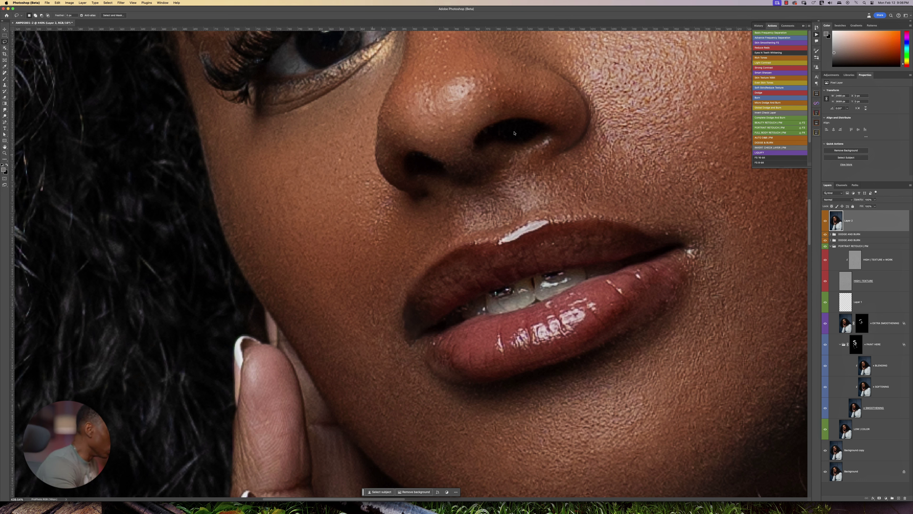
{"action": "mouse_move", "coordinate": [511, 296]}
{"action": "left_mouse_down"}
{"action": "mouse_move", "coordinate": [514, 284]}
{"action": "mouse_move", "coordinate": [489, 294]}
{"action": "mouse_move", "coordinate": [511, 296]}
{"action": "left_mouse_up"}
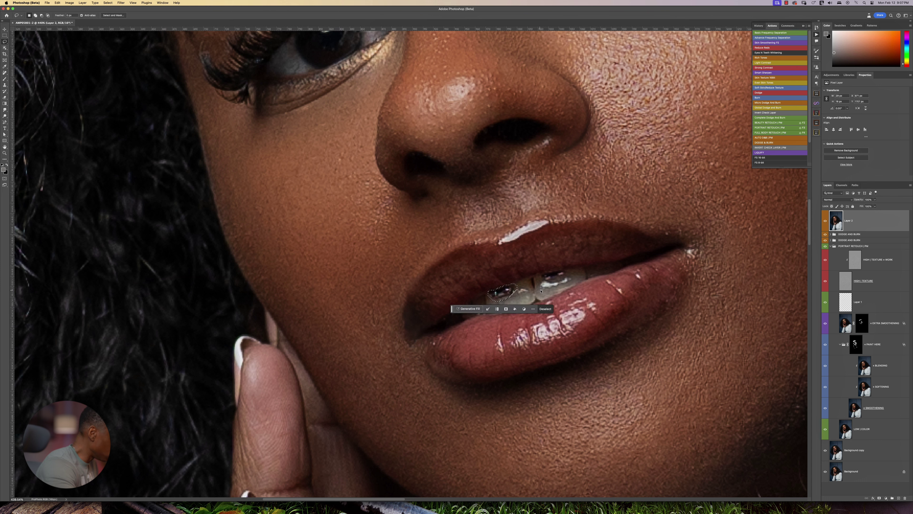
{"action": "mouse_move", "coordinate": [541, 276]}
{"action": "left_mouse_down"}
{"action": "mouse_move", "coordinate": [567, 273]}
{"action": "mouse_move", "coordinate": [541, 276]}
{"action": "left_mouse_up"}
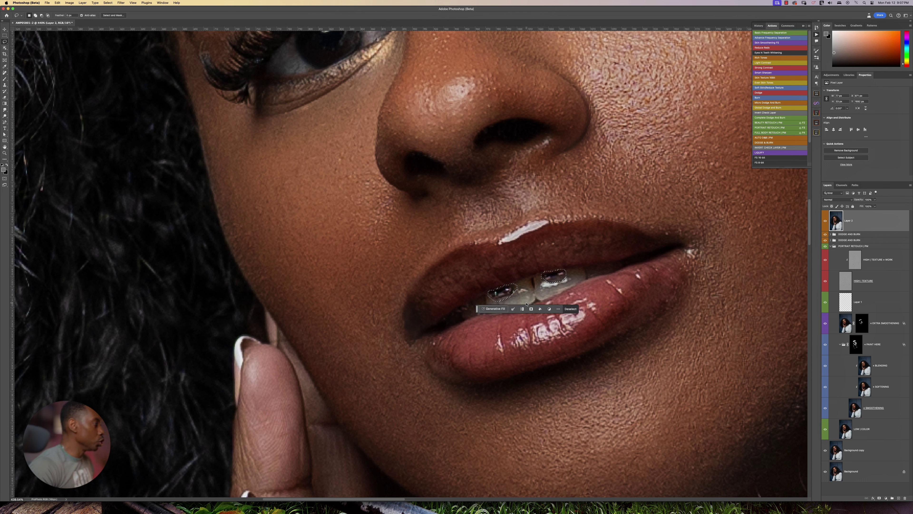
{"action": "left_click", "coordinate": [499, 309]}
{"action": "left_click", "coordinate": [556, 309]}
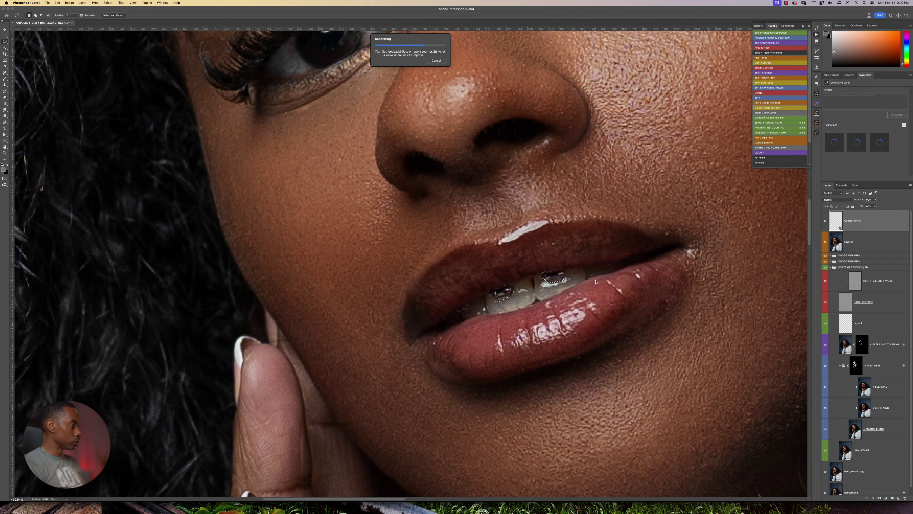
- Clone over the left-hand front tooth on a new layer with sampling set to All Layers, and set that layer's opacity to 65%
{"action": "scroll", "coordinate": [596, 282], "scroll_direction": "down", "scroll_amount": 10}
{"action": "left_click_drag", "start_coordinate": [493, 291], "coordinate": [182, 383]}
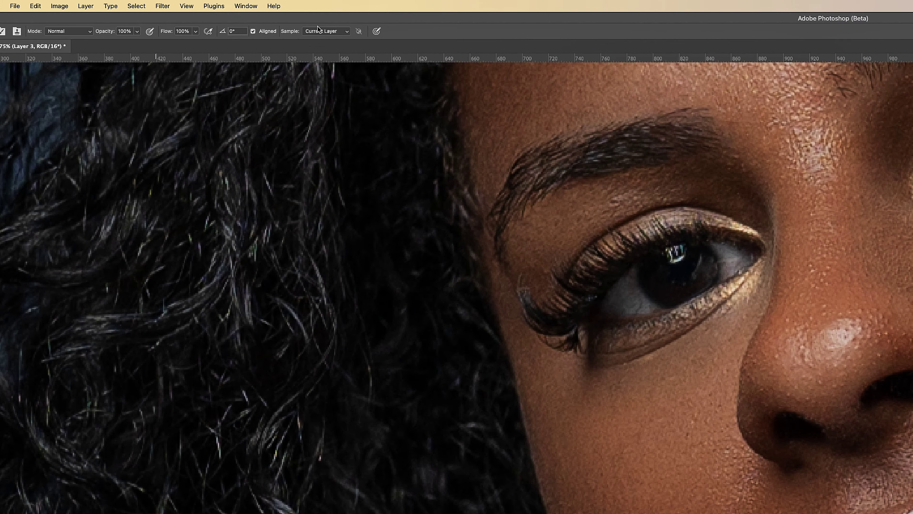
{"action": "left_click", "coordinate": [318, 31]}
{"action": "left_click", "coordinate": [317, 51]}
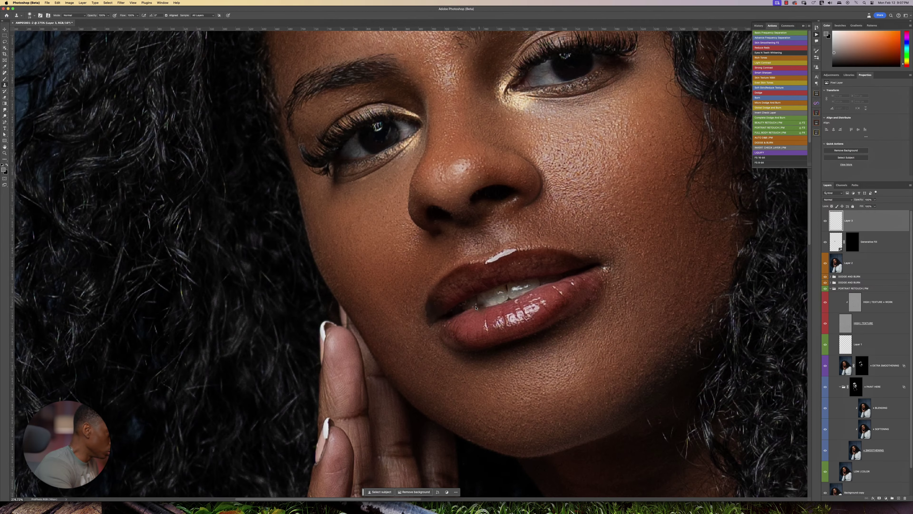
{"action": "left_click_drag", "start_coordinate": [494, 297], "coordinate": [492, 298]}
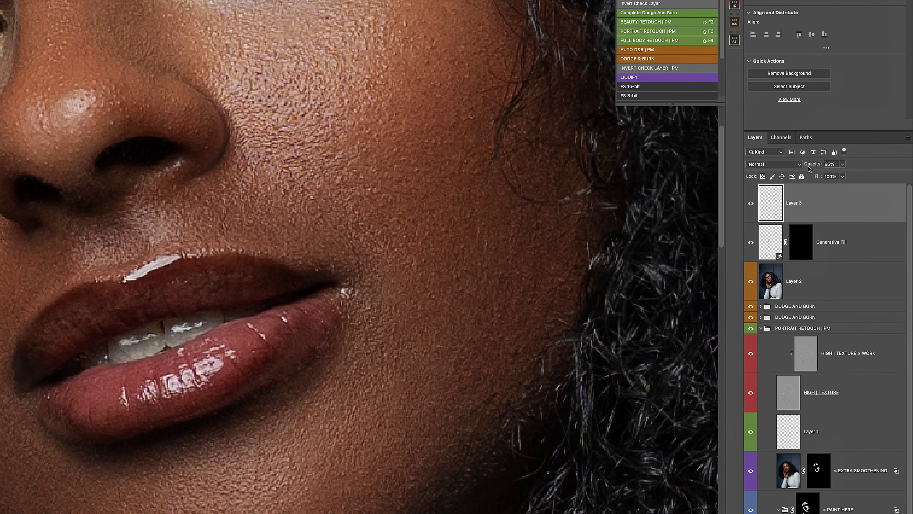
{"action": "left_click_drag", "start_coordinate": [826, 176], "coordinate": [806, 164]}
{"action": "scroll", "coordinate": [86, 339], "scroll_direction": "up", "scroll_amount": 2}
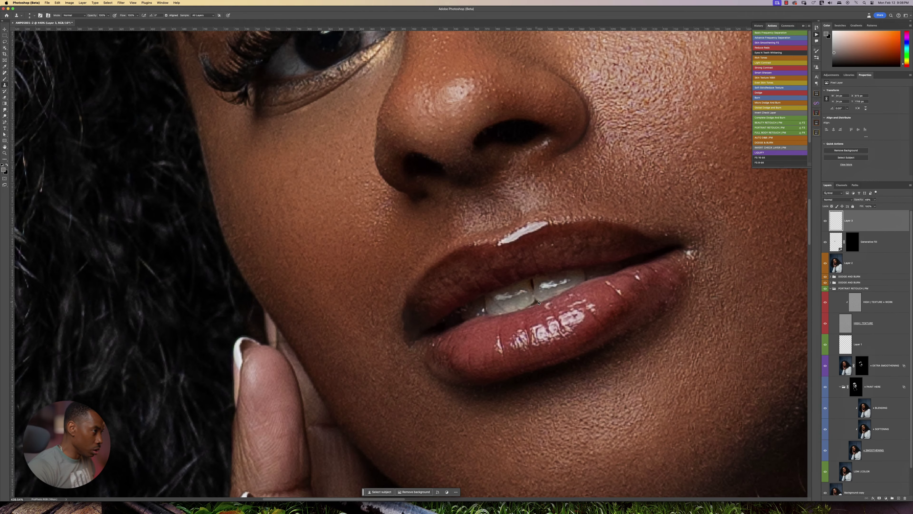
{"action": "key", "text": "j"}
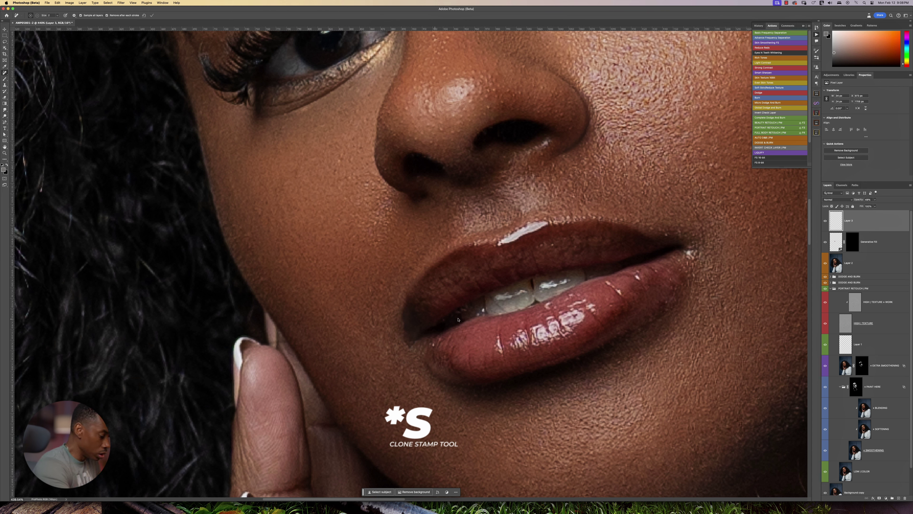
{"action": "key", "text": "s"}
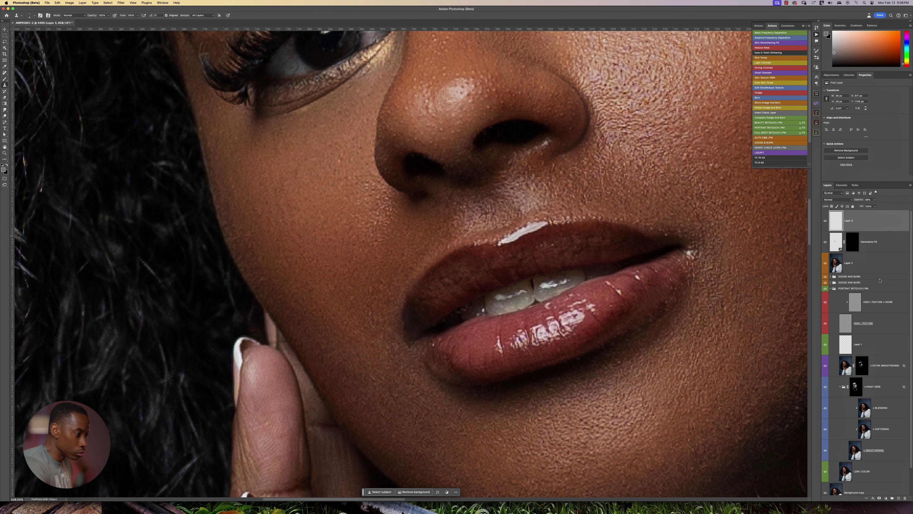
{"action": "key", "text": "super+shift+alt+n"}
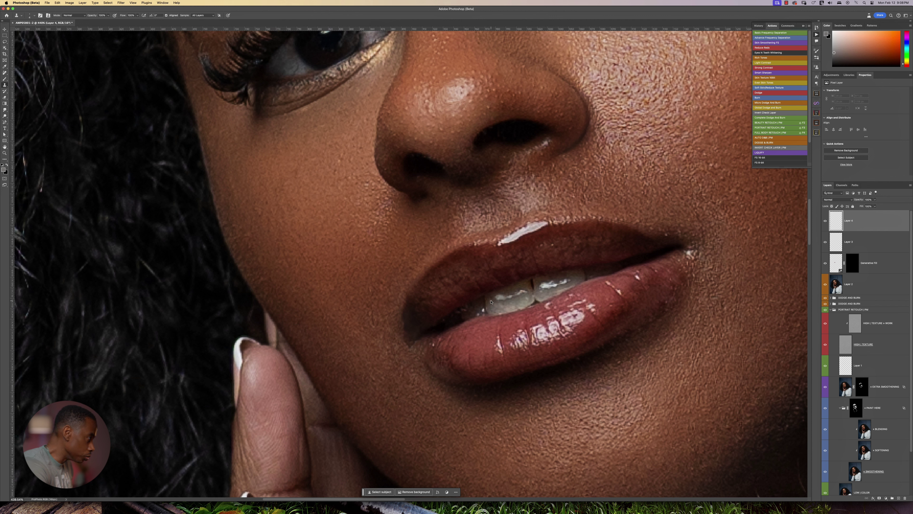
{"action": "left_click", "coordinate": [498, 305]}
{"action": "key", "text": "super+z"}
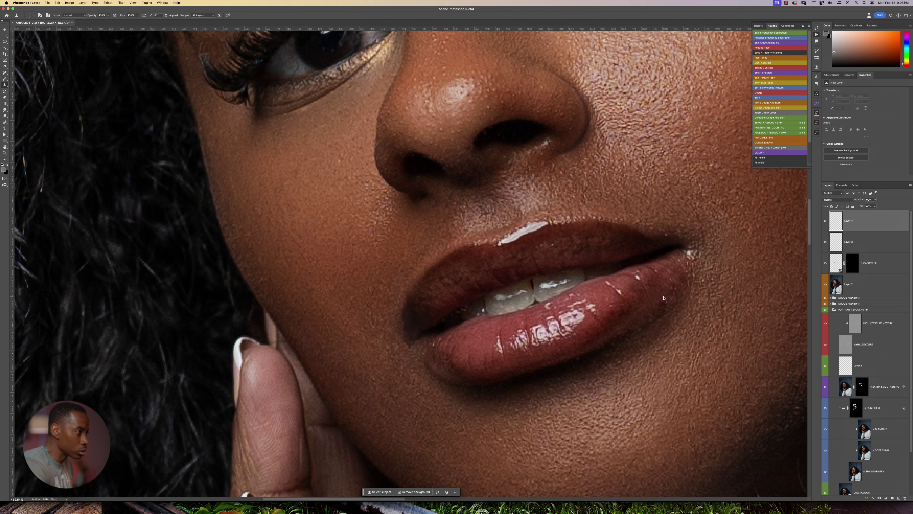
{"action": "key", "text": "BackSpace"}
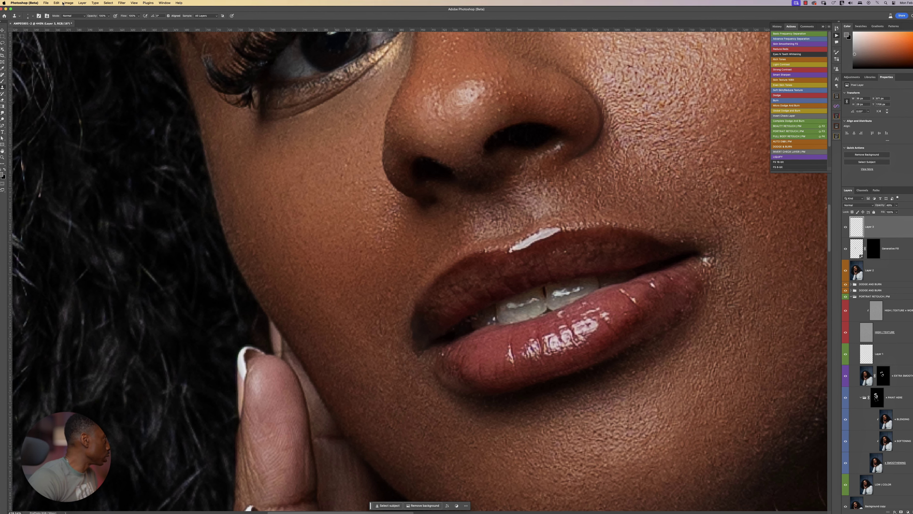
- Fade the last Clone Stamp edit on the teeth to a reduced opacity in Normal mode
{"action": "left_click", "coordinate": [57, 3]}
{"action": "left_click", "coordinate": [71, 24]}
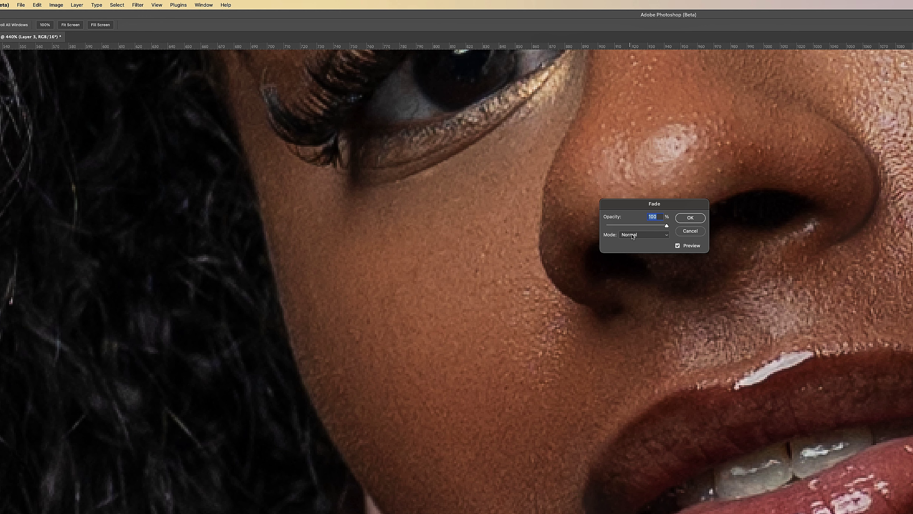
{"action": "left_click", "coordinate": [636, 226]}
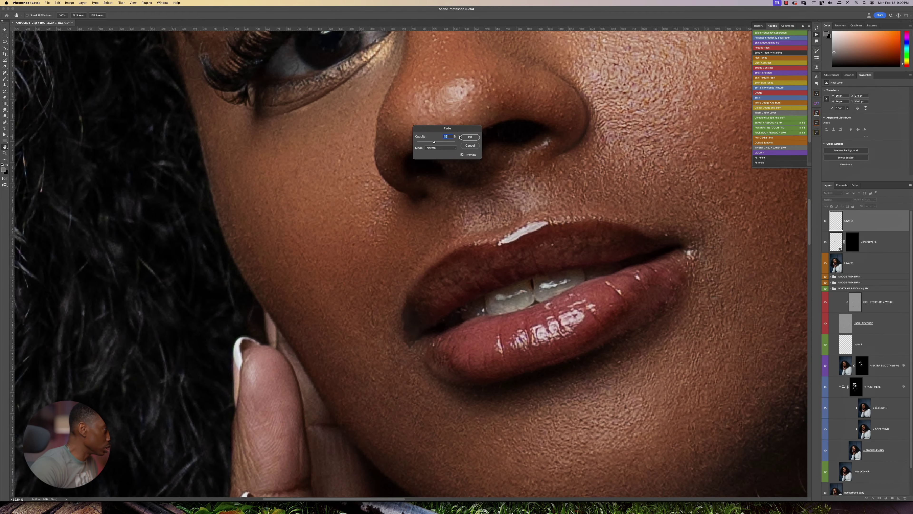
{"action": "left_click", "coordinate": [691, 217]}
- Remove the stray lower lashes at the outer corner of the left-hand eye with the Remove tool on a new layer
{"action": "scroll", "coordinate": [402, 325], "scroll_direction": "down", "scroll_amount": 5}
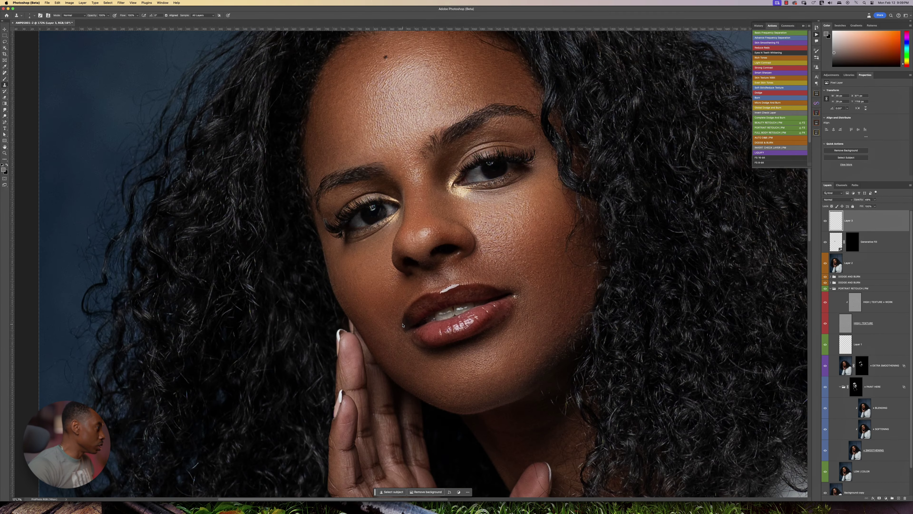
{"action": "scroll", "coordinate": [437, 277], "scroll_direction": "up", "scroll_amount": 3}
{"action": "scroll", "coordinate": [436, 277], "scroll_direction": "right", "scroll_amount": 3}
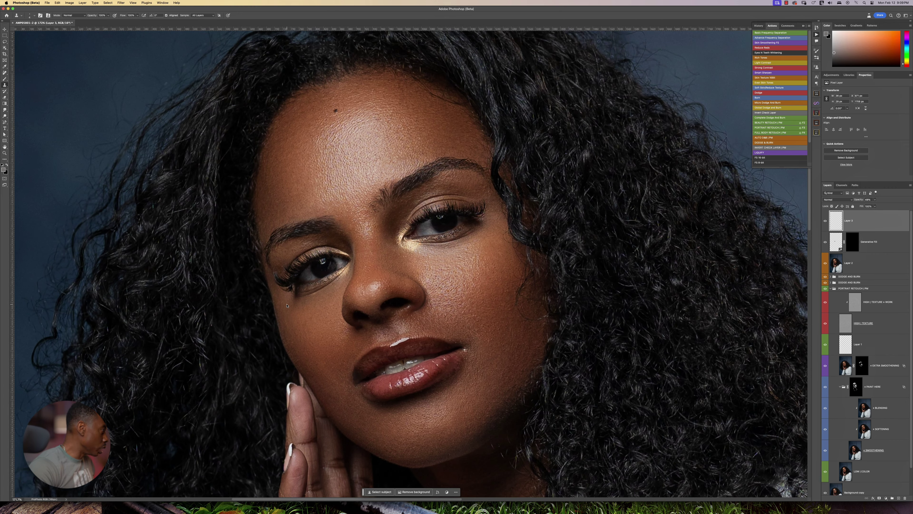
{"action": "scroll", "coordinate": [337, 277], "scroll_direction": "up", "scroll_amount": 5}
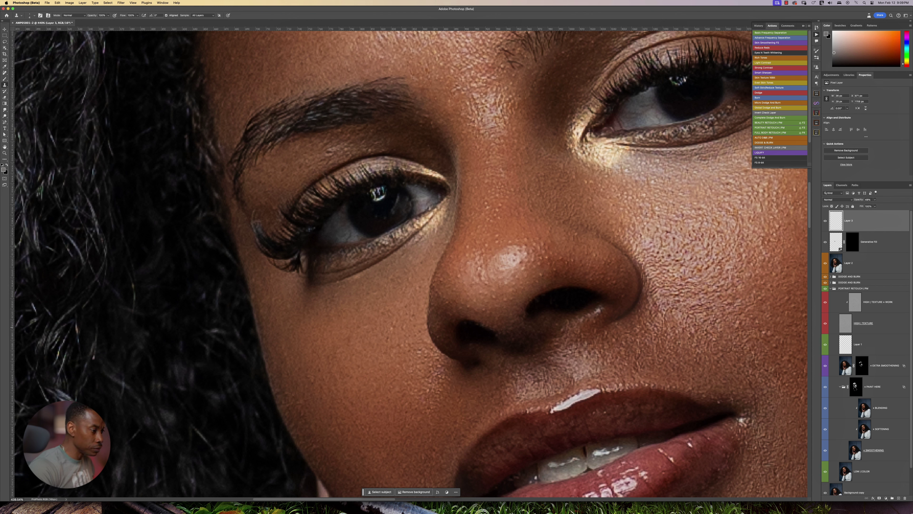
{"action": "left_click", "coordinate": [899, 499]}
{"action": "key", "text": "j"}
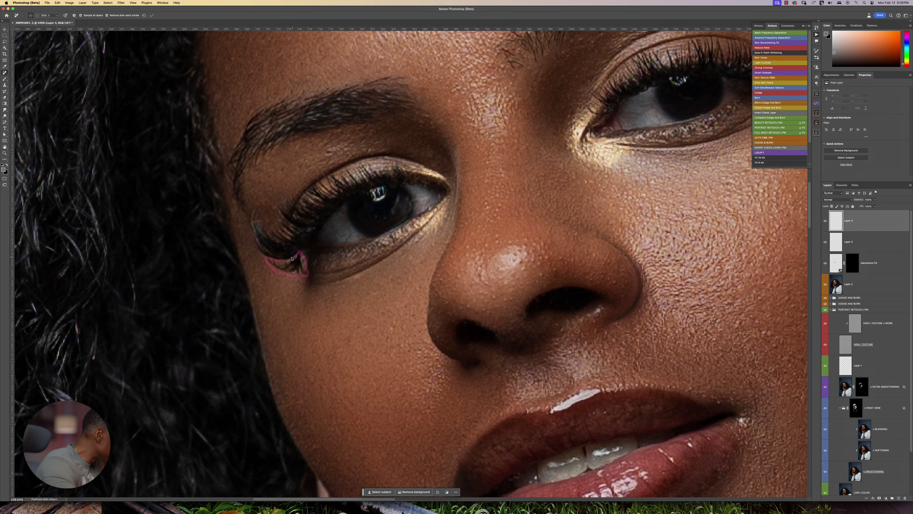
{"action": "left_click_drag", "start_coordinate": [282, 261], "coordinate": [270, 257]}
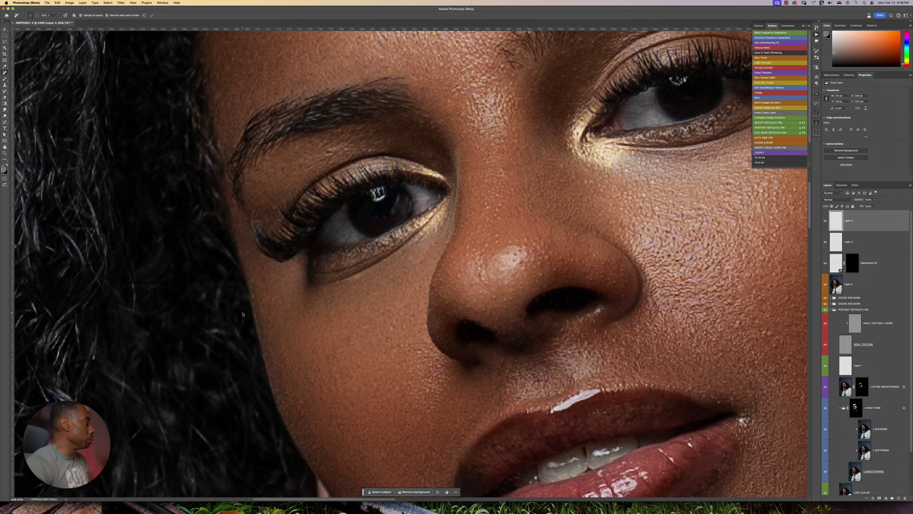
- Lasso the stray hairs at the inner end of the right-hand eyebrow and run Generative Fill with no prompt
{"action": "scroll", "coordinate": [266, 345], "scroll_direction": "down", "scroll_amount": 3}
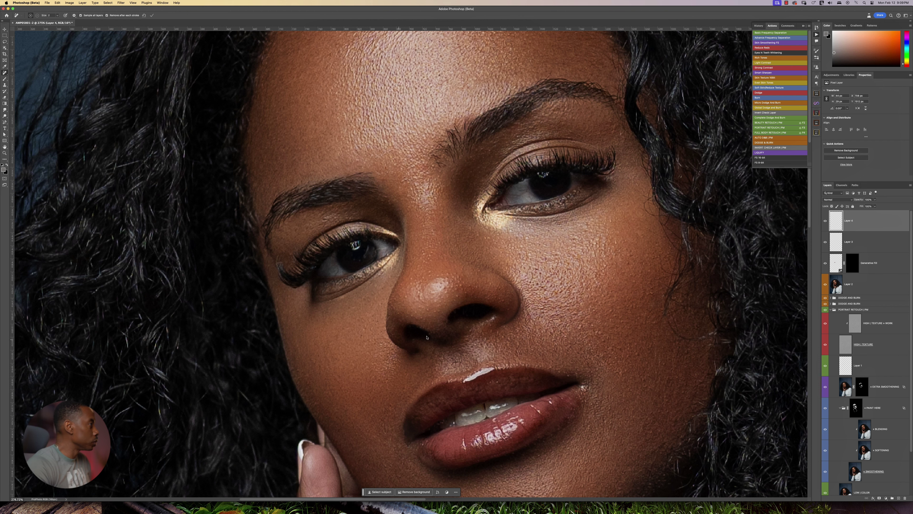
{"action": "scroll", "coordinate": [555, 230], "scroll_direction": "up", "scroll_amount": 3}
{"action": "scroll", "coordinate": [555, 230], "scroll_direction": "right", "scroll_amount": 3}
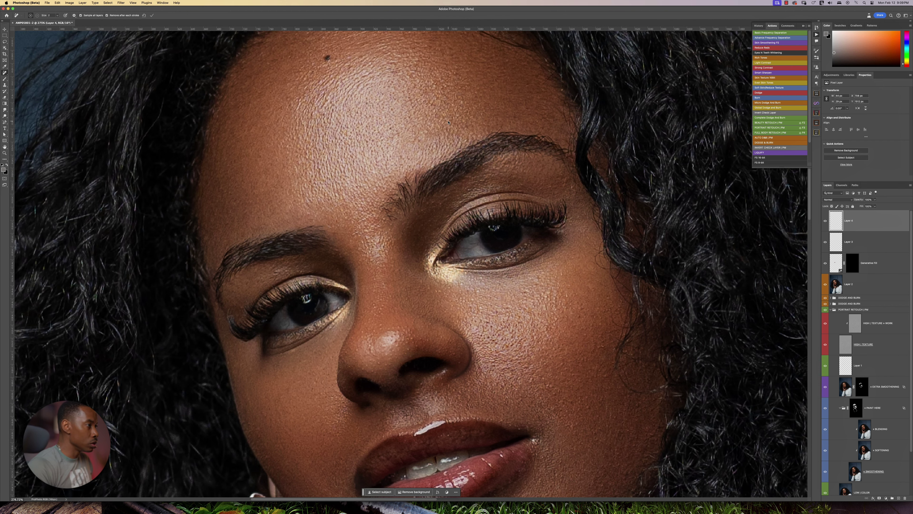
{"action": "key", "text": "l"}
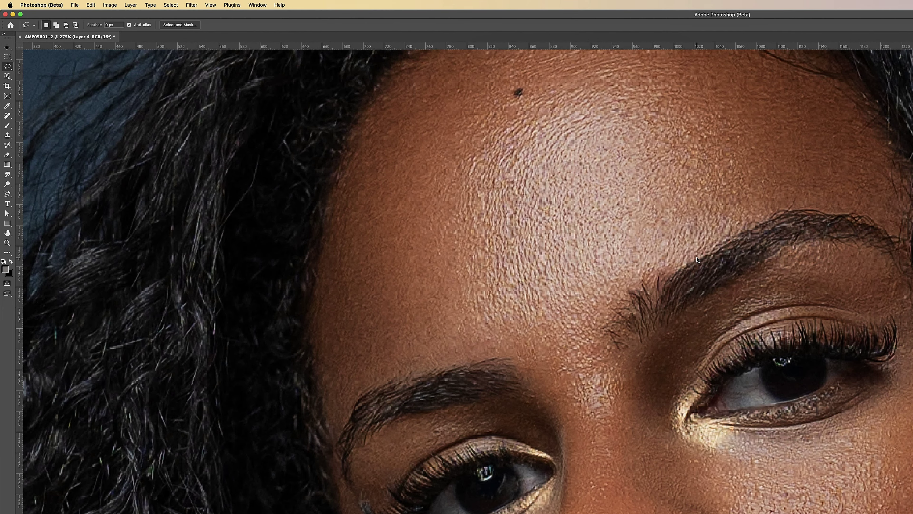
{"action": "mouse_move", "coordinate": [688, 263]}
{"action": "left_mouse_down"}
{"action": "mouse_move", "coordinate": [649, 273]}
{"action": "mouse_move", "coordinate": [624, 305]}
{"action": "mouse_move", "coordinate": [647, 310]}
{"action": "mouse_move", "coordinate": [692, 283]}
{"action": "left_mouse_up"}
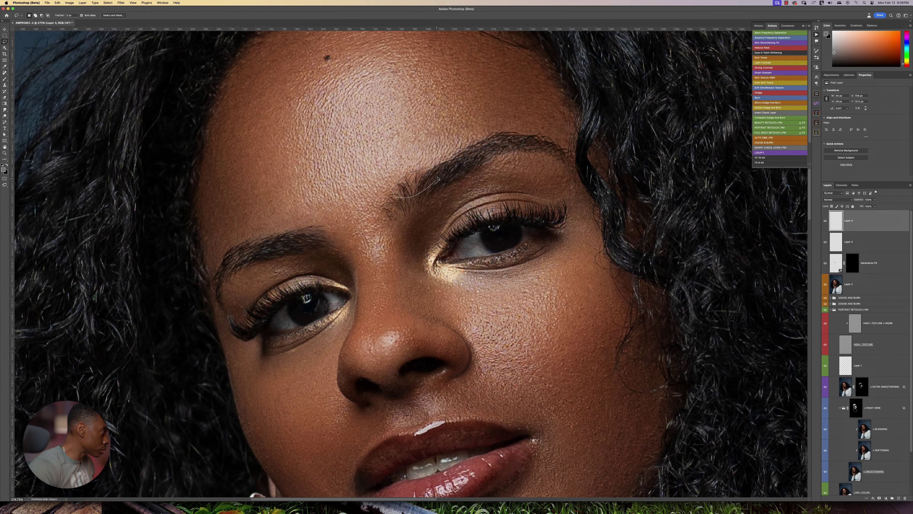
{"action": "left_click_drag", "start_coordinate": [438, 179], "coordinate": [439, 171]}
{"action": "left_click", "coordinate": [384, 205]}
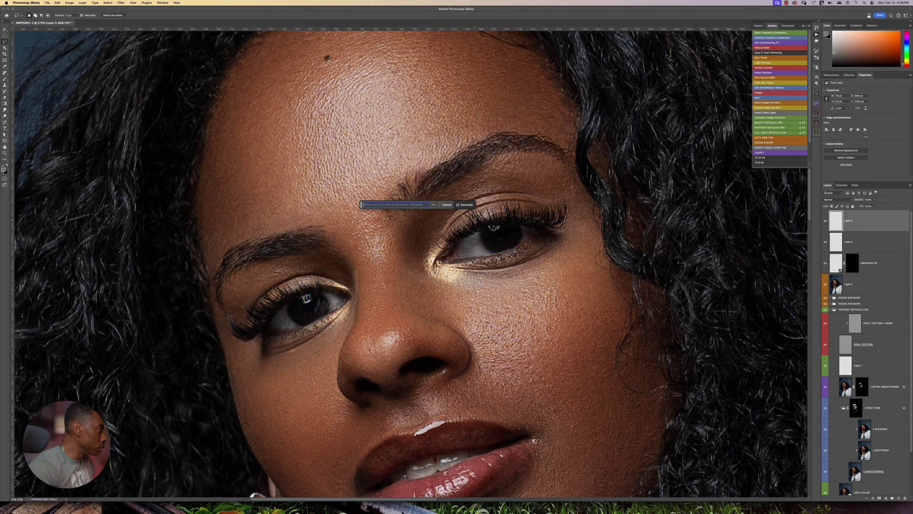
{"action": "left_click", "coordinate": [464, 205]}
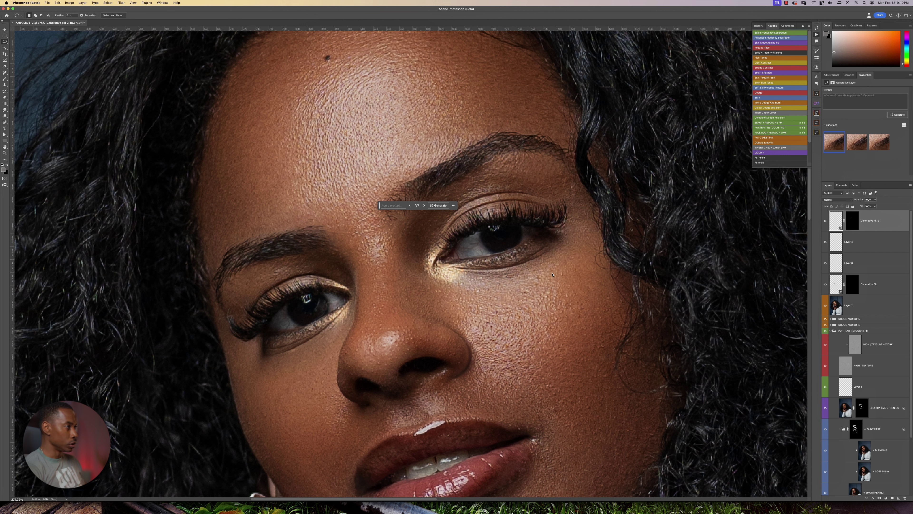
- Compare the three generated variations of the right-hand eyebrow's inner end
{"action": "left_click", "coordinate": [850, 147]}
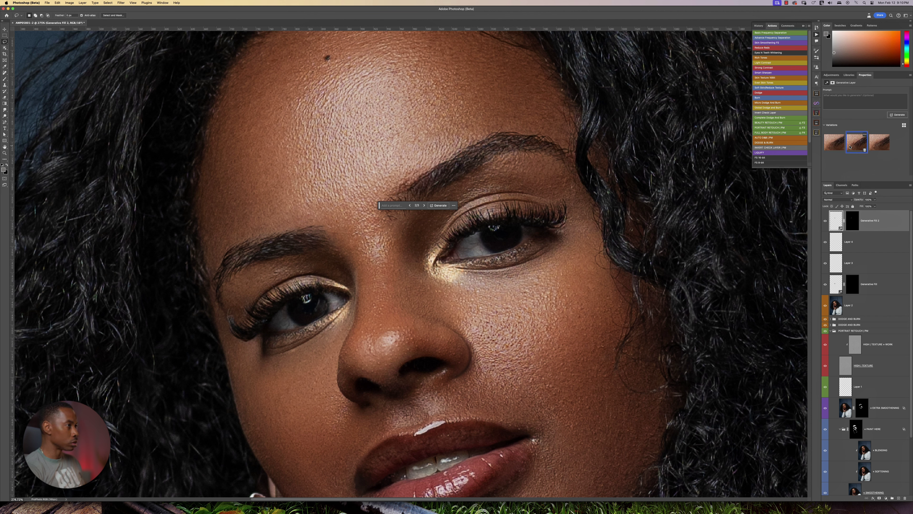
{"action": "left_click", "coordinate": [834, 142]}
{"action": "left_click", "coordinate": [883, 141]}
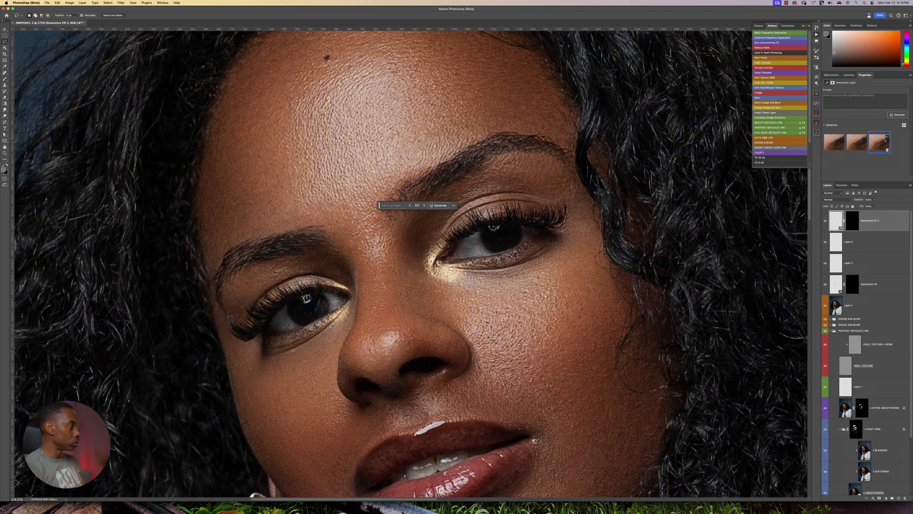
{"action": "left_click", "coordinate": [860, 141]}
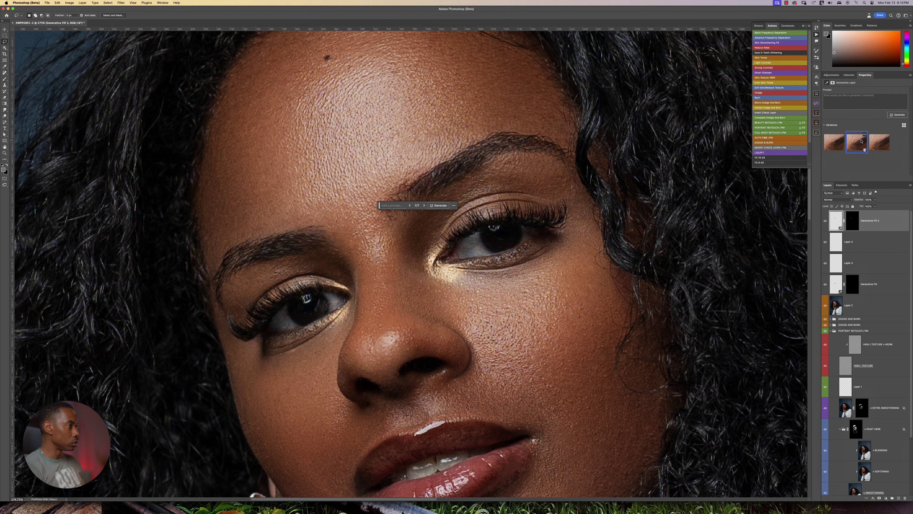
{"action": "left_click", "coordinate": [833, 144]}
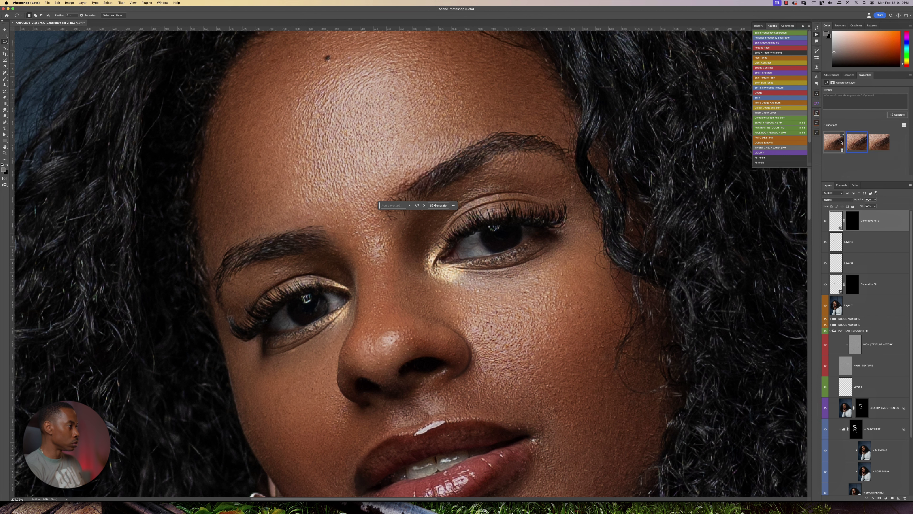
- Generate another set of eyebrow variations and choose the third one in the first row
{"action": "left_click", "coordinate": [440, 205]}
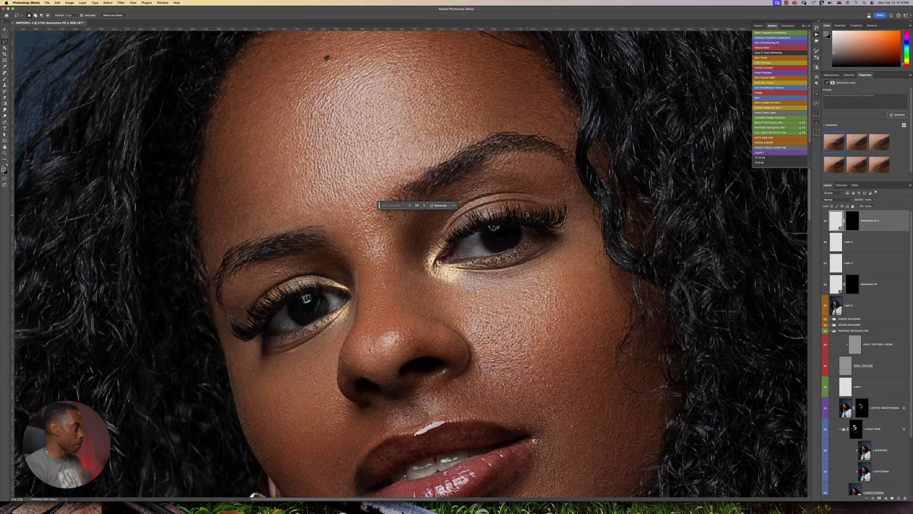
{"action": "left_click", "coordinate": [861, 145]}
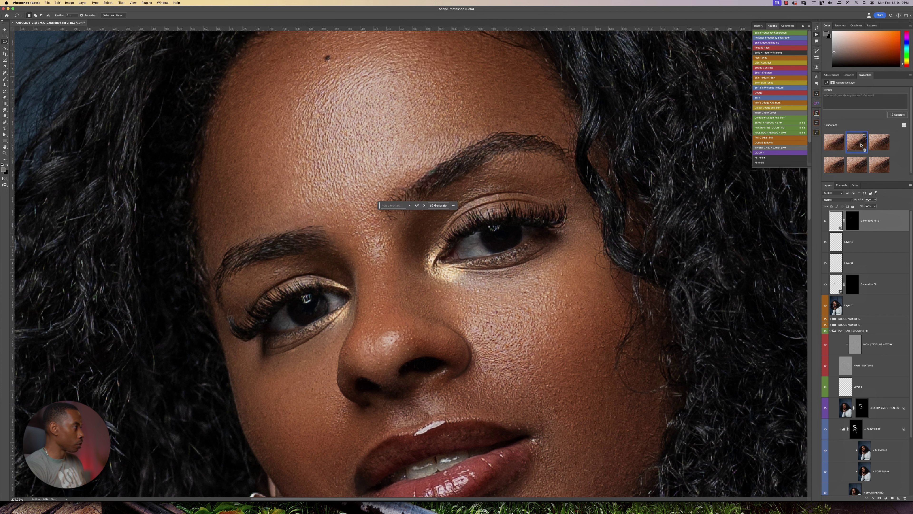
{"action": "left_click", "coordinate": [879, 142]}
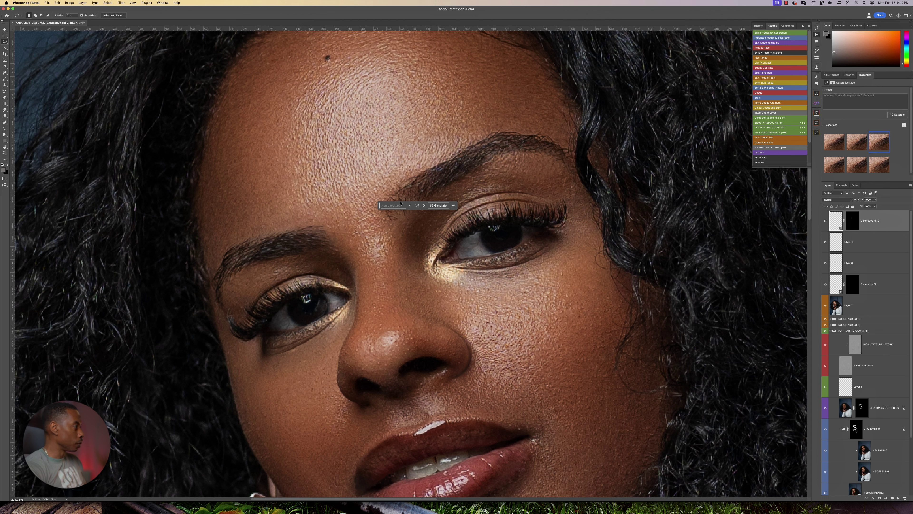
- Group the four cleanup layers from Generative Fill 2 down to the first Generative Fill layer
{"action": "scroll", "coordinate": [873, 344], "scroll_direction": "down", "scroll_amount": 2}
{"action": "scroll", "coordinate": [867, 317], "scroll_direction": "up", "scroll_amount": 2}
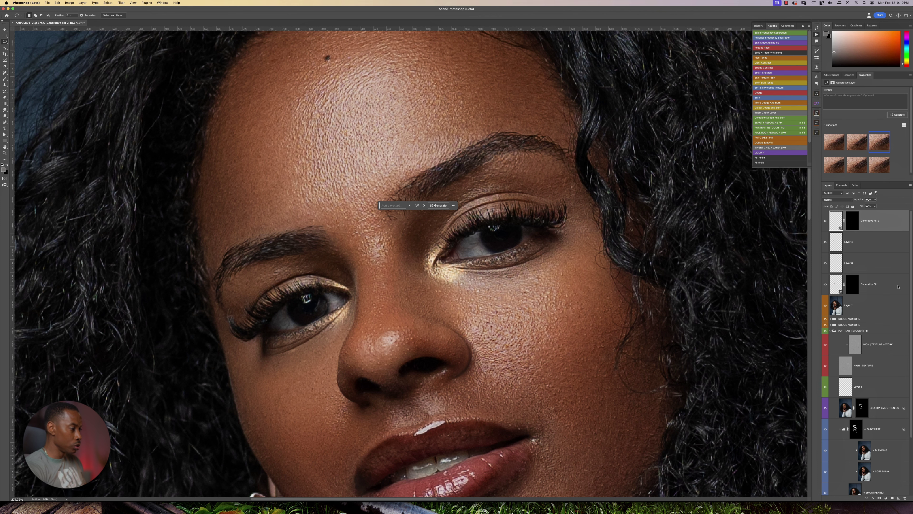
{"action": "left_click", "coordinate": [886, 284], "text": "shift"}
{"action": "key", "text": "super+g"}
{"action": "scroll", "coordinate": [393, 300], "scroll_direction": "down", "scroll_amount": 5}
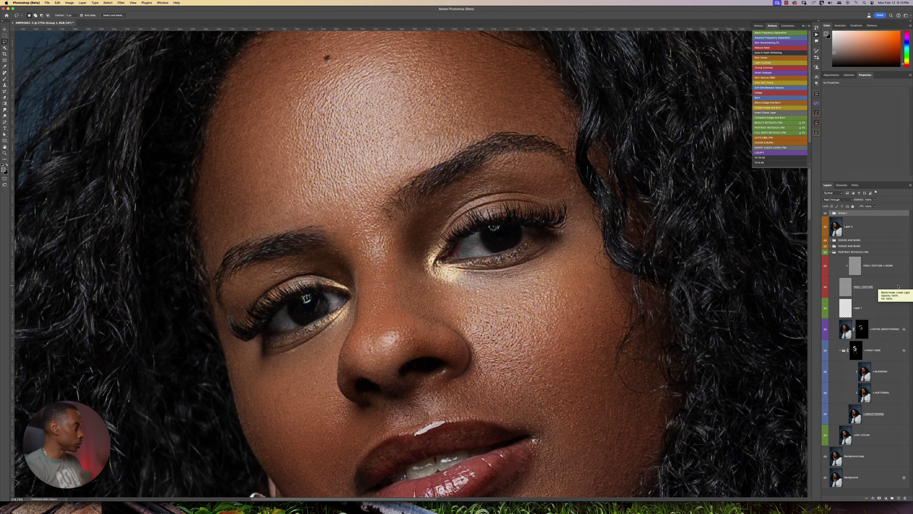
- Compare the full retouched portrait with the original Background layer
{"action": "scroll", "coordinate": [447, 295], "scroll_direction": "down", "scroll_amount": 3}
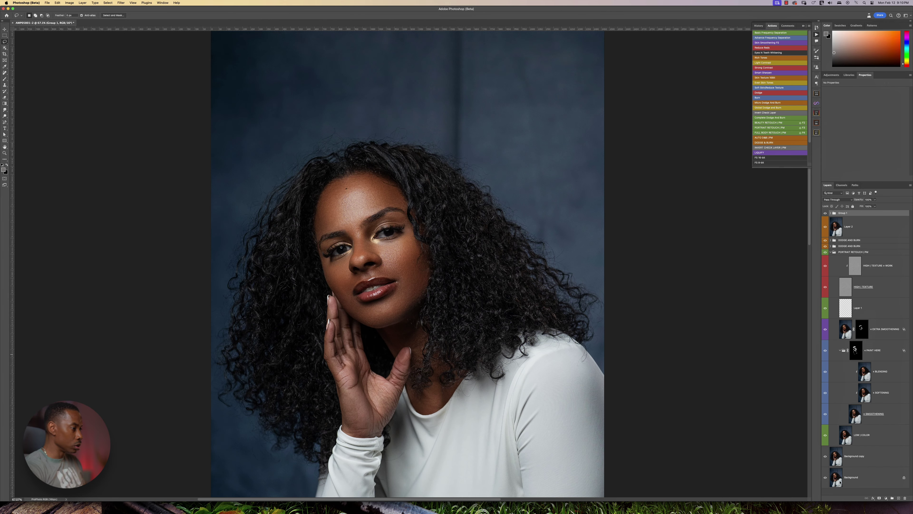
{"action": "left_click", "coordinate": [825, 478], "text": "alt"}
{"action": "left_click", "coordinate": [826, 478], "text": "alt"}
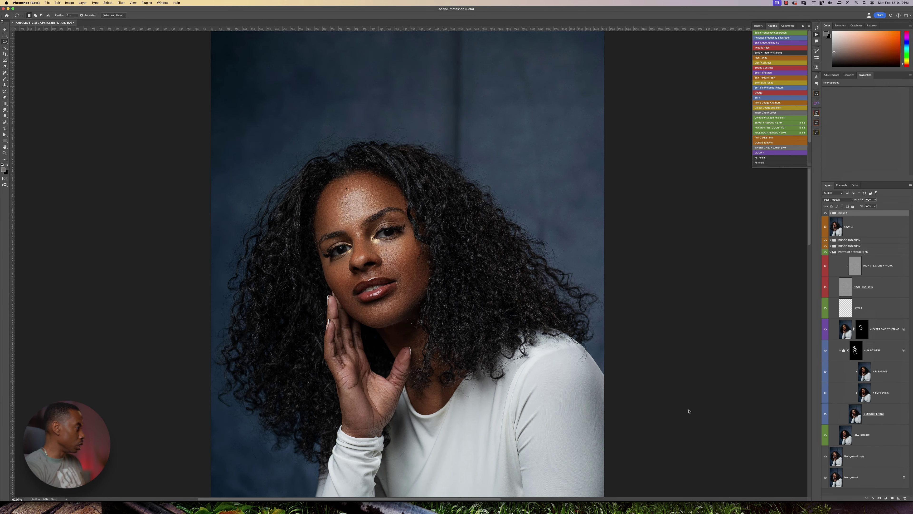
- Run the Eyes & Teeth Whitening action, expand the resulting group and select its Photo Filter layer mask
{"action": "scroll", "coordinate": [386, 248], "scroll_direction": "up", "scroll_amount": 3}
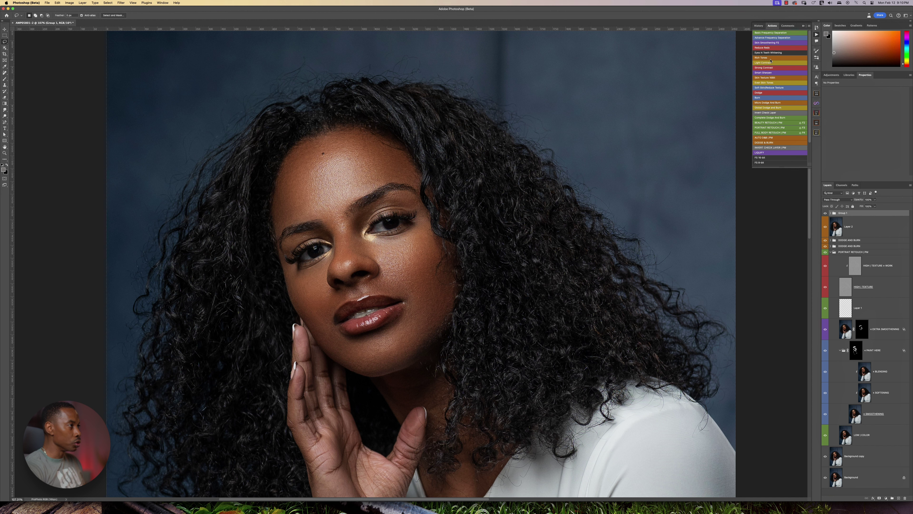
{"action": "left_click", "coordinate": [765, 54]}
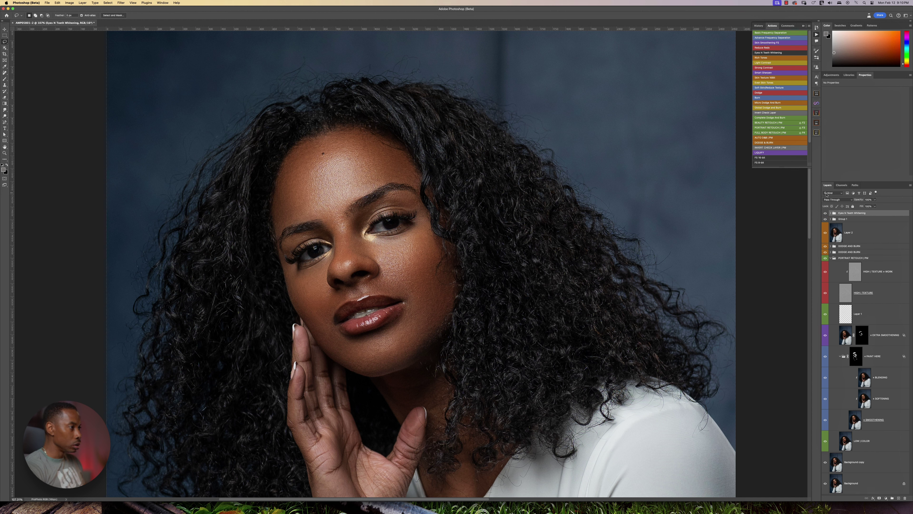
{"action": "left_click", "coordinate": [831, 213]}
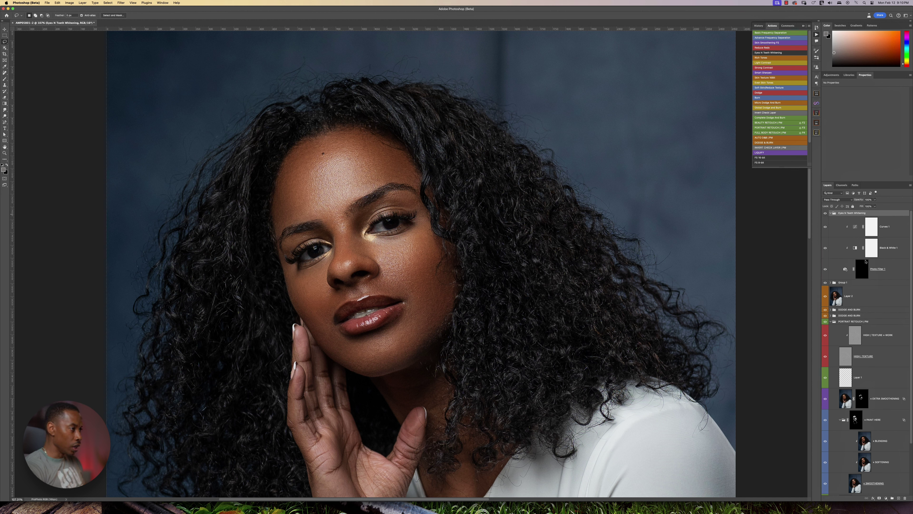
{"action": "left_click", "coordinate": [863, 268]}
- Brush white at 100% flow over the whites of both eyes on the Photo Filter mask
{"action": "scroll", "coordinate": [406, 259], "scroll_direction": "up", "scroll_amount": 5}
{"action": "key", "text": "b"}
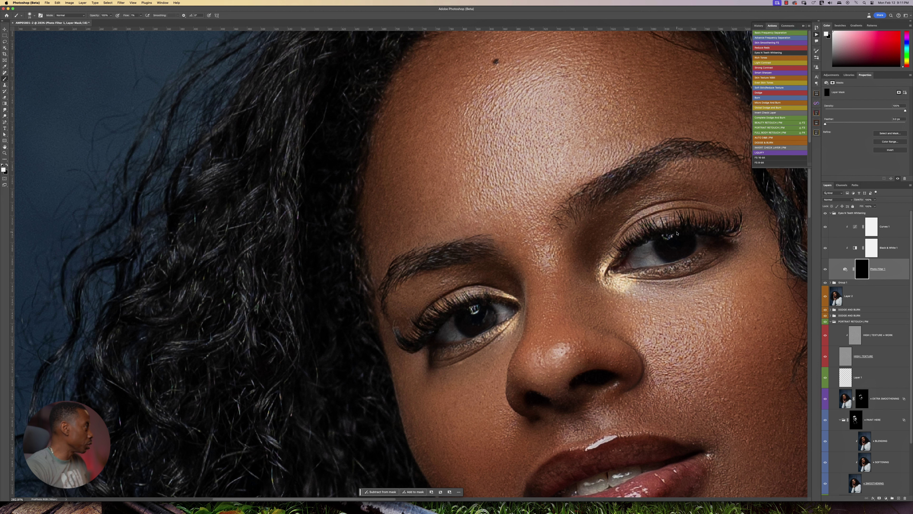
{"action": "key", "text": "shift+0"}
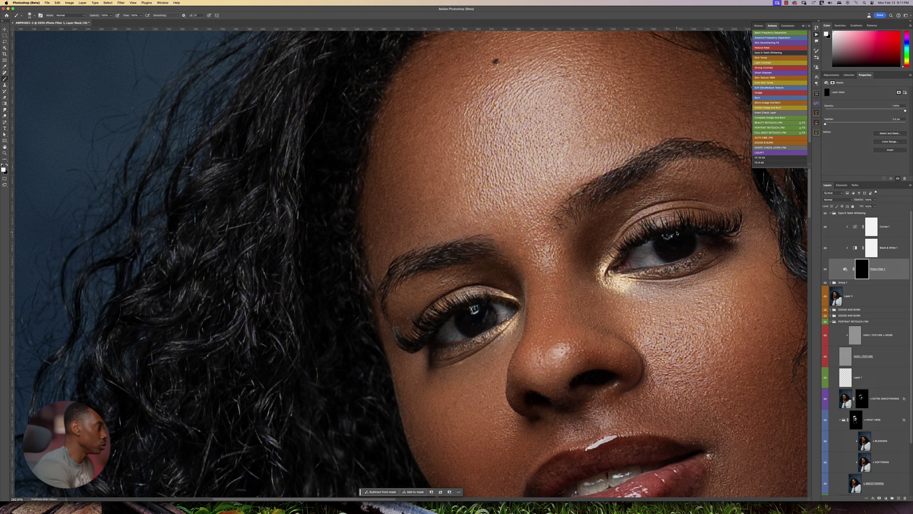
{"action": "mouse_move", "coordinate": [656, 260]}
{"action": "left_mouse_down"}
{"action": "mouse_move", "coordinate": [638, 262]}
{"action": "mouse_move", "coordinate": [650, 260]}
{"action": "mouse_move", "coordinate": [633, 258]}
{"action": "mouse_move", "coordinate": [646, 248]}
{"action": "mouse_move", "coordinate": [665, 263]}
{"action": "left_mouse_up"}
{"action": "mouse_move", "coordinate": [463, 340]}
{"action": "left_mouse_down"}
{"action": "mouse_move", "coordinate": [448, 328]}
{"action": "mouse_move", "coordinate": [442, 338]}
{"action": "mouse_move", "coordinate": [458, 337]}
{"action": "left_mouse_up"}
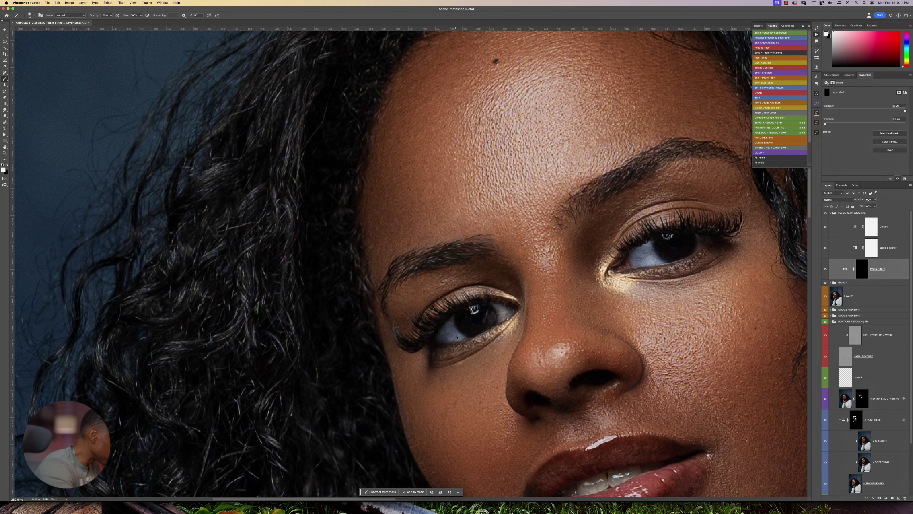
{"action": "left_click_drag", "start_coordinate": [504, 319], "coordinate": [507, 310]}
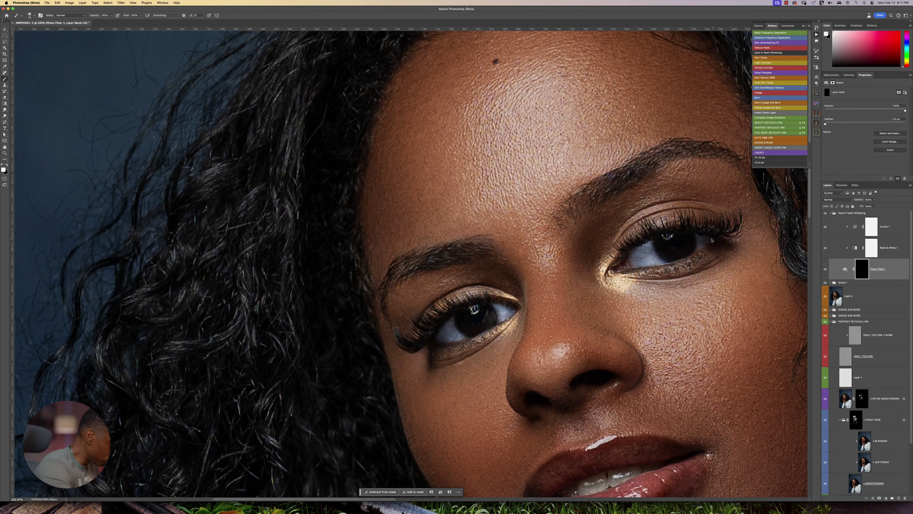
{"action": "key", "text": "x"}
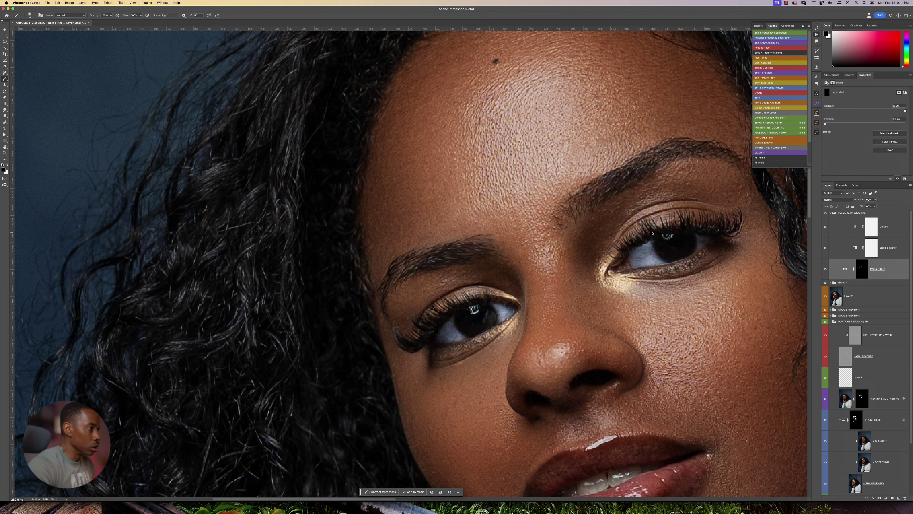
- Collapse the Eyes & Teeth Whitening group and set its opacity to 60%
{"action": "left_click", "coordinate": [831, 213]}
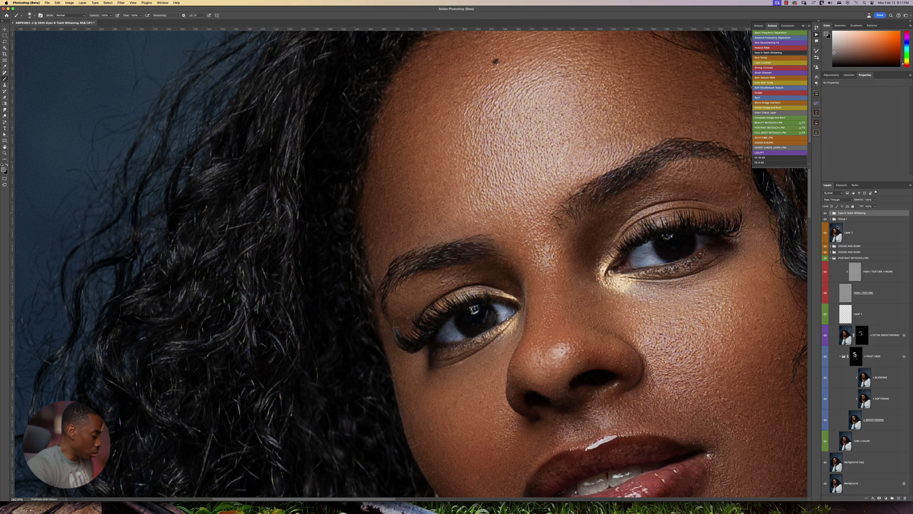
{"action": "key", "text": "v"}
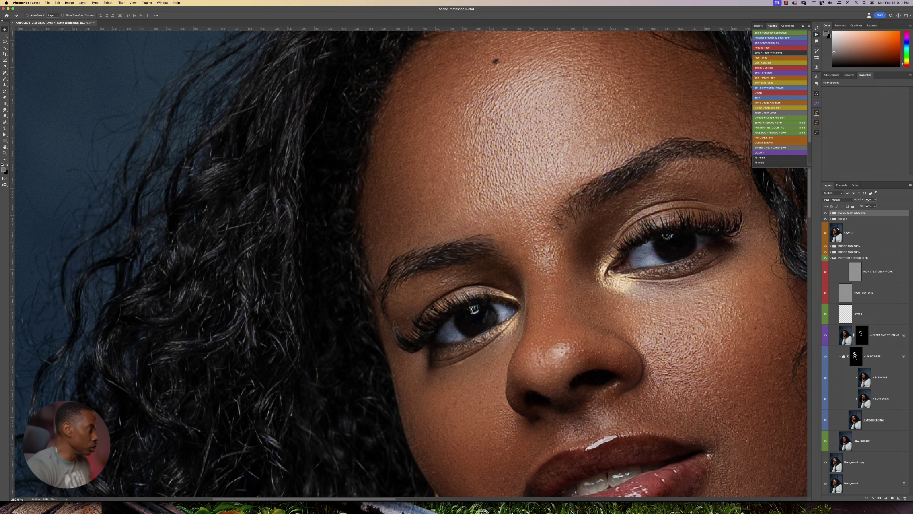
{"action": "key", "text": "6"}
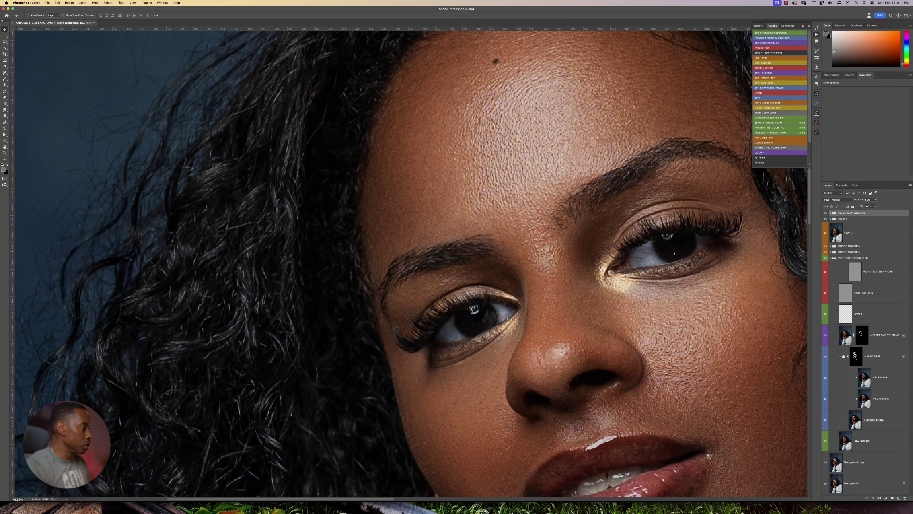
- Compare the eyes with the whitening group hidden and shown
{"action": "scroll", "coordinate": [673, 253], "scroll_direction": "down", "scroll_amount": 5}
{"action": "left_click", "coordinate": [826, 213]}
{"action": "left_click", "coordinate": [825, 213]}
{"action": "left_click", "coordinate": [825, 213]}
{"action": "left_click", "coordinate": [826, 212]}
{"action": "left_click", "coordinate": [825, 213]}
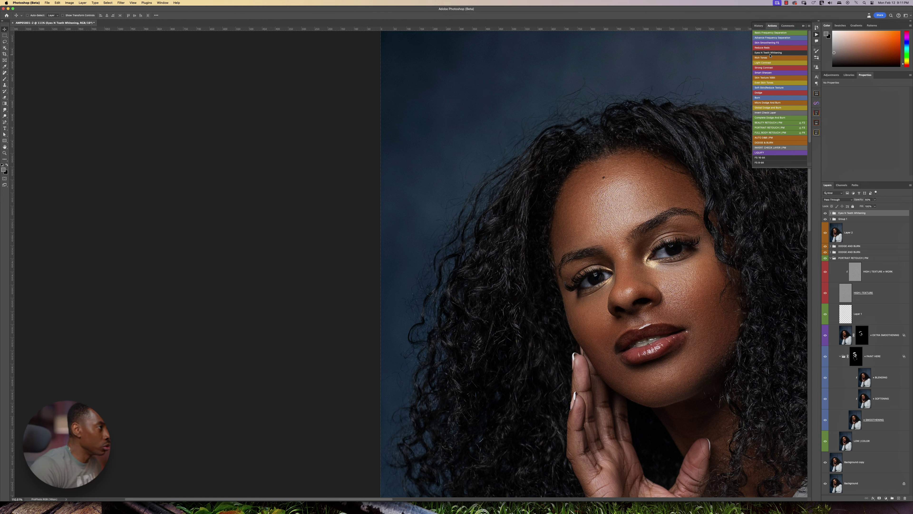
- Add a second Eyes & Teeth Whitening group and brush white over the teeth on its Photo Filter mask
{"action": "left_click", "coordinate": [831, 213]}
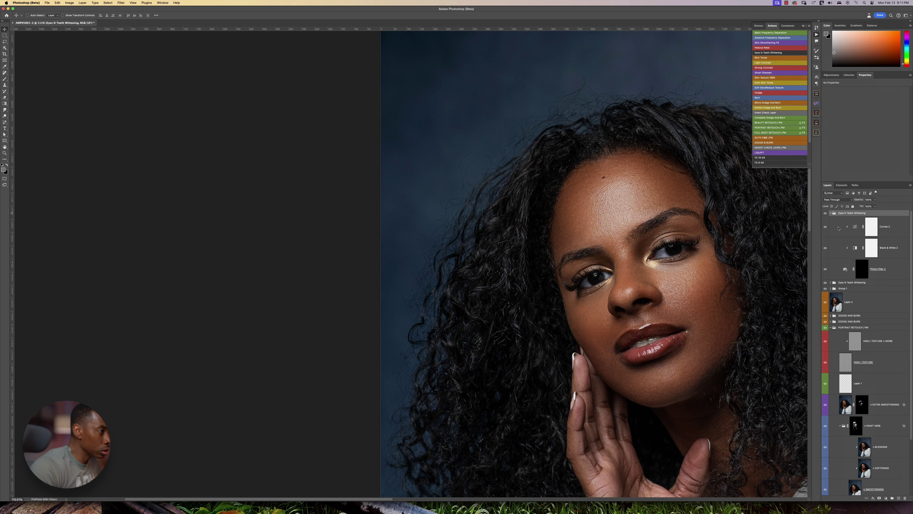
{"action": "left_click", "coordinate": [862, 269]}
{"action": "scroll", "coordinate": [633, 378], "scroll_direction": "up", "scroll_amount": 5}
{"action": "key", "text": "b"}
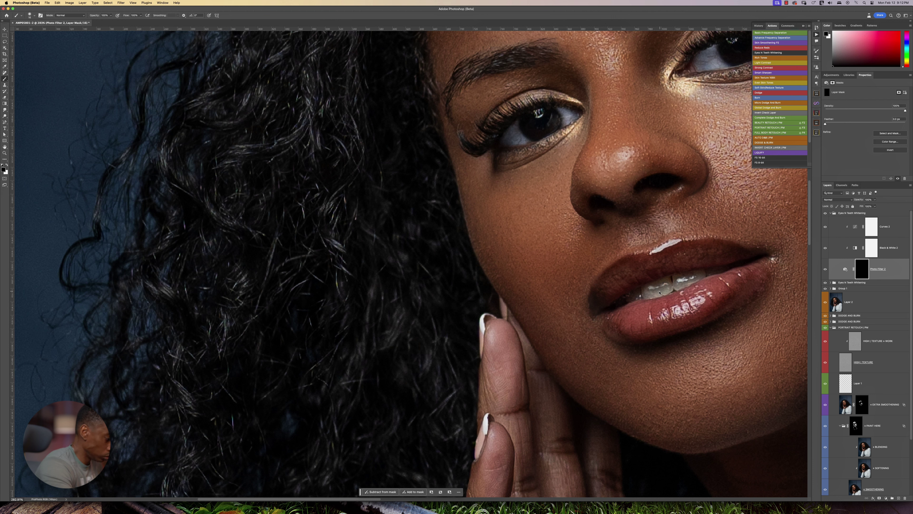
{"action": "key", "text": "x"}
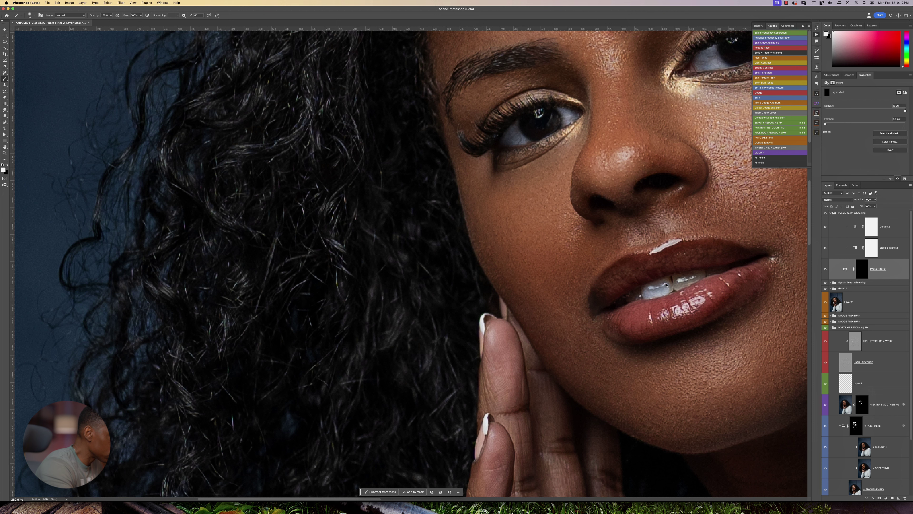
{"action": "mouse_move", "coordinate": [673, 287]}
{"action": "left_mouse_down"}
{"action": "mouse_move", "coordinate": [698, 274]}
{"action": "mouse_move", "coordinate": [679, 285]}
{"action": "left_mouse_up"}
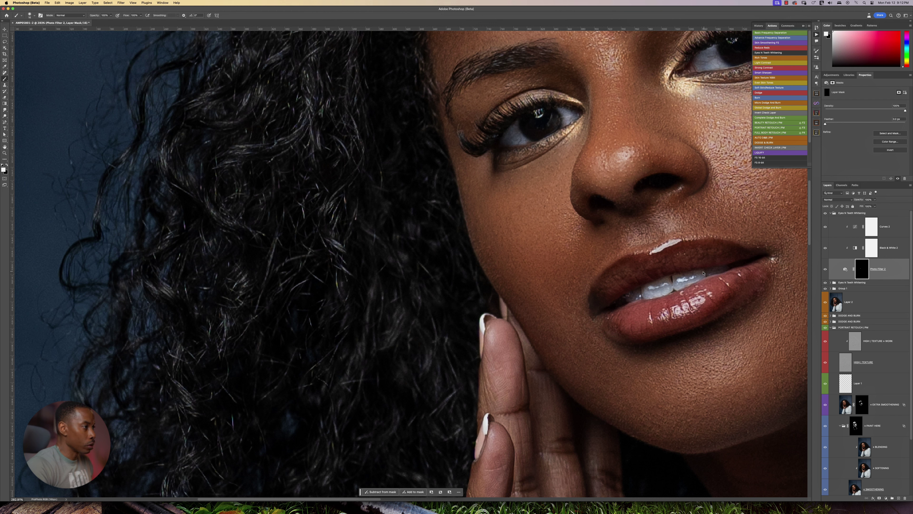
- Collapse the teeth whitening group and set its opacity to 50% after trying 60%
{"action": "left_click", "coordinate": [830, 213]}
{"action": "key", "text": "v"}
{"action": "key", "text": "5"}
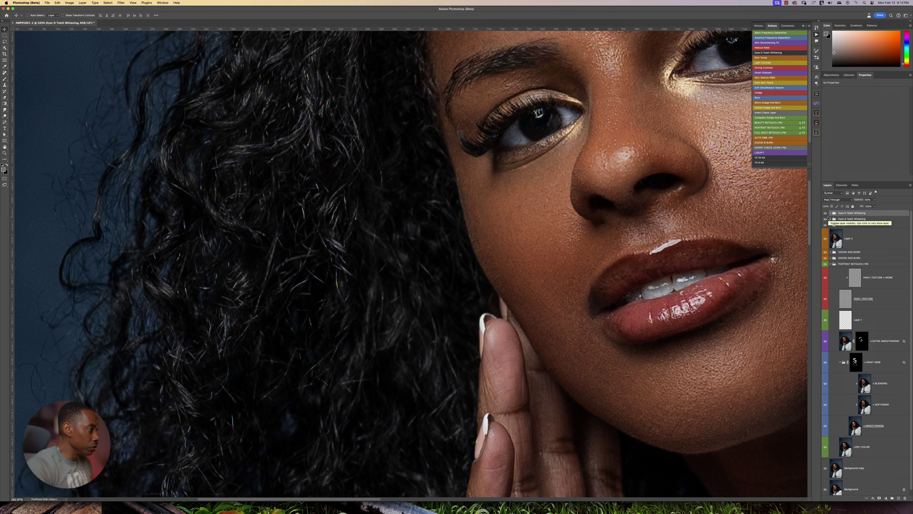
{"action": "key", "text": "6"}
{"action": "scroll", "coordinate": [587, 306], "scroll_direction": "down", "scroll_amount": 5}
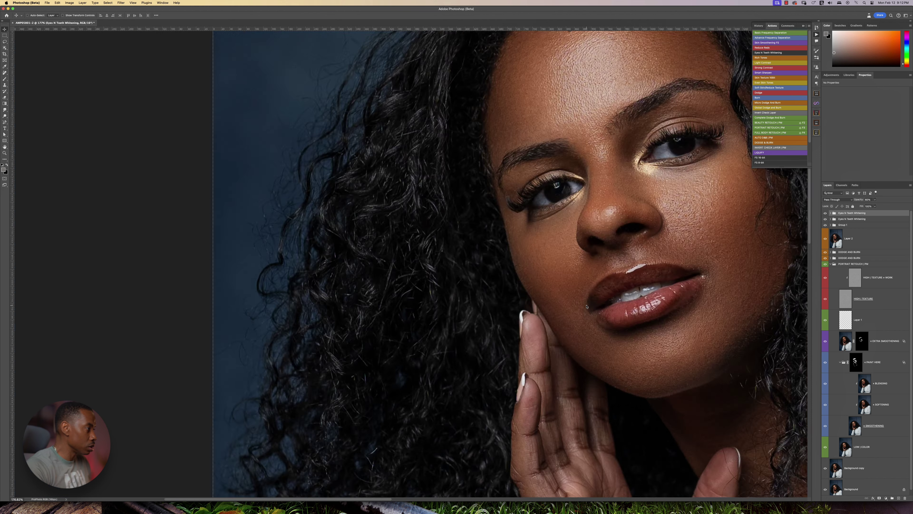
{"action": "scroll", "coordinate": [587, 306], "scroll_direction": "down", "scroll_amount": 2}
{"action": "key", "text": "5"}
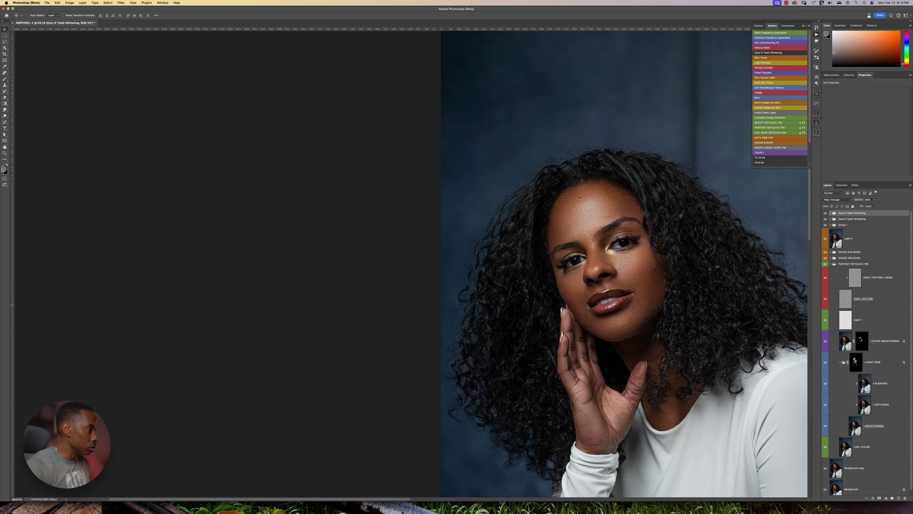
- Collapse the PORTRAIT RETOUCH group and compare the whole retouch with the original Background layer
{"action": "scroll", "coordinate": [553, 311], "scroll_direction": "down", "scroll_amount": 2}
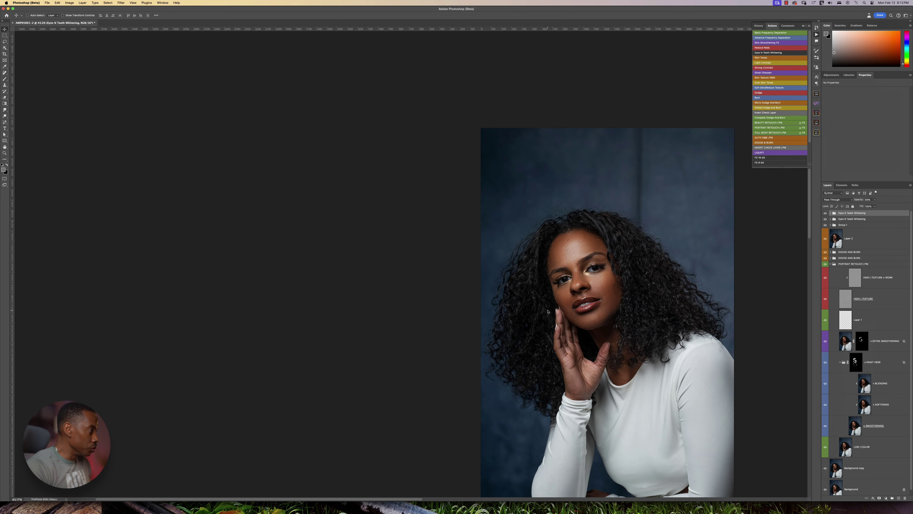
{"action": "scroll", "coordinate": [617, 297], "scroll_direction": "right", "scroll_amount": 5}
{"action": "scroll", "coordinate": [617, 297], "scroll_direction": "down", "scroll_amount": 3}
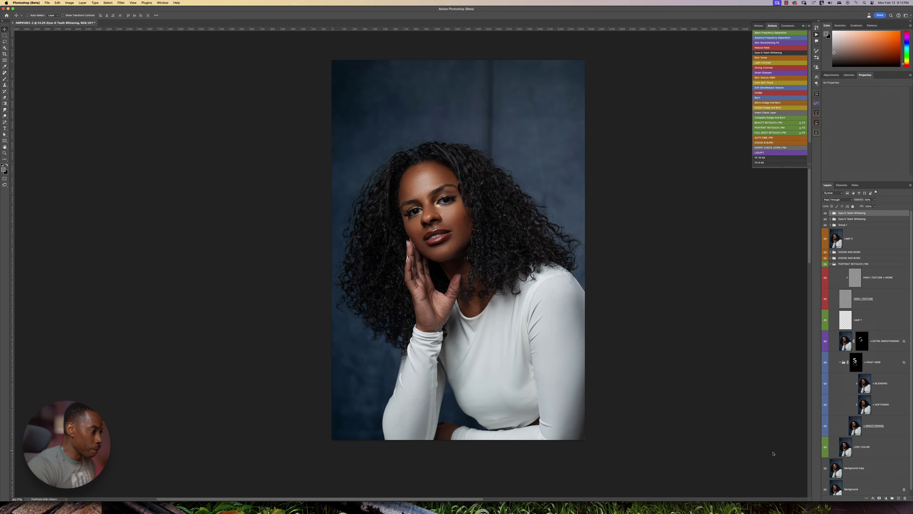
{"action": "key", "text": "Delete"}
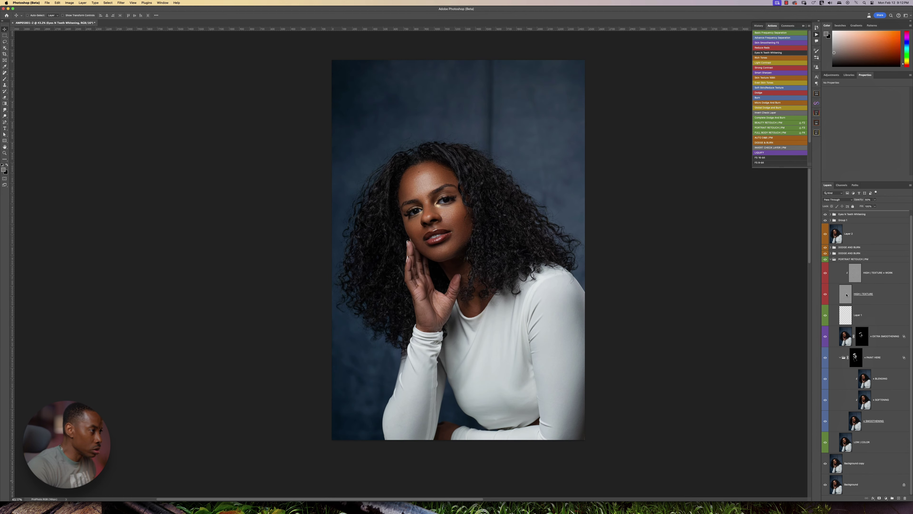
{"action": "left_click", "coordinate": [831, 259]}
{"action": "key", "text": "ctrl+z"}
{"action": "left_click", "coordinate": [826, 299], "text": "alt"}
{"action": "left_click", "coordinate": [826, 299], "text": "alt"}
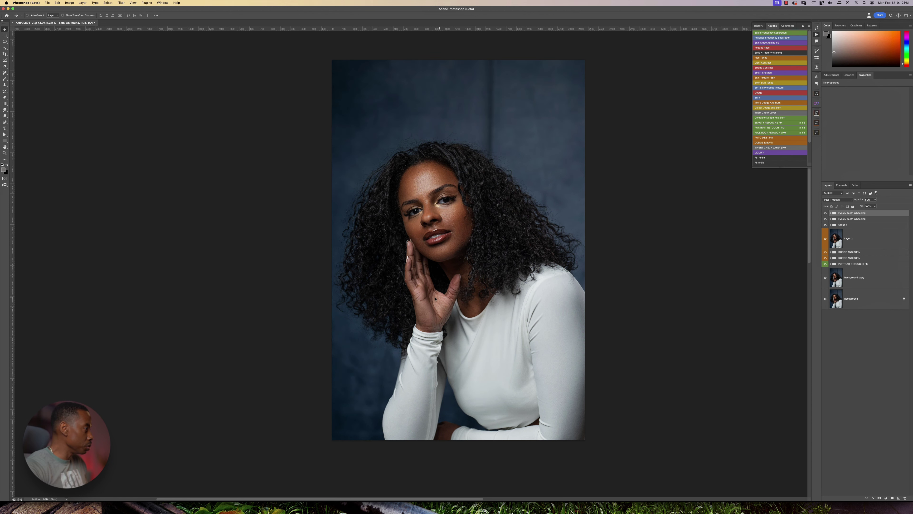
- Check the teeth whitening group at 100% opacity, then return it to 50%
{"action": "scroll", "coordinate": [448, 298], "scroll_direction": "up", "scroll_amount": 3}
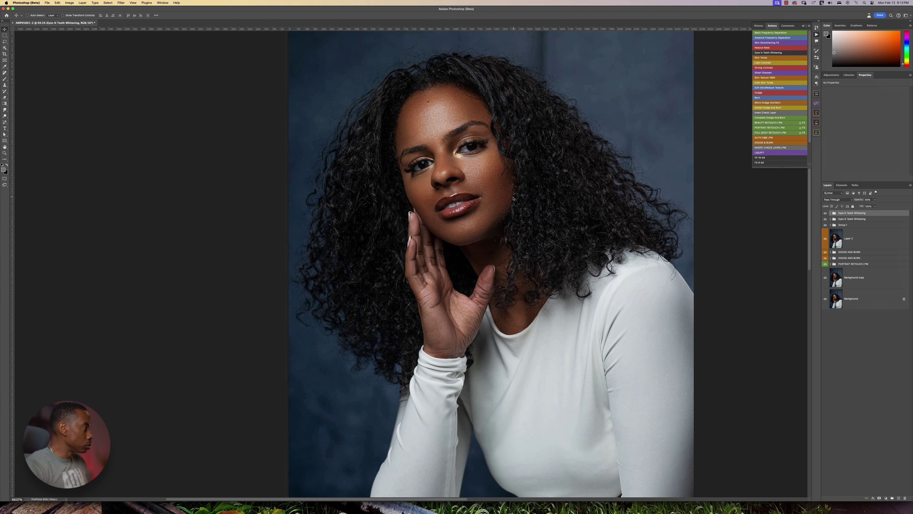
{"action": "left_click_drag", "start_coordinate": [513, 197], "coordinate": [503, 250]}
{"action": "key", "text": "0"}
{"action": "key", "text": "5"}
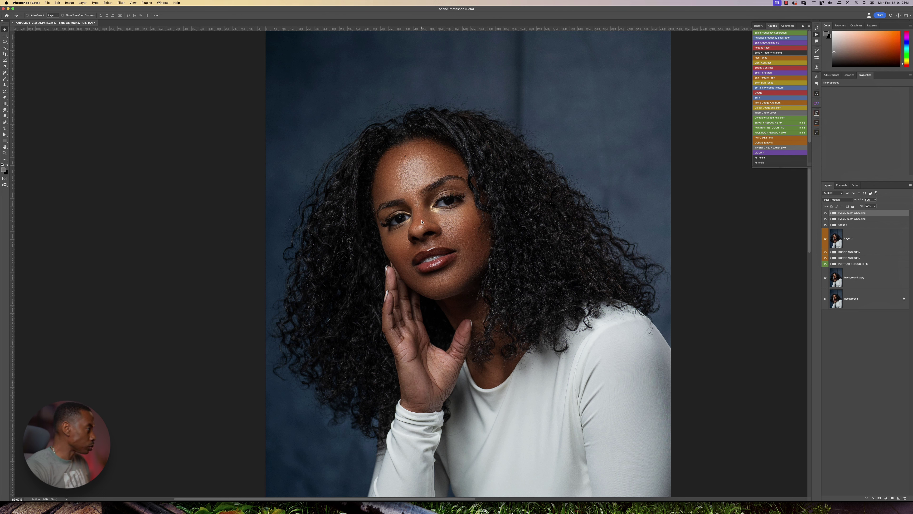
- Run the Dodge & Burn action, expand the new group and select the DODGE layer's mask for brushing
{"action": "scroll", "coordinate": [433, 225], "scroll_direction": "up", "scroll_amount": 3}
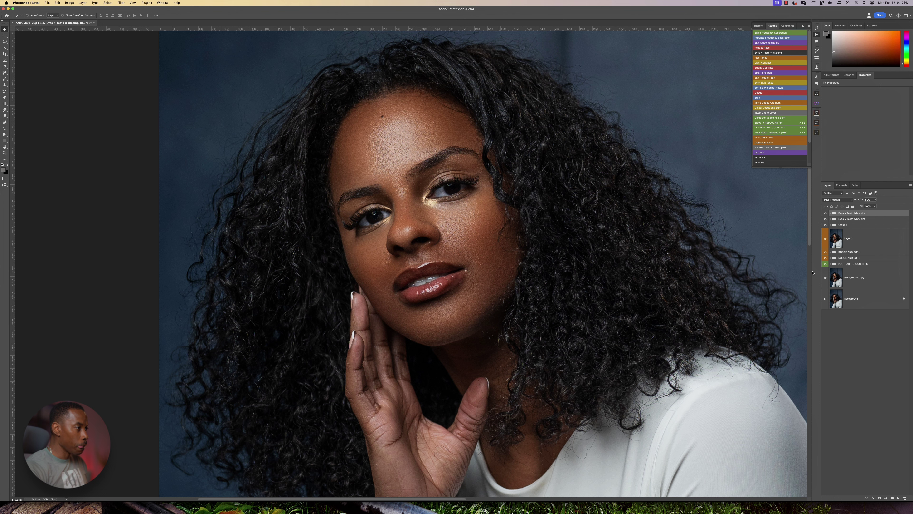
{"action": "left_click", "coordinate": [764, 143]}
{"action": "left_click", "coordinate": [831, 214]}
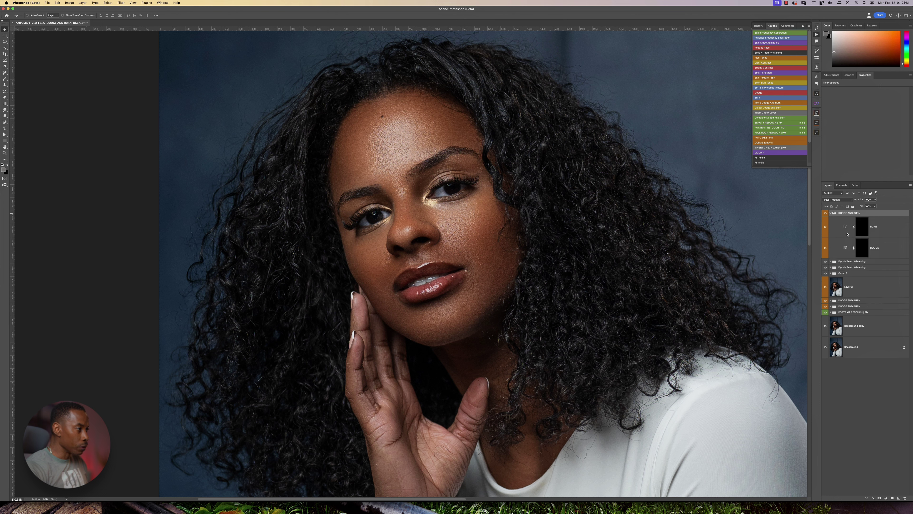
{"action": "left_click", "coordinate": [862, 248]}
{"action": "key", "text": "b"}
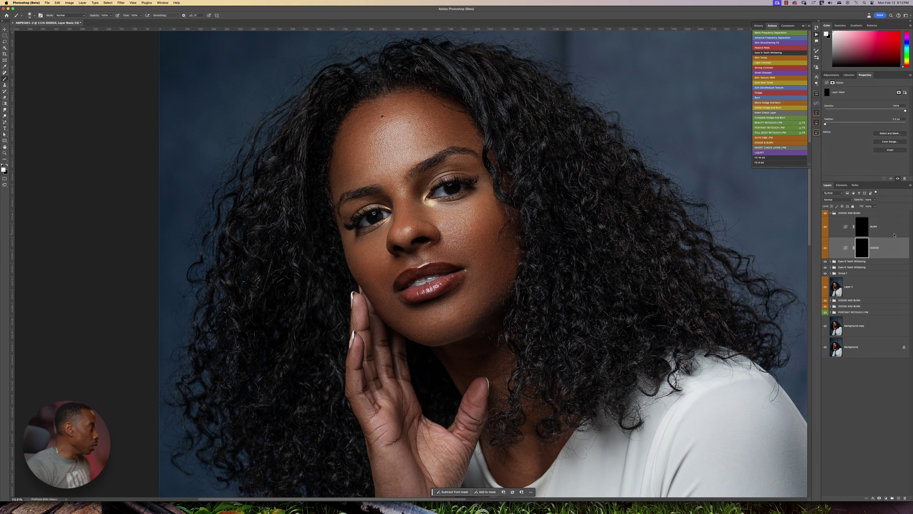
- Switch to the BURN layer's mask and brush softly along the forehead edge, outer cheek and jawline to darken them
{"action": "left_click", "coordinate": [894, 235]}
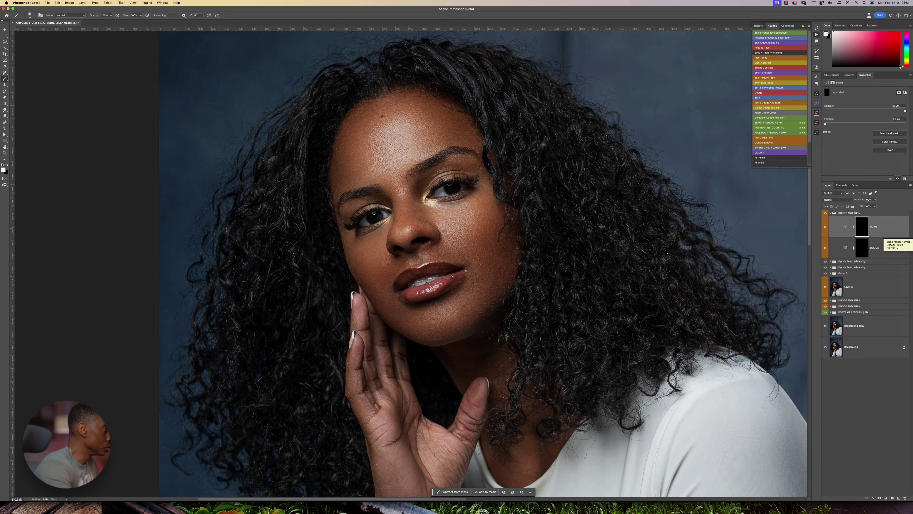
{"action": "left_click_drag", "start_coordinate": [477, 133], "coordinate": [494, 133]}
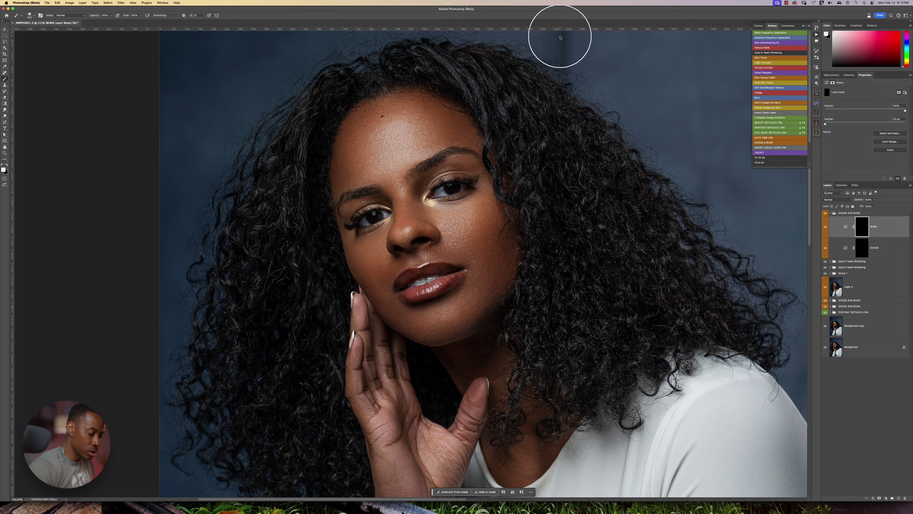
{"action": "key", "text": "shift+0"}
{"action": "key", "text": "shift+1"}
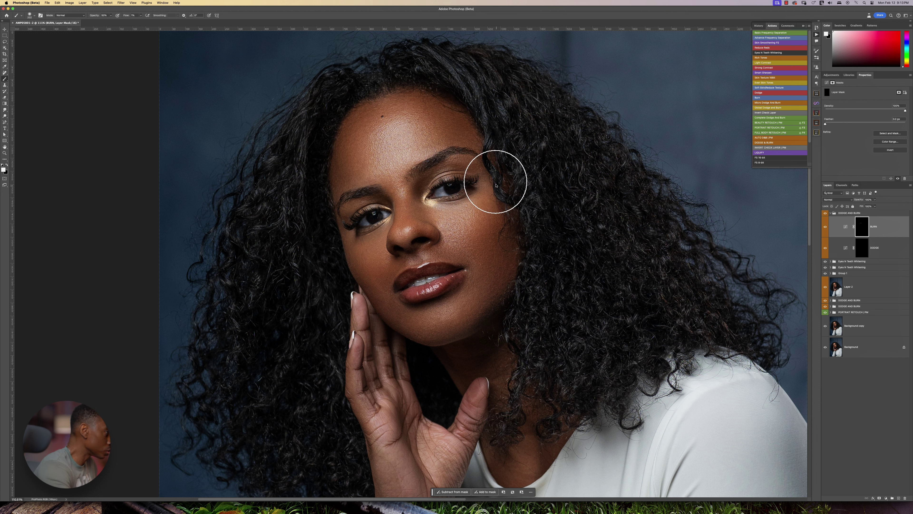
{"action": "mouse_move", "coordinate": [495, 290]}
{"action": "left_mouse_down"}
{"action": "mouse_move", "coordinate": [509, 280]}
{"action": "mouse_move", "coordinate": [489, 260]}
{"action": "left_mouse_up"}
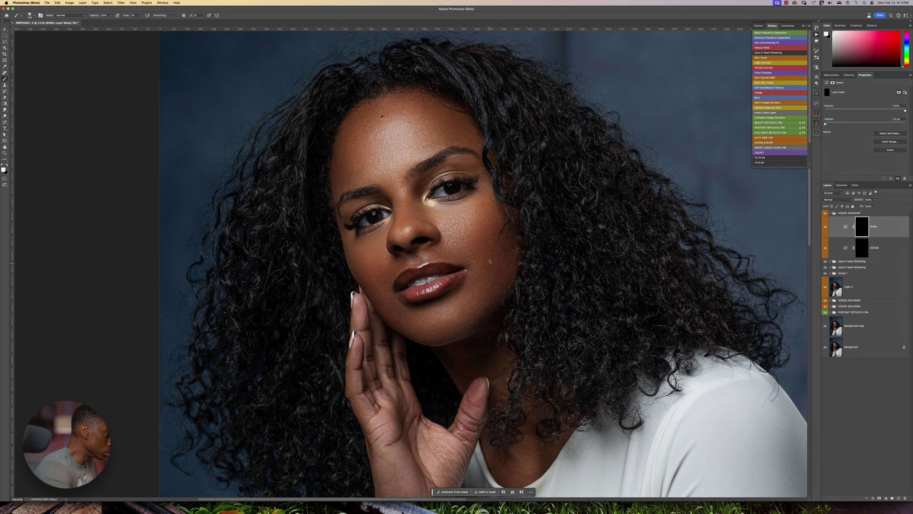
{"action": "left_click_drag", "start_coordinate": [410, 325], "coordinate": [370, 304]}
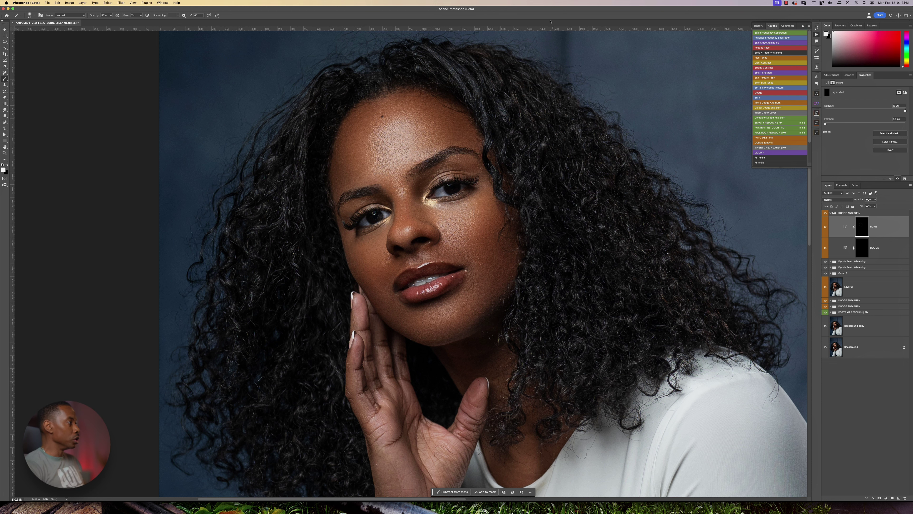
- Collapse the top DODGE AND BURN group and add a new empty layer above it
{"action": "scroll", "coordinate": [639, 181], "scroll_direction": "down", "scroll_amount": 1}
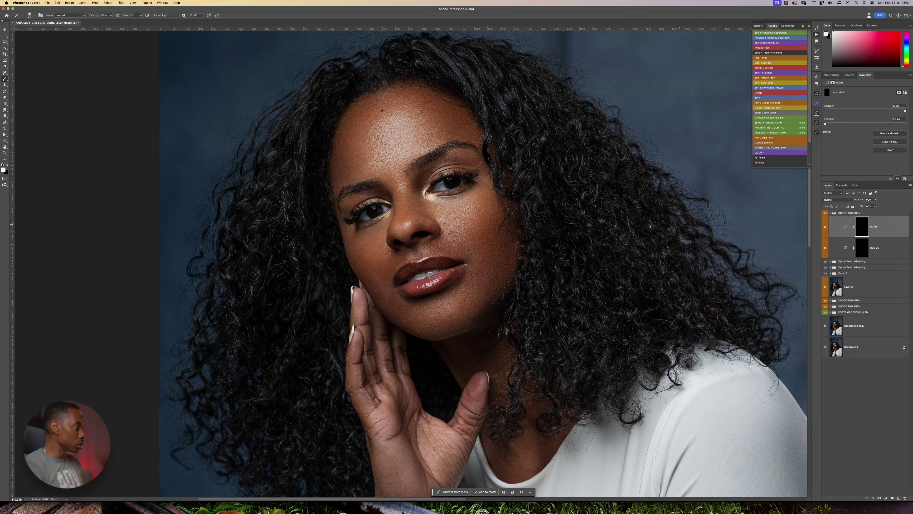
{"action": "scroll", "coordinate": [532, 226], "scroll_direction": "down", "scroll_amount": 3}
{"action": "scroll", "coordinate": [457, 249], "scroll_direction": "down", "scroll_amount": 1}
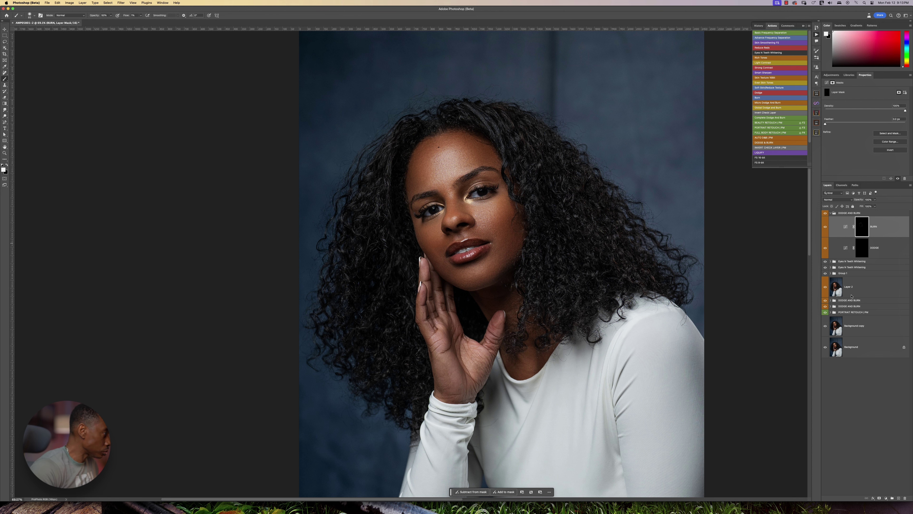
{"action": "scroll", "coordinate": [729, 269], "scroll_direction": "up", "scroll_amount": 2}
{"action": "scroll", "coordinate": [484, 268], "scroll_direction": "down", "scroll_amount": 2}
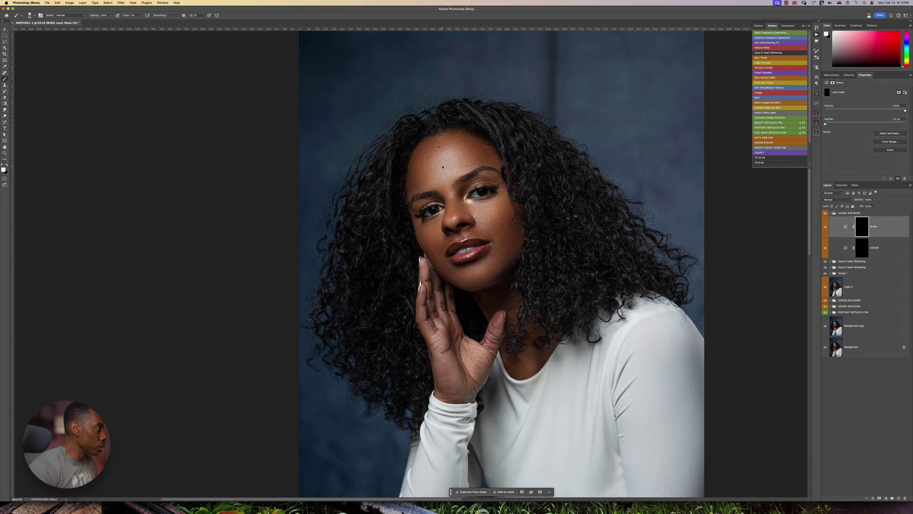
{"action": "left_click", "coordinate": [831, 213]}
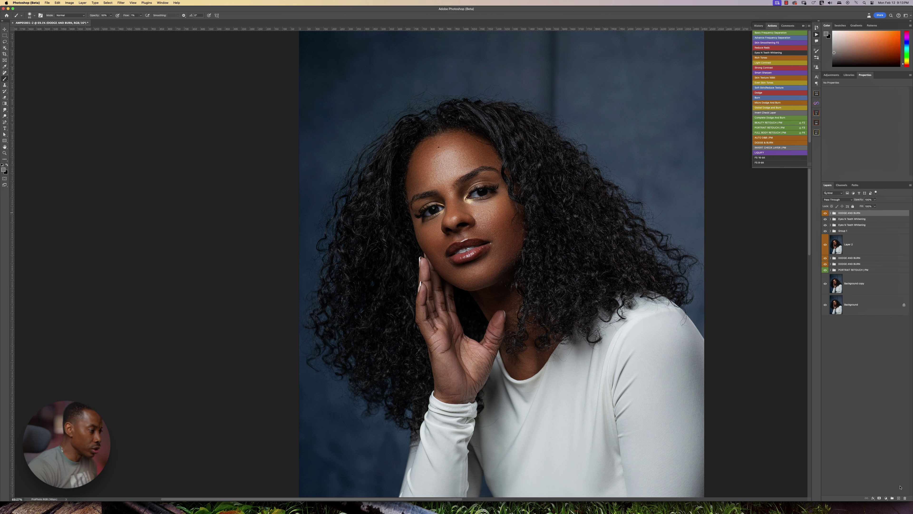
{"action": "left_click", "coordinate": [899, 498]}
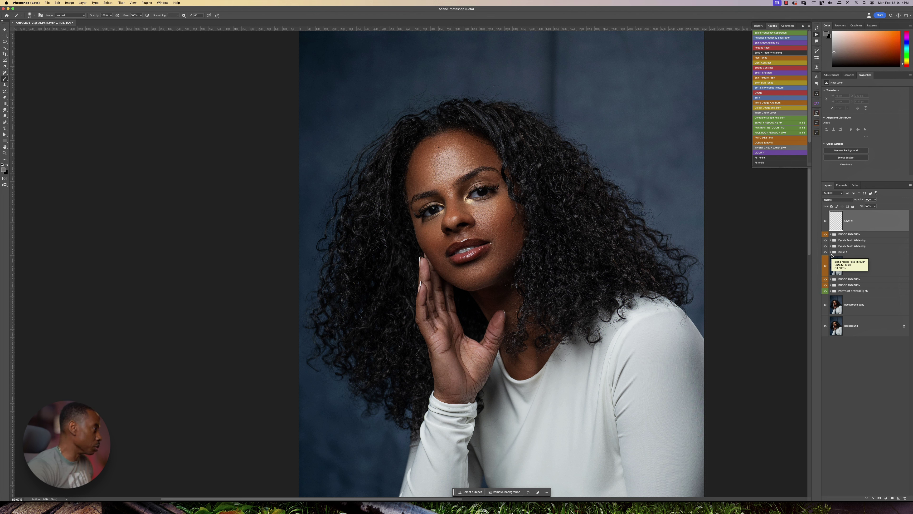
{"action": "mouse_move", "coordinate": [445, 168]}
{"action": "left_mouse_down"}
{"action": "mouse_move", "coordinate": [450, 193]}
{"action": "mouse_move", "coordinate": [446, 167]}
{"action": "left_mouse_up"}
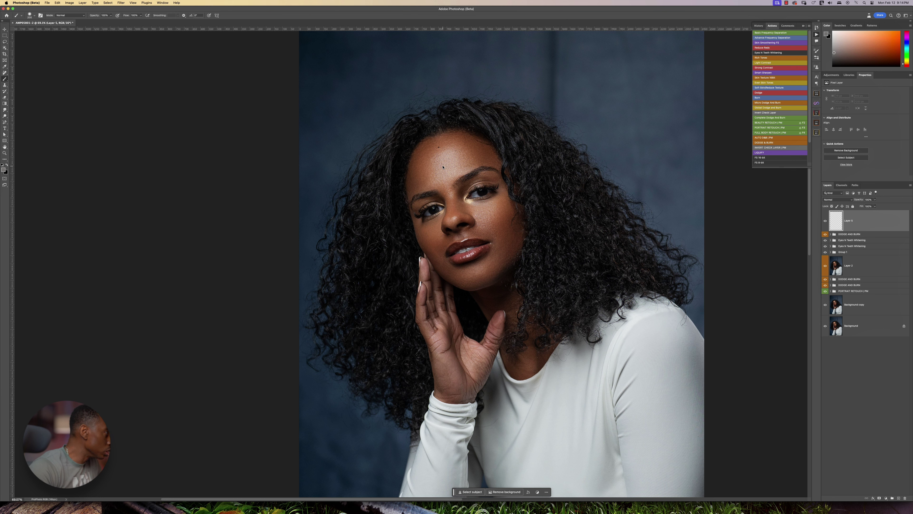
{"action": "left_click", "coordinate": [445, 166]}
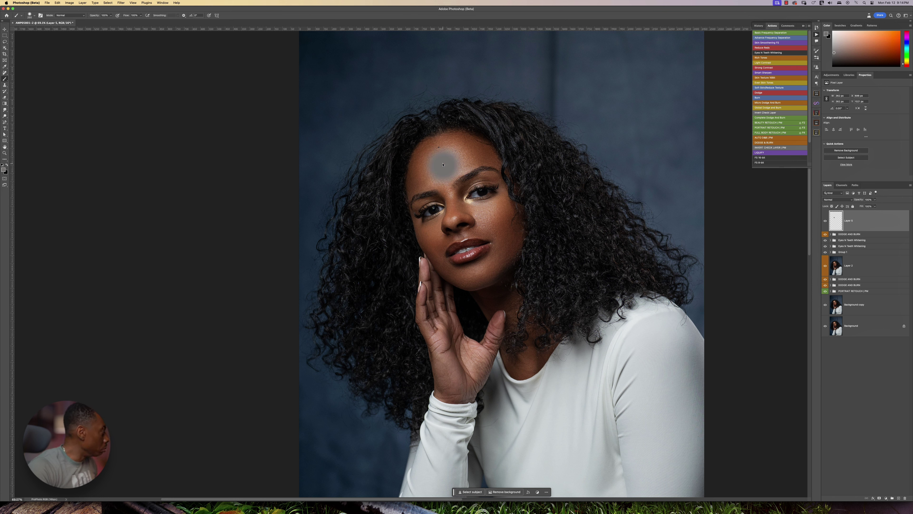
{"action": "key", "text": "super+z"}
- Set the foreground color to white and paint a soft white spot on the middle of the forehead
{"action": "key", "text": "d"}
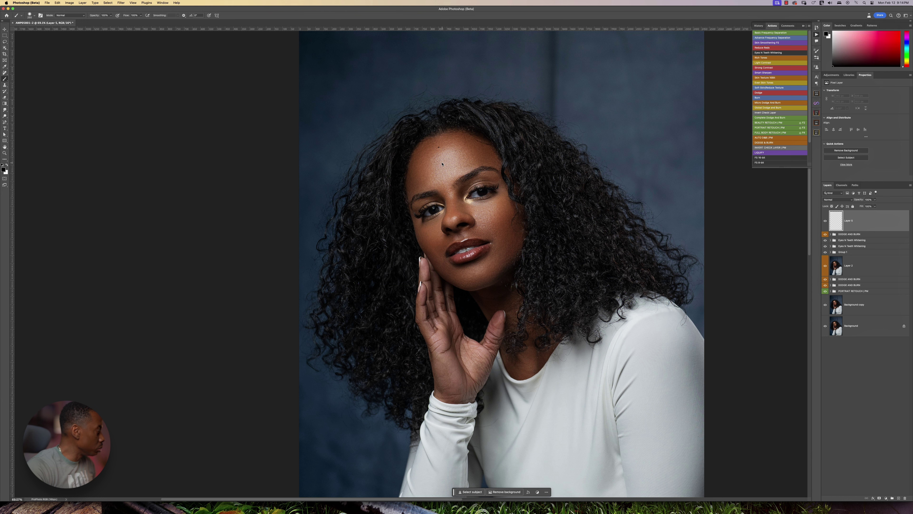
{"action": "key", "text": "x"}
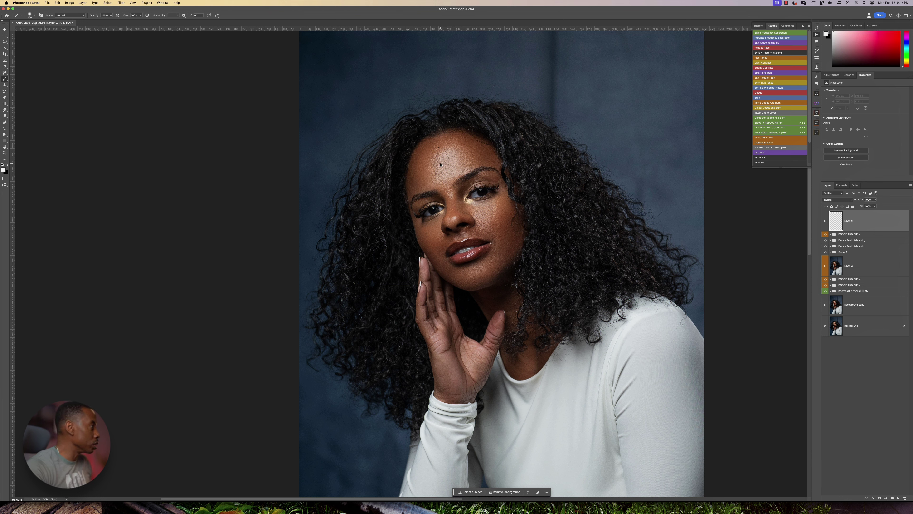
{"action": "left_click", "coordinate": [445, 166]}
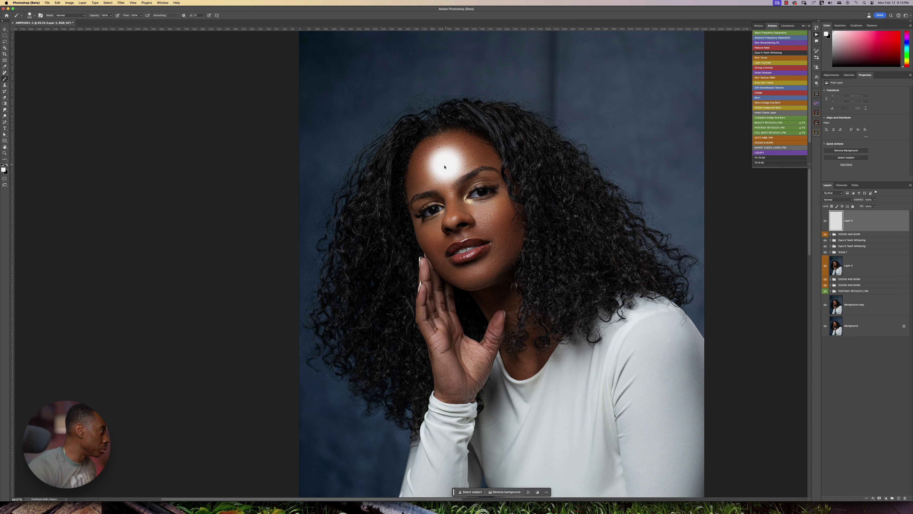
{"action": "left_click", "coordinate": [440, 172]}
{"action": "left_click", "coordinate": [448, 168]}
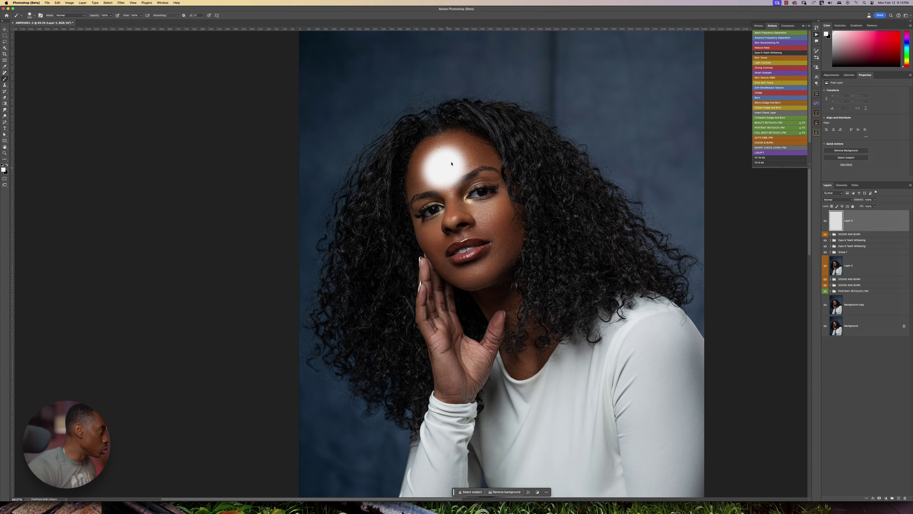
{"action": "left_click", "coordinate": [454, 161]}
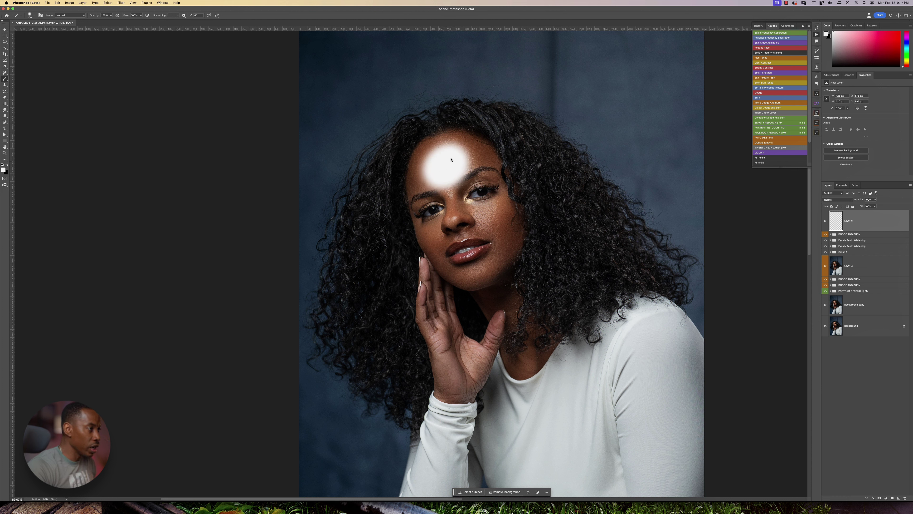
- Split the forehead layer's Blend If black slider for the underlying layer so the white blends only into the skin highlights
{"action": "double_click", "coordinate": [878, 221]}
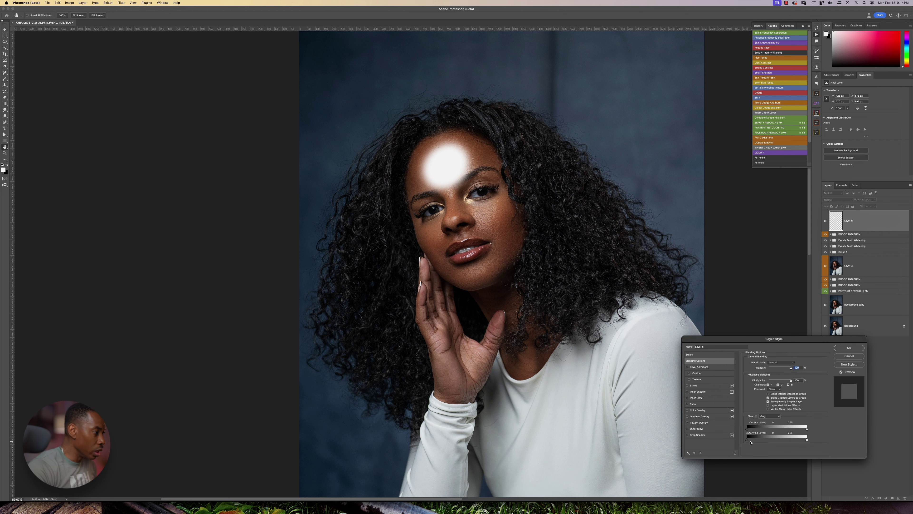
{"action": "left_click_drag", "start_coordinate": [748, 441], "coordinate": [788, 439]}
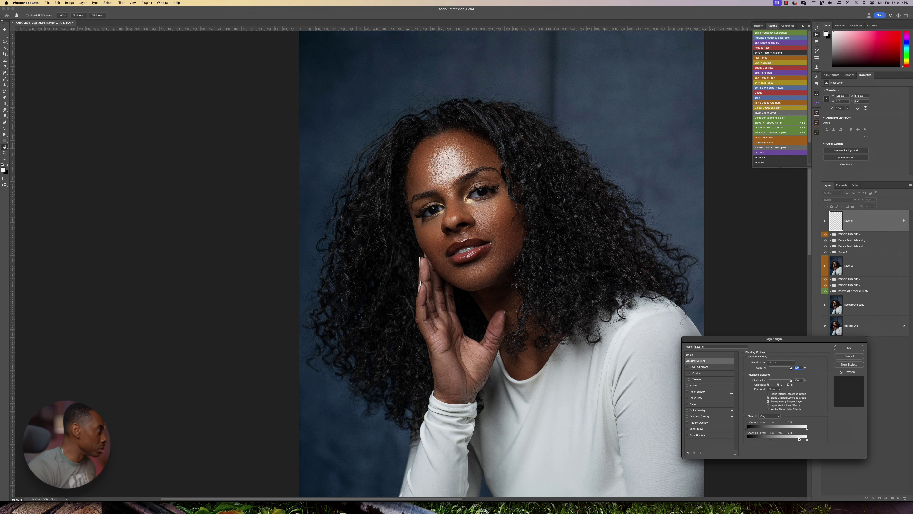
{"action": "left_click_drag", "start_coordinate": [807, 438], "coordinate": [808, 437]}
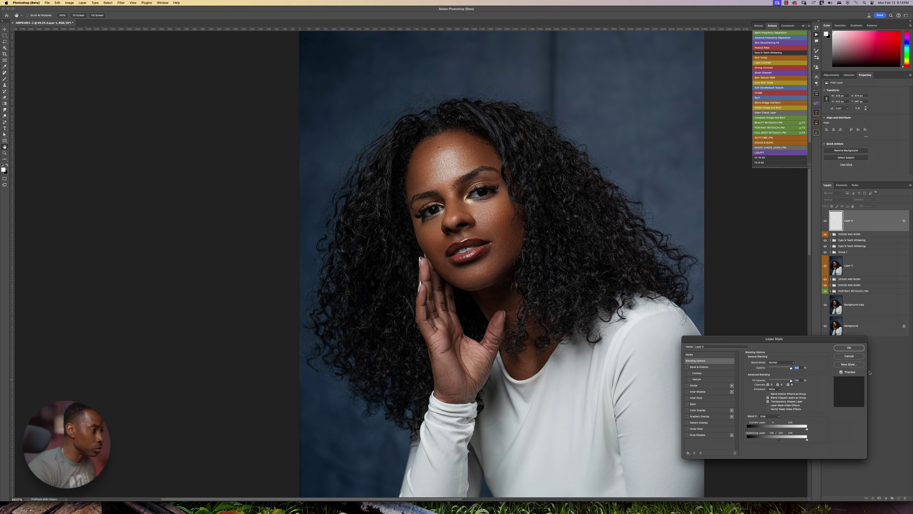
{"action": "left_click", "coordinate": [865, 350]}
- Set the forehead highlight layer's opacity to 70% and compare the portrait with that layer hidden and shown
{"action": "key", "text": "b"}
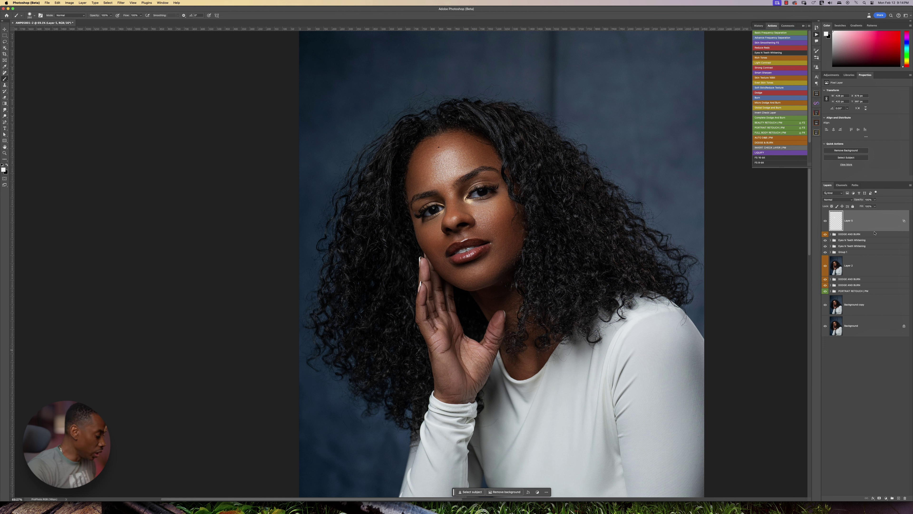
{"action": "key", "text": "v"}
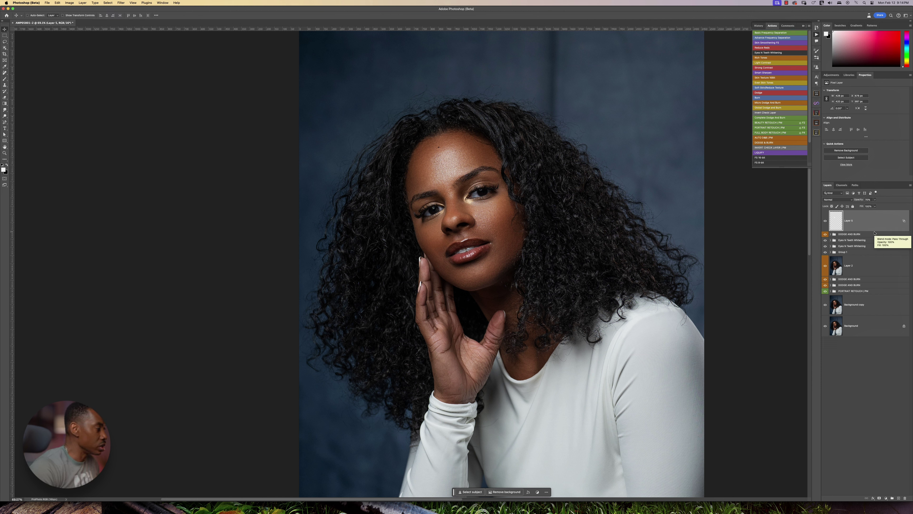
{"action": "key", "text": "7"}
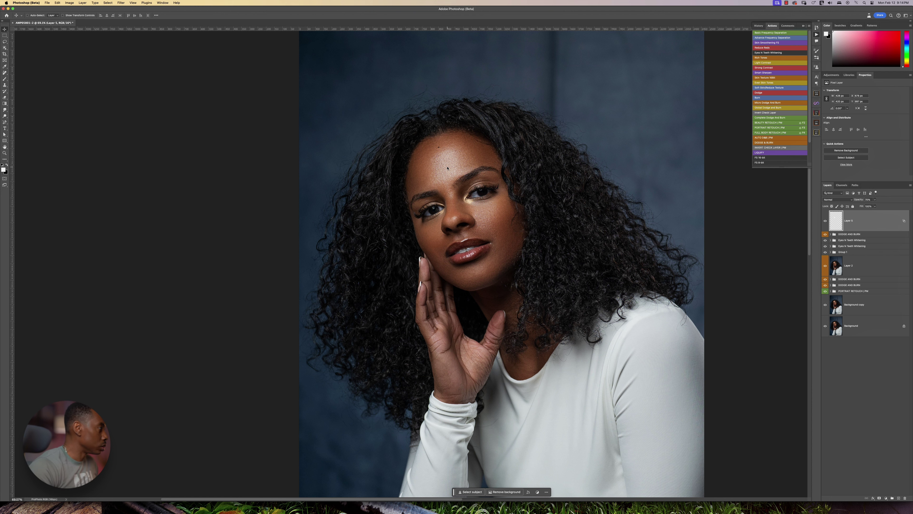
{"action": "scroll", "coordinate": [446, 167], "scroll_direction": "up", "scroll_amount": 3}
{"action": "left_click", "coordinate": [826, 221]}
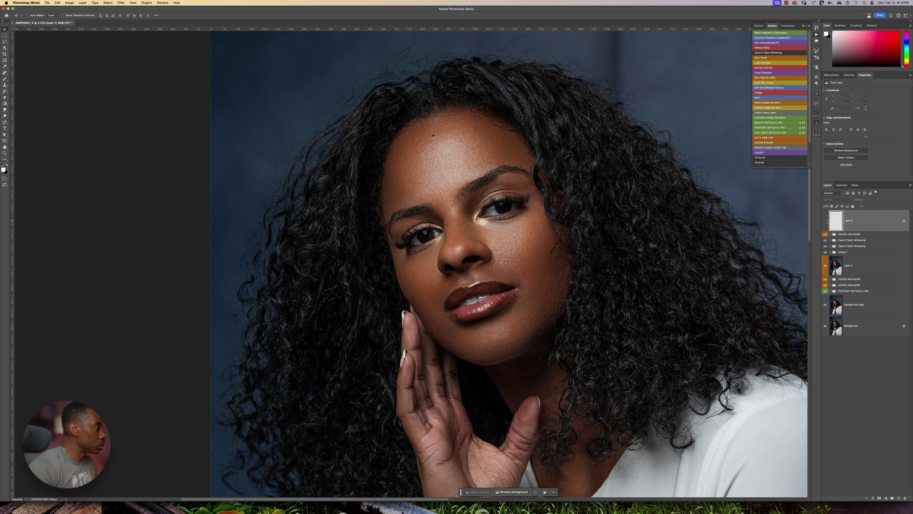
{"action": "left_click", "coordinate": [826, 221]}
{"action": "key", "text": "h"}
{"action": "left_click", "coordinate": [514, 198]}
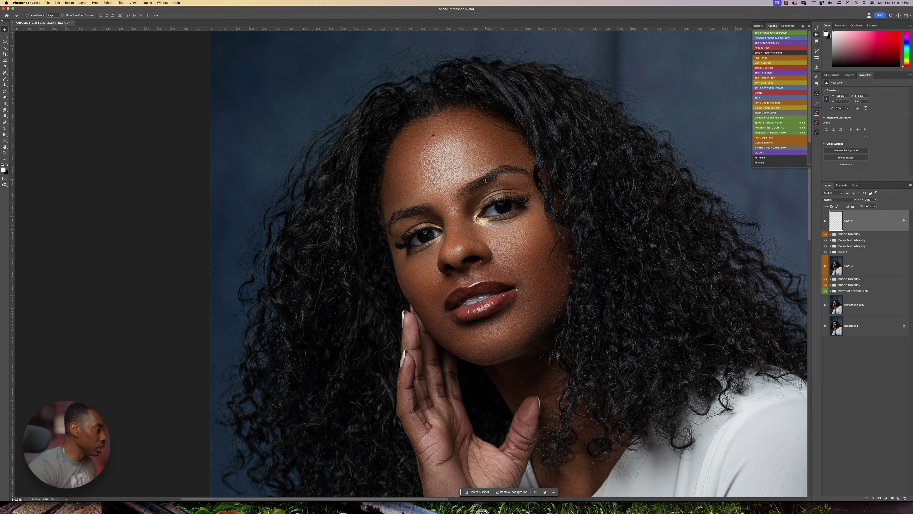
- Brush more white highlight onto the cheek and nose area on the same highlight layer
{"action": "key", "text": "b"}
{"action": "left_click_drag", "start_coordinate": [507, 250], "coordinate": [489, 254]}
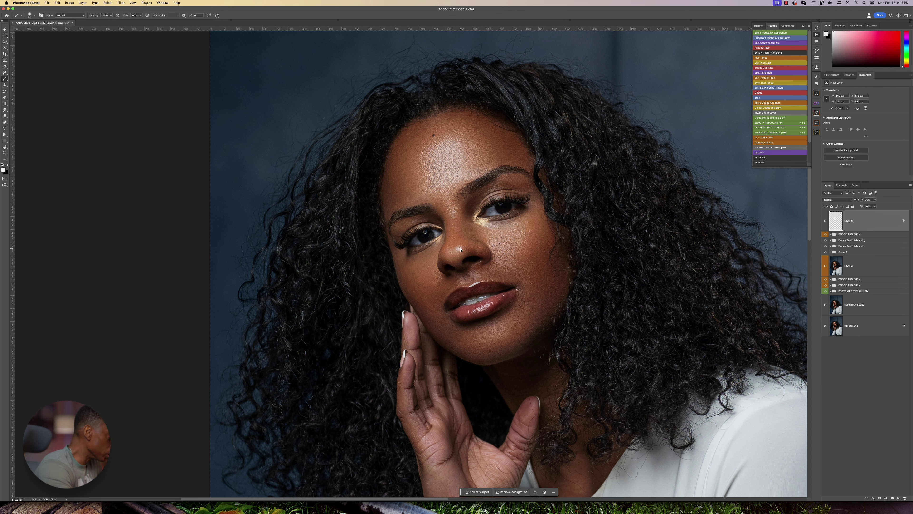
{"action": "scroll", "coordinate": [491, 260], "scroll_direction": "down", "scroll_amount": 5}
{"action": "scroll", "coordinate": [491, 260], "scroll_direction": "up", "scroll_amount": 5}
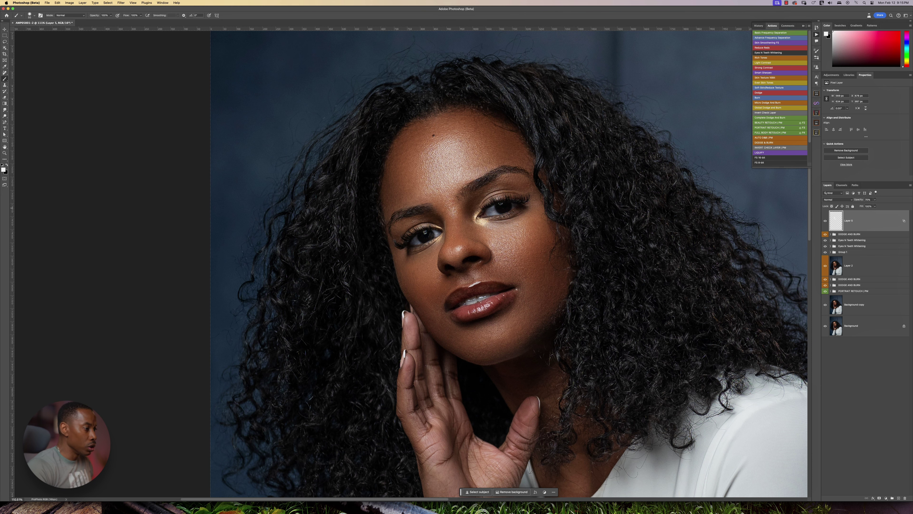
- Add another new layer and paint a soft white spot on the chin
{"action": "mouse_move", "coordinate": [873, 507]}
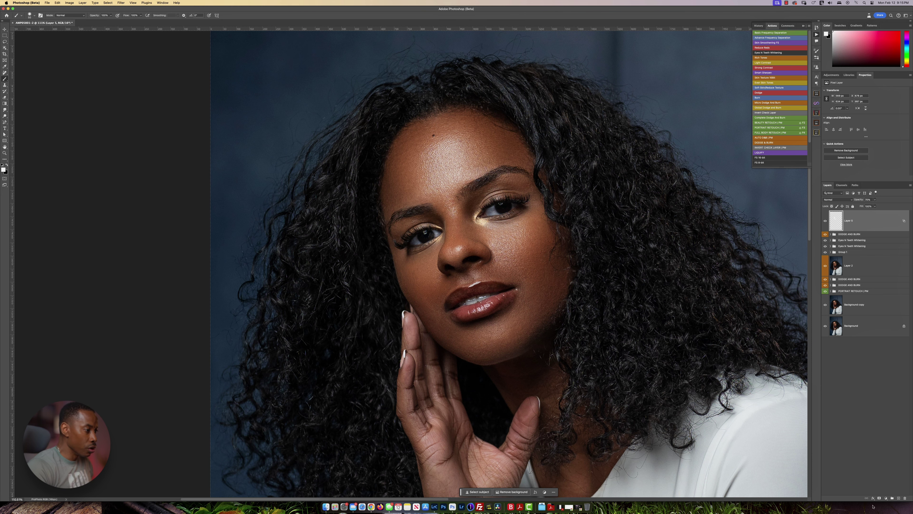
{"action": "left_click", "coordinate": [898, 498]}
{"action": "left_click_drag", "start_coordinate": [501, 334], "coordinate": [518, 323]}
{"action": "left_click", "coordinate": [499, 334]}
{"action": "left_click", "coordinate": [494, 336]}
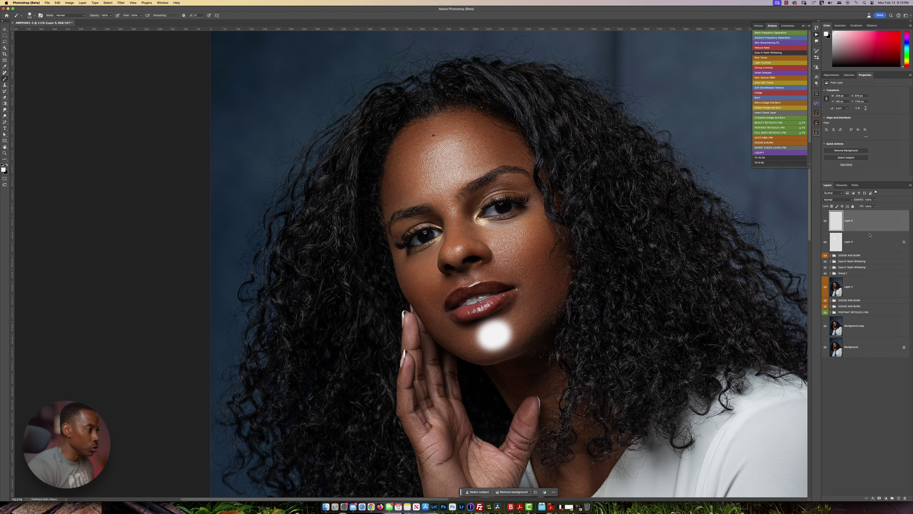
- Raise and split the chin layer's Blend If black slider for the underlying layer to keep only subtle skin highlights
{"action": "double_click", "coordinate": [874, 223]}
{"action": "left_click_drag", "start_coordinate": [747, 441], "coordinate": [770, 443]}
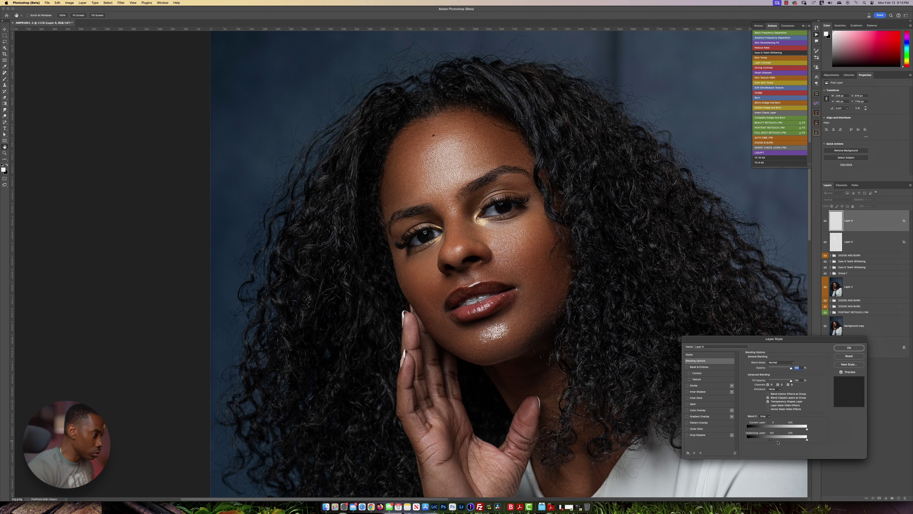
{"action": "left_click_drag", "start_coordinate": [771, 441], "coordinate": [781, 442]}
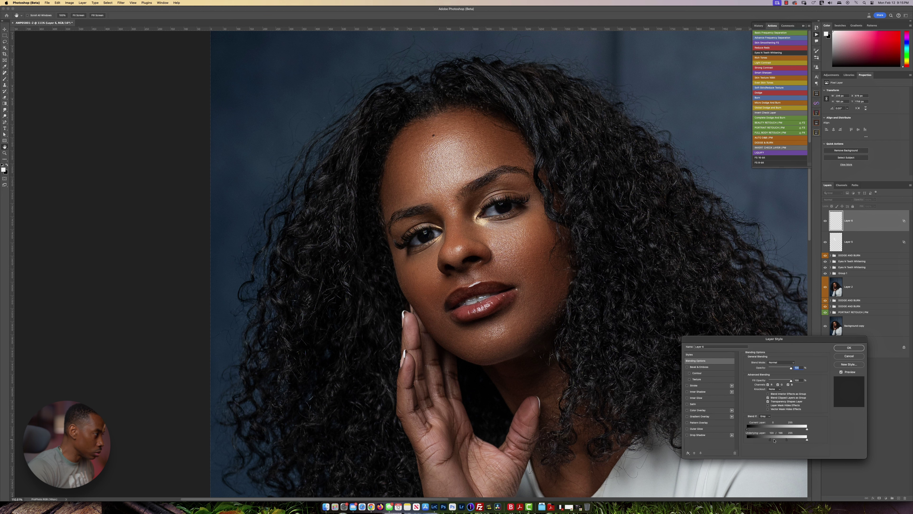
{"action": "left_click_drag", "start_coordinate": [769, 440], "coordinate": [768, 441]}
{"action": "left_click", "coordinate": [842, 347]}
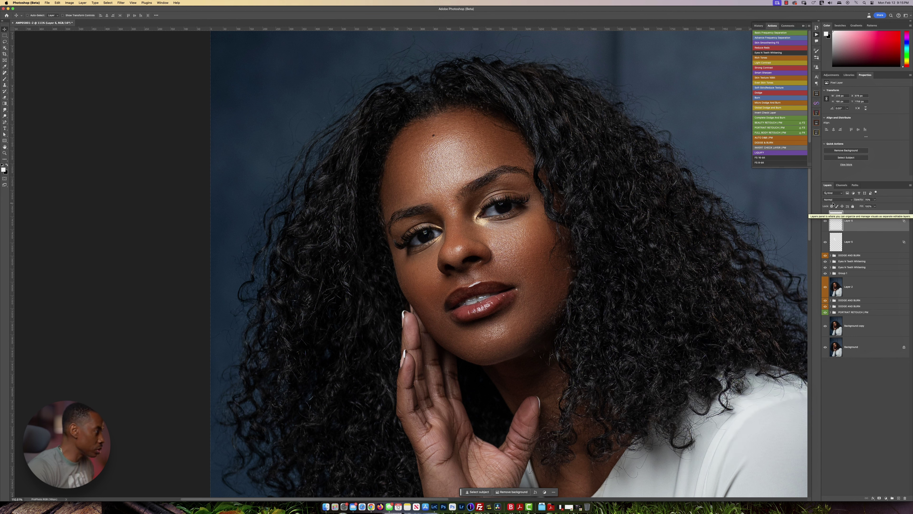
- Set the chin highlight layer's opacity to 60% and select both highlight layers together
{"action": "key", "text": "6"}
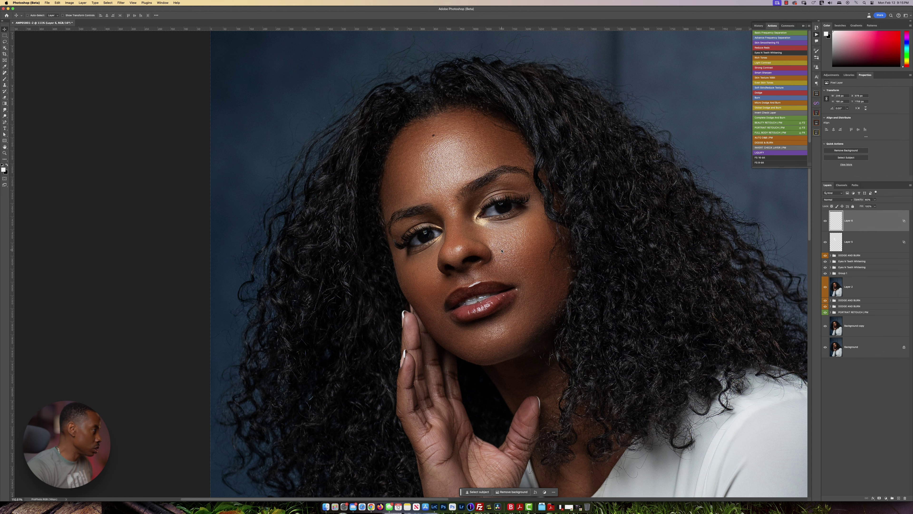
{"action": "scroll", "coordinate": [504, 249], "scroll_direction": "down", "scroll_amount": 6}
{"action": "scroll", "coordinate": [501, 251], "scroll_direction": "up", "scroll_amount": 2}
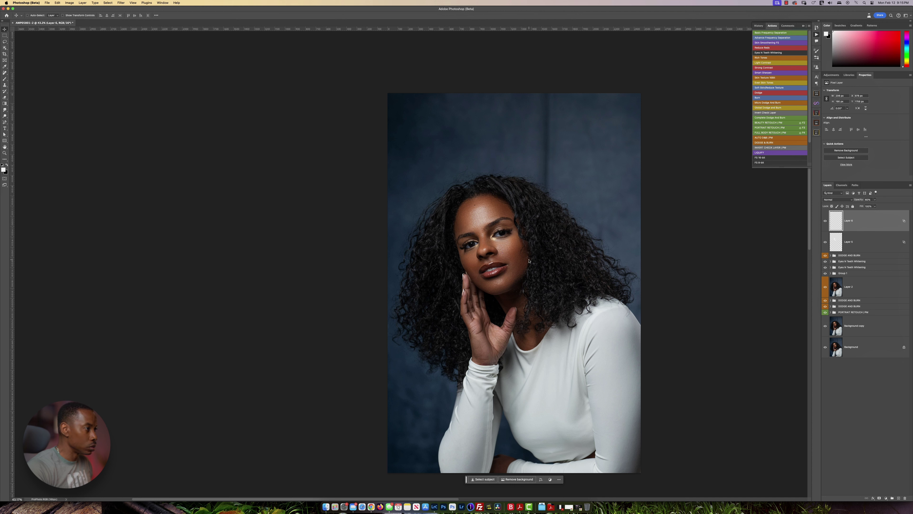
{"action": "left_click", "coordinate": [874, 241], "text": "shift"}
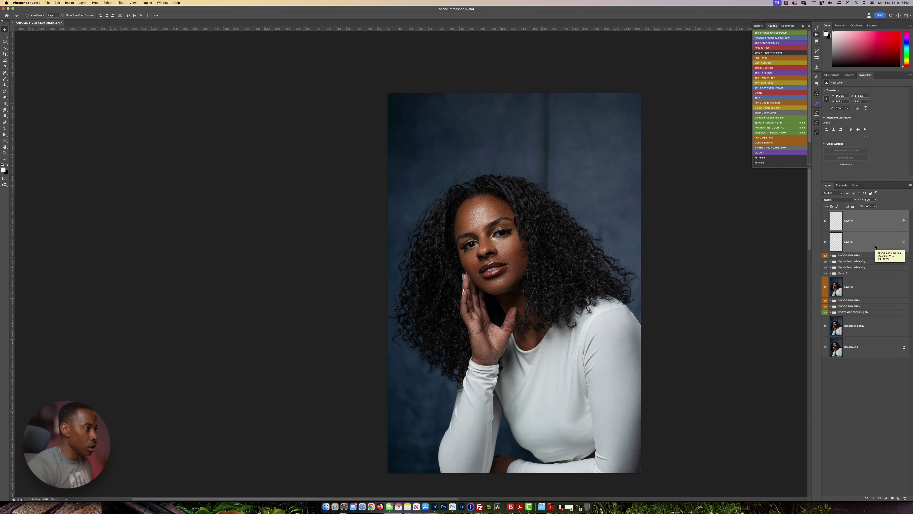
- Group the two selected highlight layers and expand the new group to show its contents
{"action": "left_click_drag", "start_coordinate": [872, 244], "coordinate": [893, 498]}
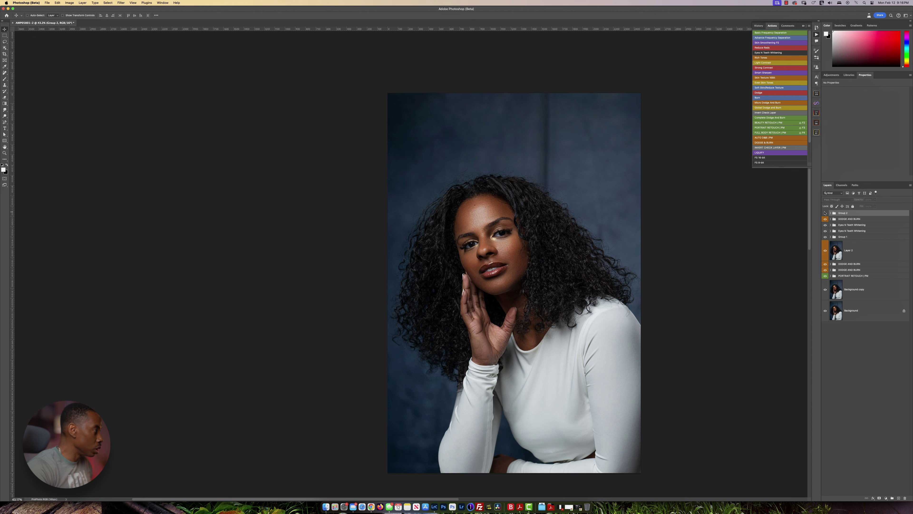
{"action": "scroll", "coordinate": [440, 260], "scroll_direction": "up", "scroll_amount": 3}
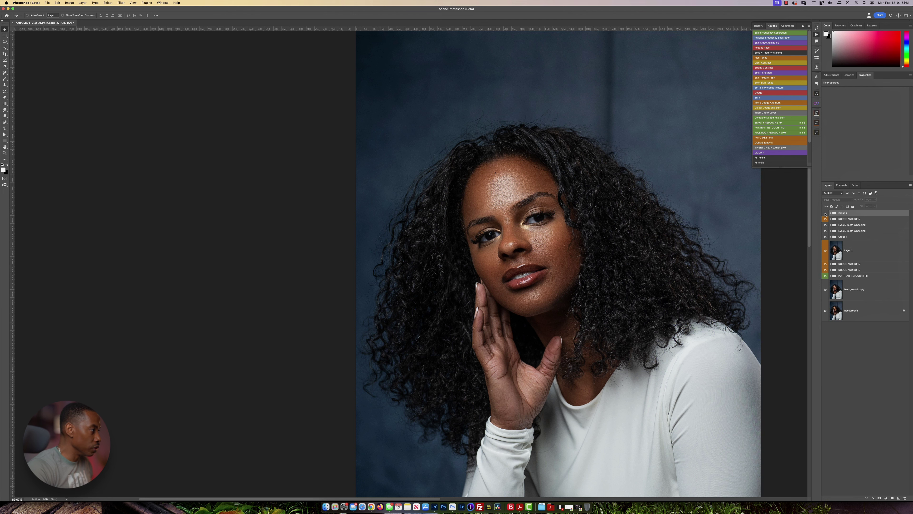
{"action": "scroll", "coordinate": [489, 287], "scroll_direction": "up", "scroll_amount": 3}
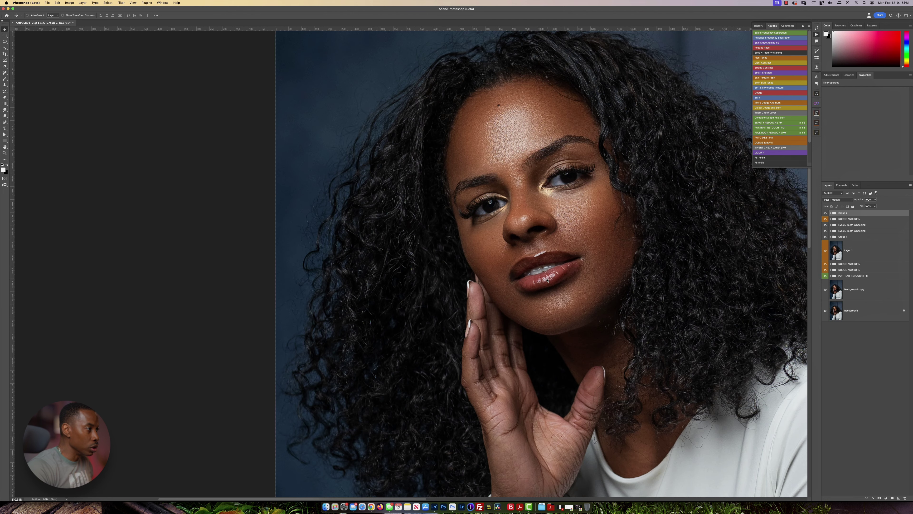
{"action": "left_click", "coordinate": [830, 213]}
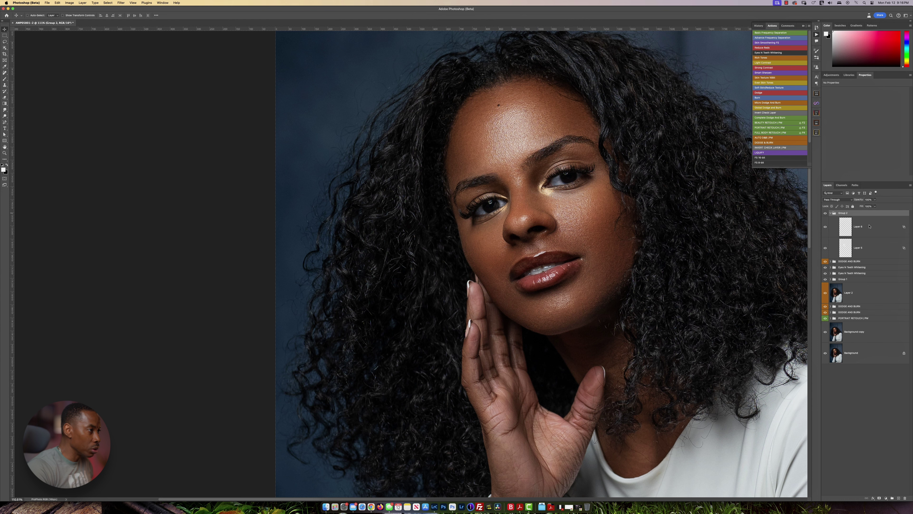
- Add a new layer above the others in the highlight group and paint small white shines on the lower lip
{"action": "left_click", "coordinate": [870, 227]}
{"action": "left_click", "coordinate": [898, 498]}
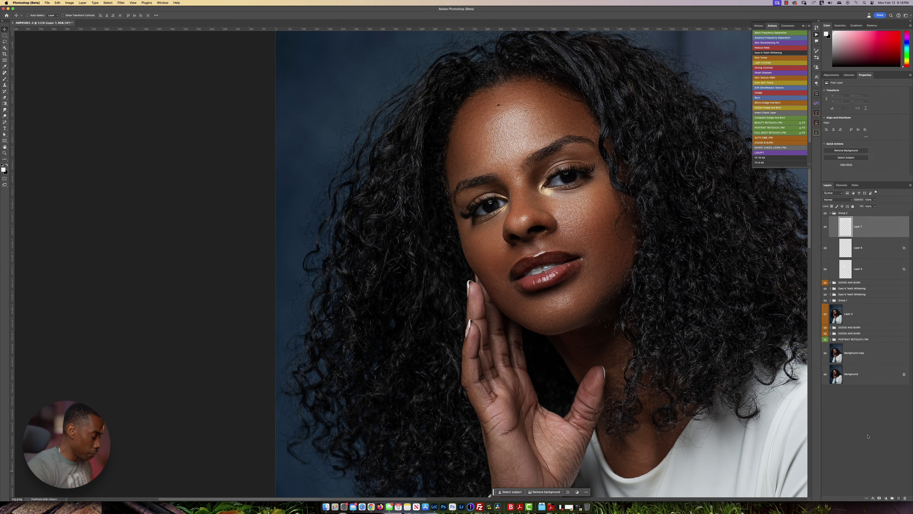
{"action": "key", "text": "b"}
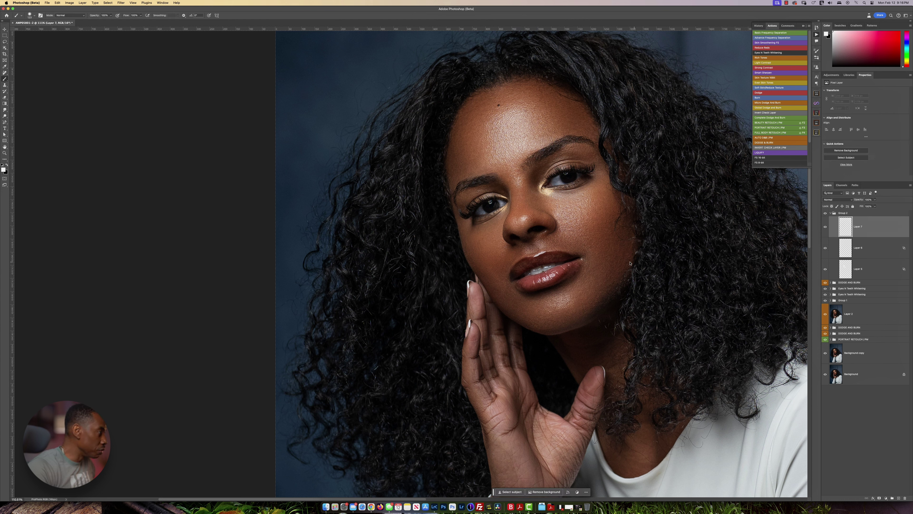
{"action": "scroll", "coordinate": [569, 274], "scroll_direction": "up", "scroll_amount": 3}
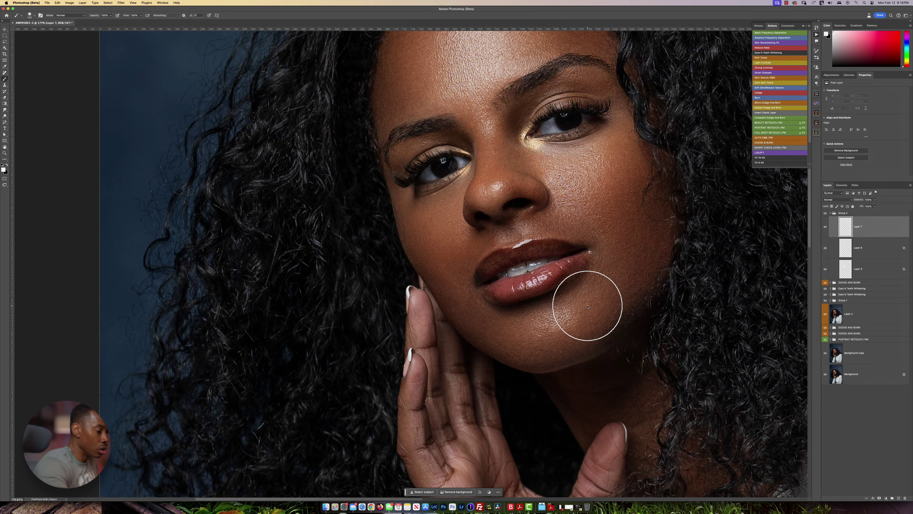
{"action": "left_click_drag", "start_coordinate": [547, 284], "coordinate": [528, 284]}
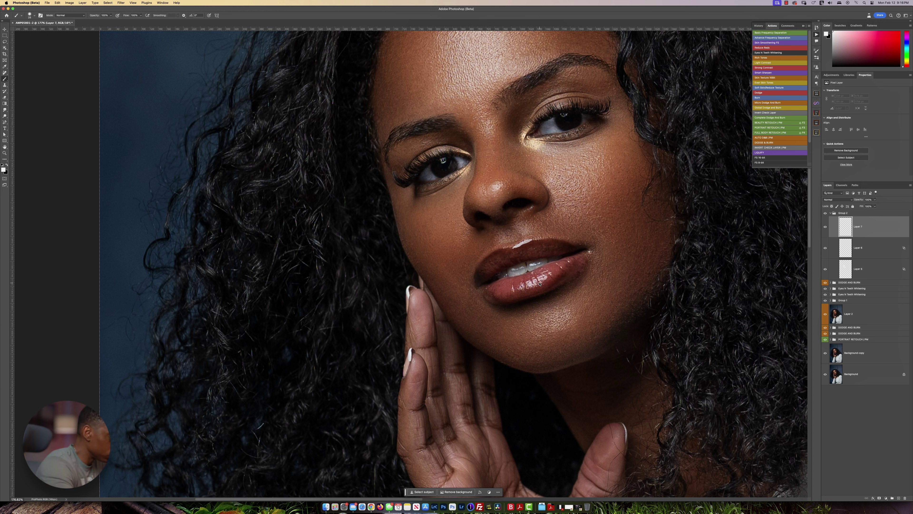
{"action": "mouse_move", "coordinate": [547, 276]}
{"action": "left_mouse_down"}
{"action": "mouse_move", "coordinate": [526, 286]}
{"action": "mouse_move", "coordinate": [552, 275]}
{"action": "mouse_move", "coordinate": [533, 280]}
{"action": "left_mouse_up"}
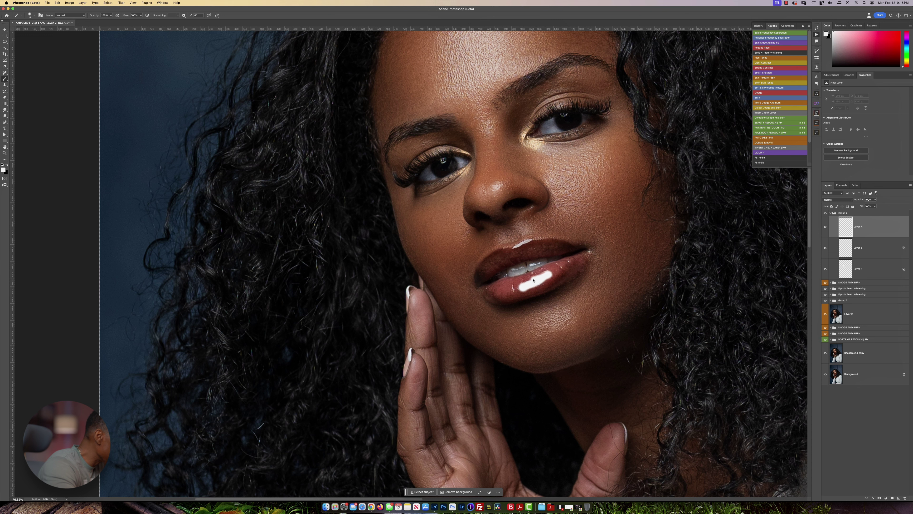
{"action": "left_click", "coordinate": [515, 289]}
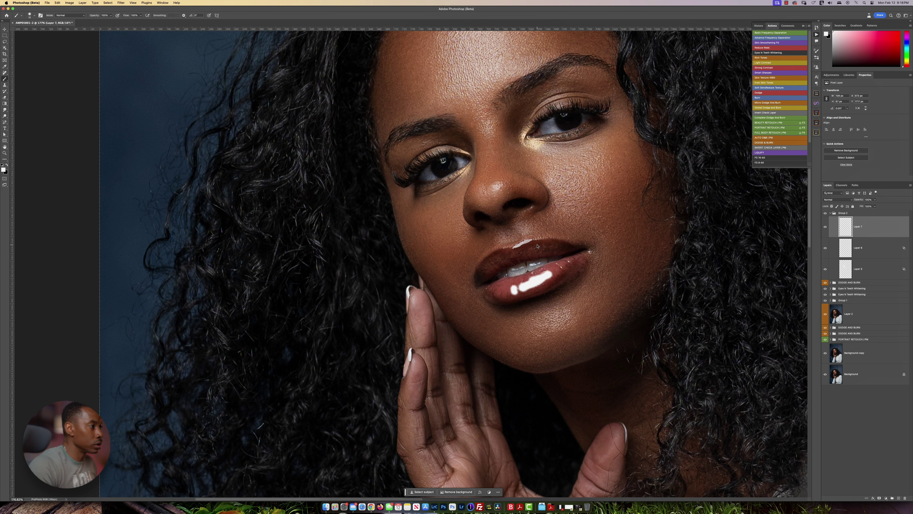
- Raise and split the lip layer's Blend If black slider for the underlying layer so the white blends into the lip's natural highlights
{"action": "double_click", "coordinate": [878, 232]}
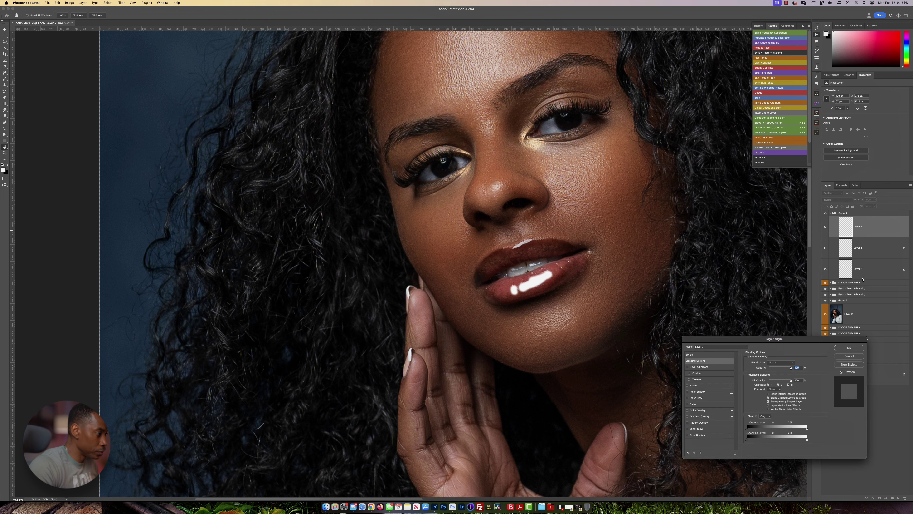
{"action": "left_click_drag", "start_coordinate": [748, 440], "coordinate": [774, 439]}
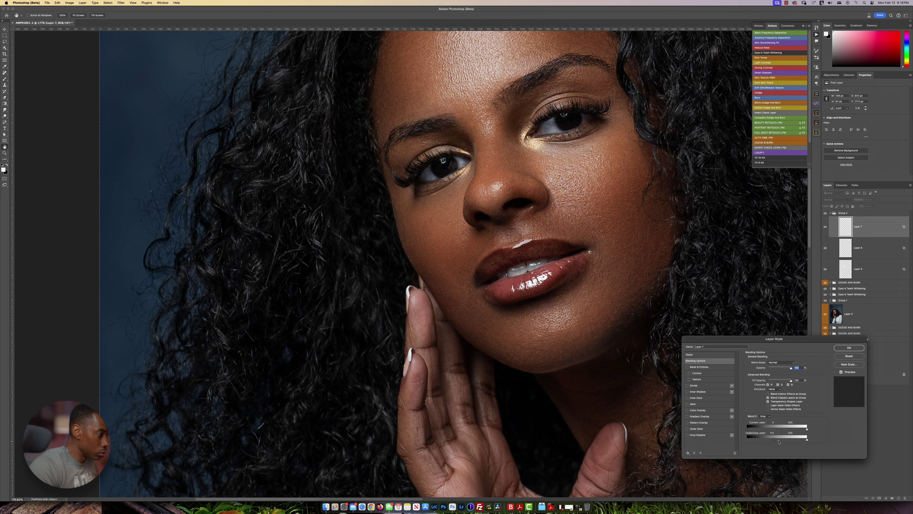
{"action": "left_click_drag", "start_coordinate": [774, 440], "coordinate": [801, 442]}
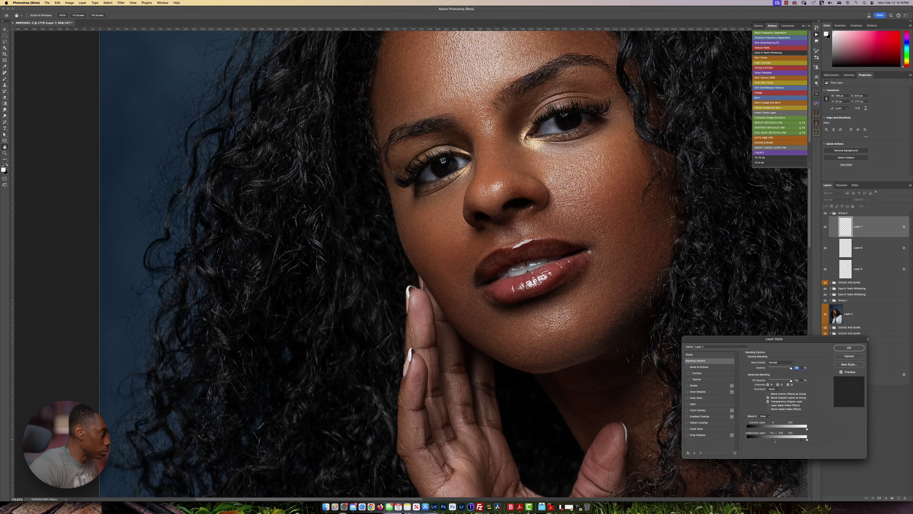
{"action": "left_click", "coordinate": [849, 347]}
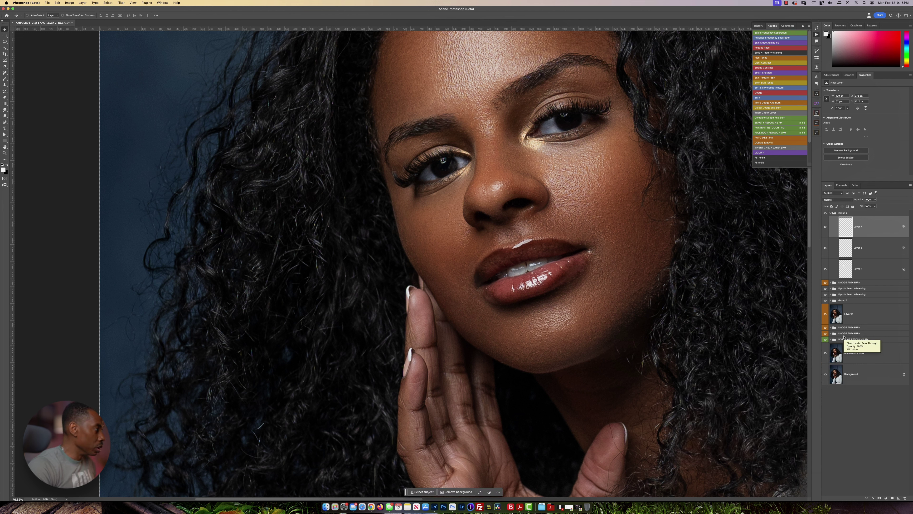
- Set the lip highlight layer's opacity to 80% and dab a small white catchlight into the pupil of one eye
{"action": "key", "text": "8"}
{"action": "key", "text": "b"}
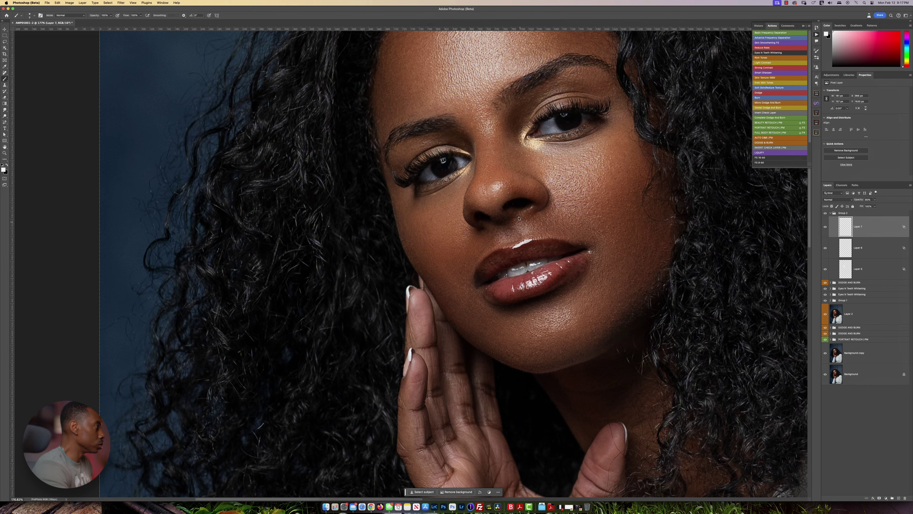
{"action": "scroll", "coordinate": [520, 223], "scroll_direction": "up", "scroll_amount": 4}
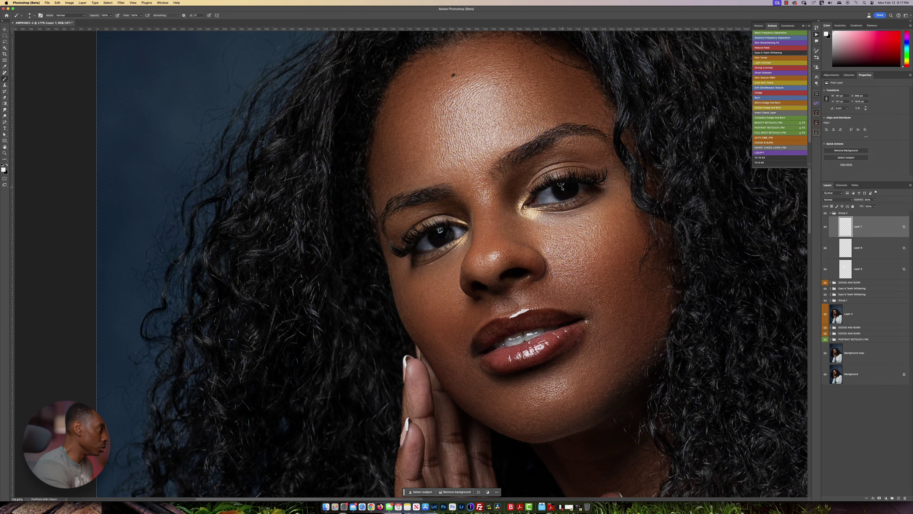
{"action": "left_click", "coordinate": [440, 230]}
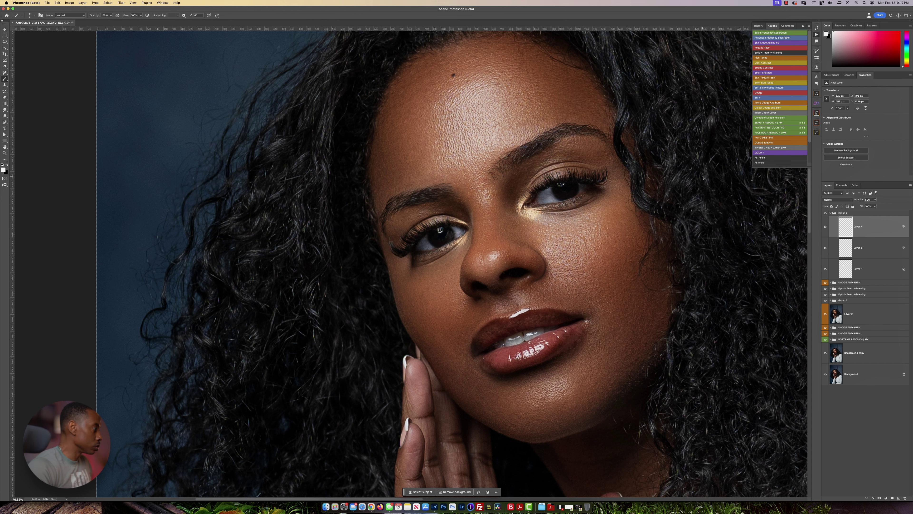
- Compare the face with and without the lip and eye highlight layer by toggling its visibility
{"action": "scroll", "coordinate": [638, 266], "scroll_direction": "down", "scroll_amount": 5}
{"action": "left_click_drag", "start_coordinate": [637, 265], "coordinate": [553, 239]}
{"action": "scroll", "coordinate": [553, 239], "scroll_direction": "up", "scroll_amount": 3}
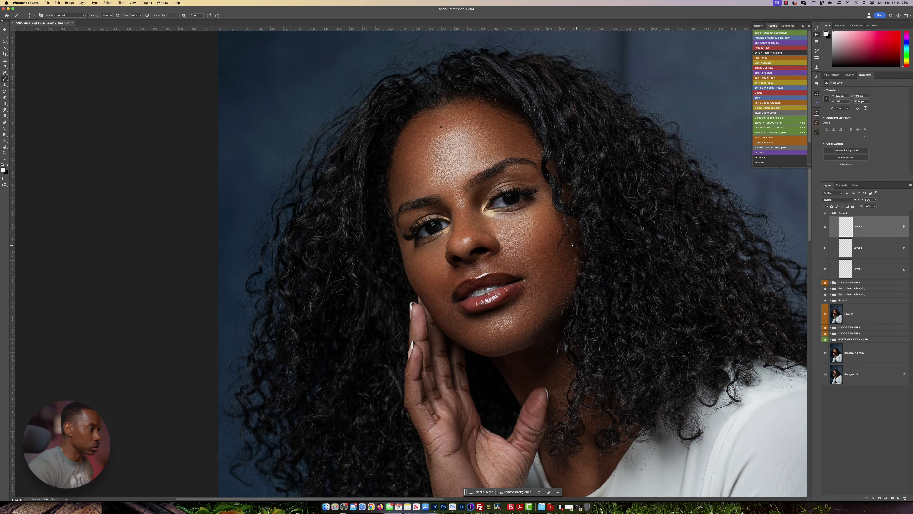
{"action": "left_click", "coordinate": [826, 226]}
{"action": "left_click", "coordinate": [825, 226]}
{"action": "left_click", "coordinate": [826, 226]}
{"action": "left_click", "coordinate": [826, 226]}
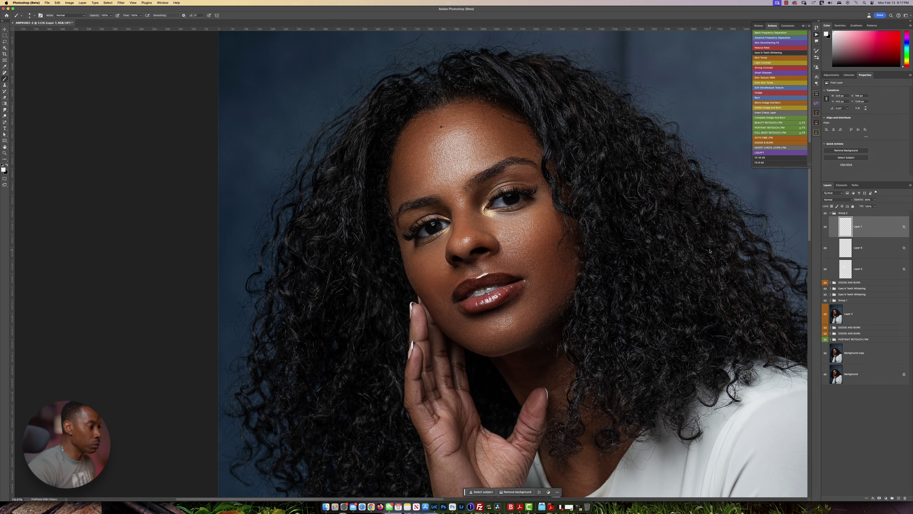
- Add another new layer at the top of the highlight group and paint a soft white spot on the hair above the forehead
{"action": "left_click", "coordinate": [899, 498]}
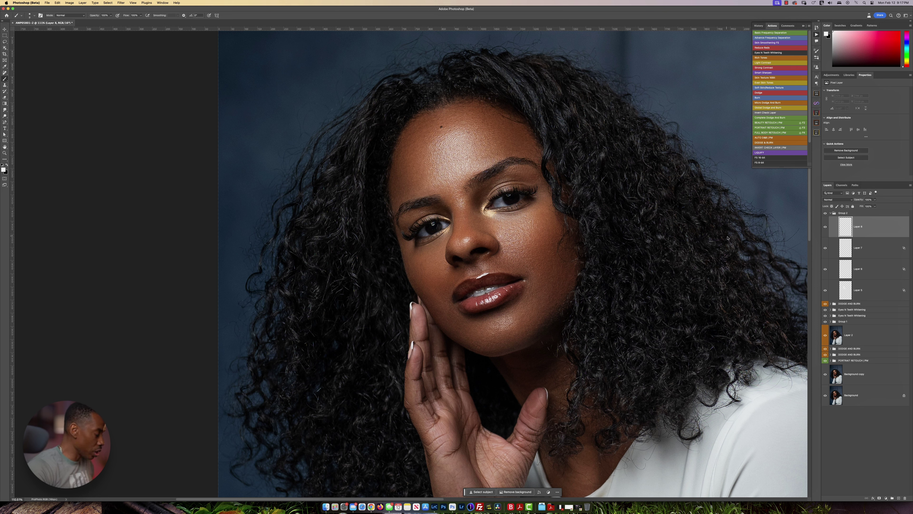
{"action": "mouse_move", "coordinate": [639, 168]}
{"action": "left_mouse_down"}
{"action": "mouse_move", "coordinate": [628, 165]}
{"action": "mouse_move", "coordinate": [634, 170]}
{"action": "left_mouse_up"}
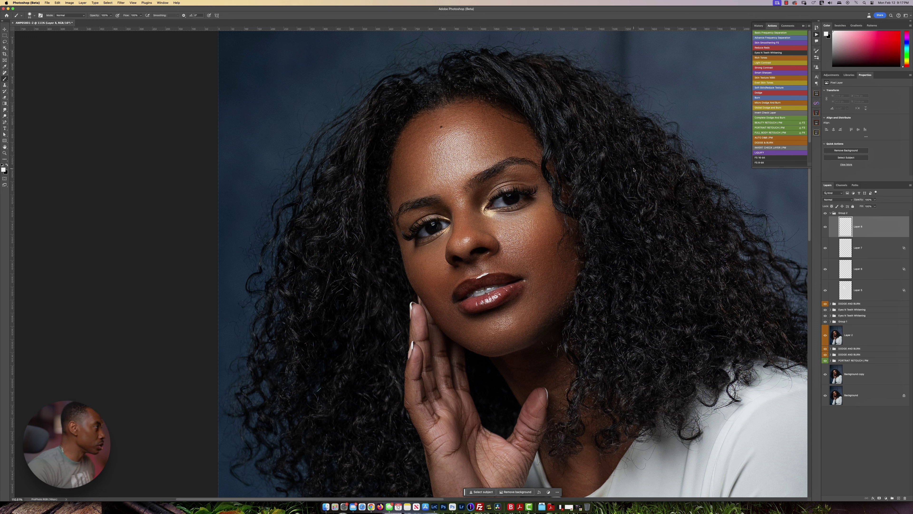
{"action": "mouse_move", "coordinate": [545, 96]}
{"action": "left_mouse_down"}
{"action": "mouse_move", "coordinate": [549, 115]}
{"action": "mouse_move", "coordinate": [548, 89]}
{"action": "mouse_move", "coordinate": [541, 97]}
{"action": "left_mouse_up"}
- Raise and split the hair layer's Blend If black slider for the underlying layer to restrict the white to the brighter strands
{"action": "double_click", "coordinate": [878, 227]}
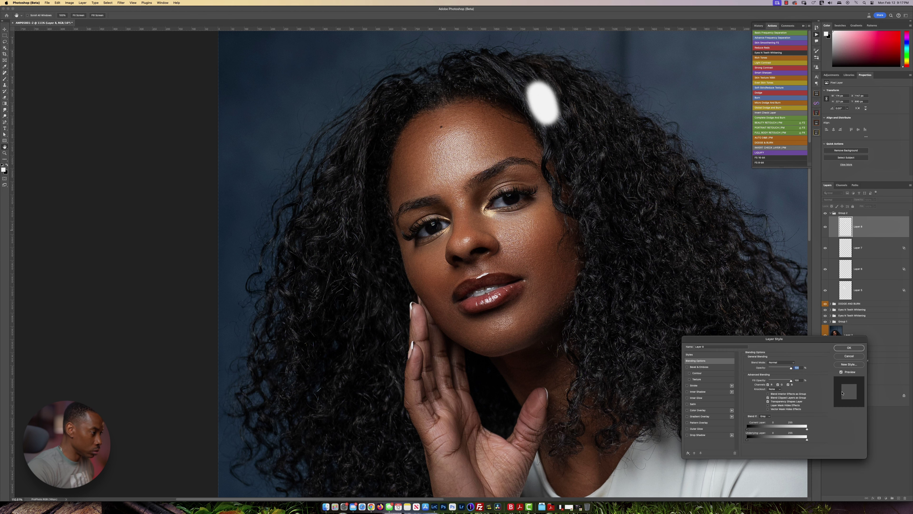
{"action": "left_click_drag", "start_coordinate": [748, 439], "coordinate": [766, 441]}
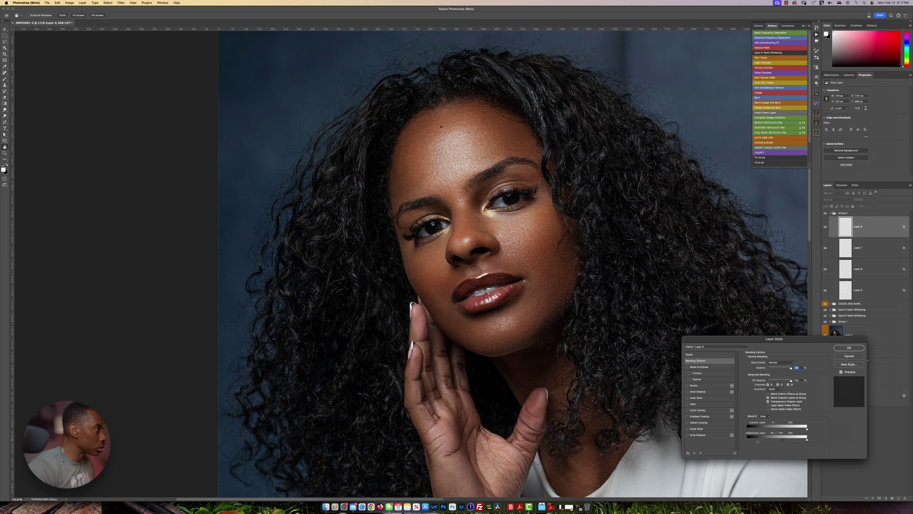
{"action": "left_click_drag", "start_coordinate": [756, 441], "coordinate": [775, 441]}
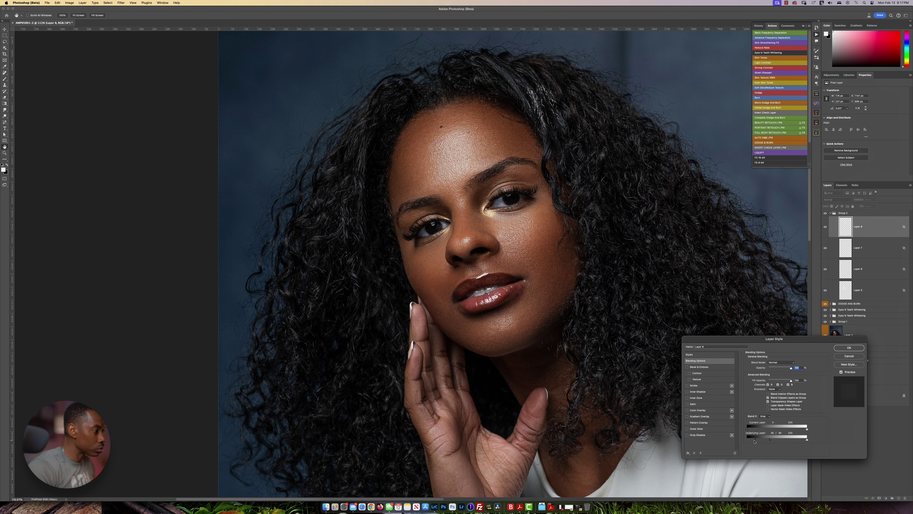
{"action": "left_click_drag", "start_coordinate": [755, 441], "coordinate": [756, 441]}
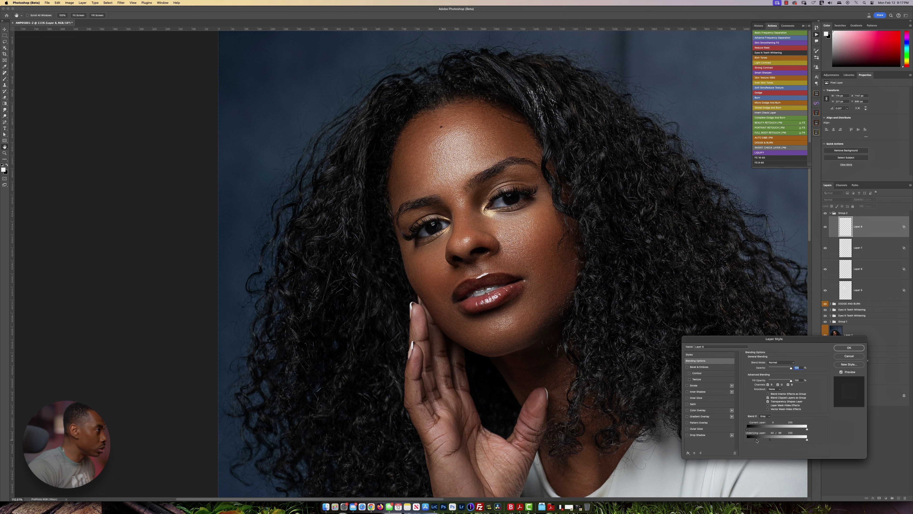
{"action": "left_click", "coordinate": [849, 348]}
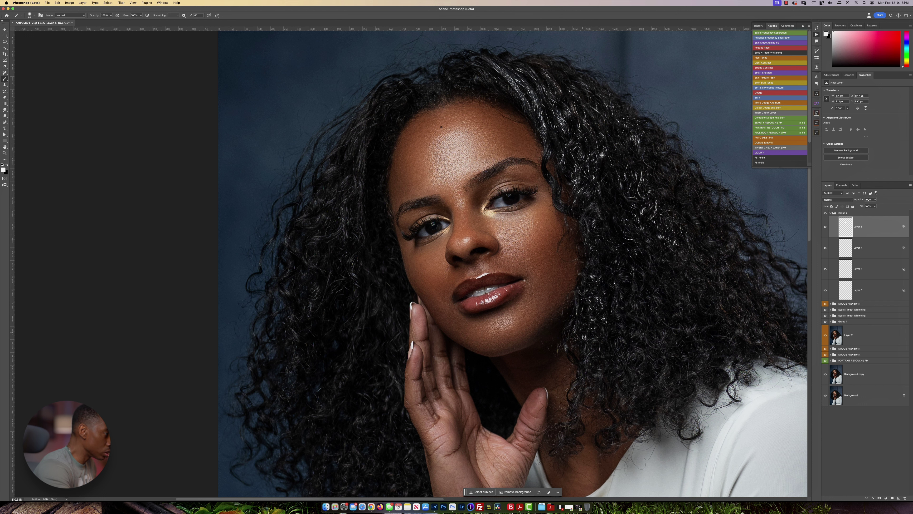
- Brush white highlights over the curls on both sides of the face on the hair layer
{"action": "mouse_move", "coordinate": [680, 360]}
{"action": "left_mouse_down"}
{"action": "mouse_move", "coordinate": [727, 299]}
{"action": "mouse_move", "coordinate": [755, 340]}
{"action": "mouse_move", "coordinate": [687, 267]}
{"action": "mouse_move", "coordinate": [683, 300]}
{"action": "mouse_move", "coordinate": [717, 256]}
{"action": "mouse_move", "coordinate": [616, 129]}
{"action": "left_mouse_up"}
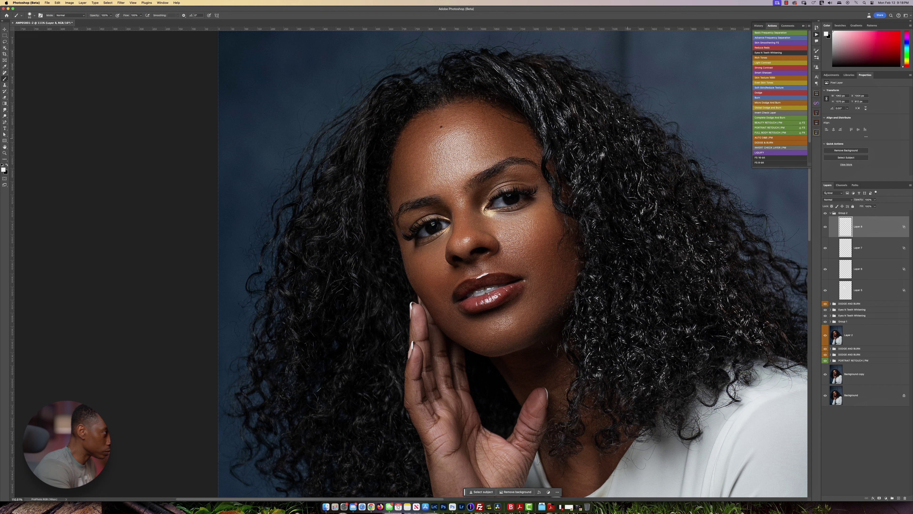
{"action": "mouse_move", "coordinate": [347, 220]}
{"action": "left_mouse_down"}
{"action": "mouse_move", "coordinate": [342, 232]}
{"action": "mouse_move", "coordinate": [345, 157]}
{"action": "left_mouse_up"}
{"action": "left_click_drag", "start_coordinate": [361, 123], "coordinate": [323, 215]}
{"action": "mouse_move", "coordinate": [299, 248]}
{"action": "left_mouse_down"}
{"action": "mouse_move", "coordinate": [289, 293]}
{"action": "mouse_move", "coordinate": [309, 299]}
{"action": "left_mouse_up"}
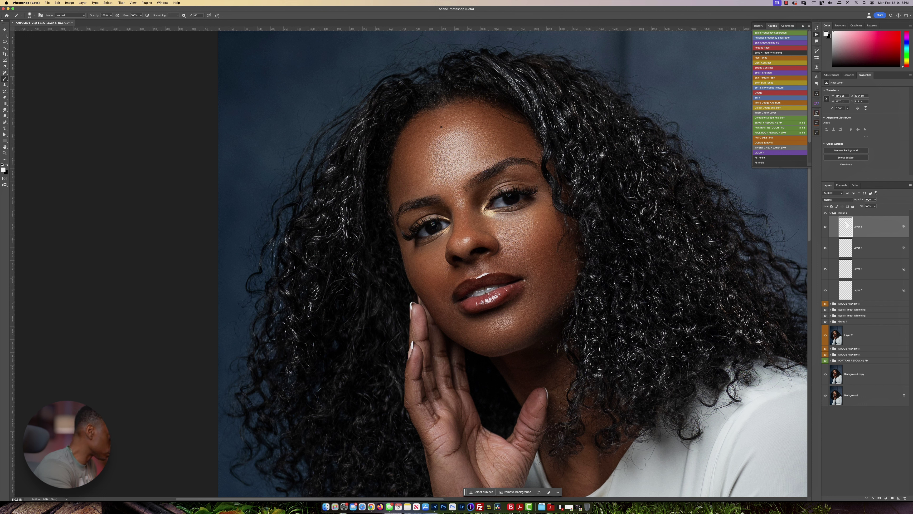
{"action": "left_click_drag", "start_coordinate": [349, 260], "coordinate": [356, 277]}
{"action": "scroll", "coordinate": [346, 360], "scroll_direction": "down", "scroll_amount": 5}
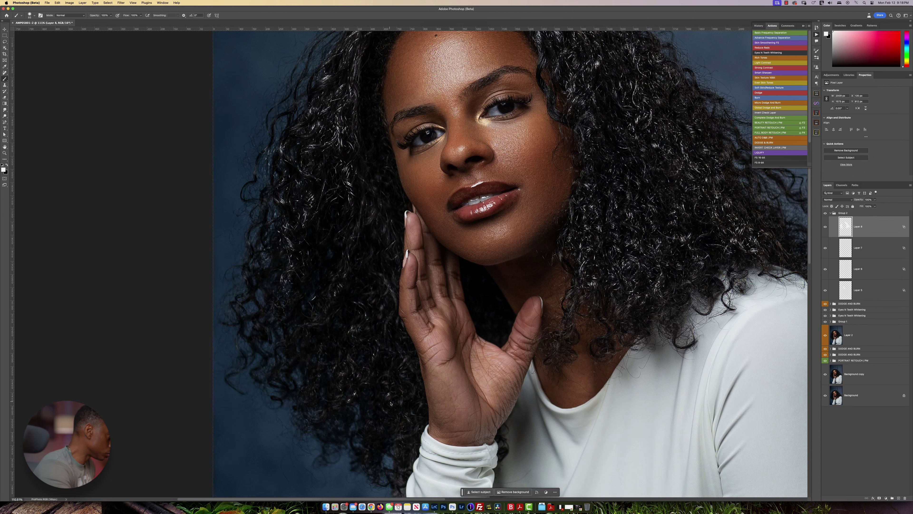
{"action": "left_click_drag", "start_coordinate": [332, 310], "coordinate": [284, 309]}
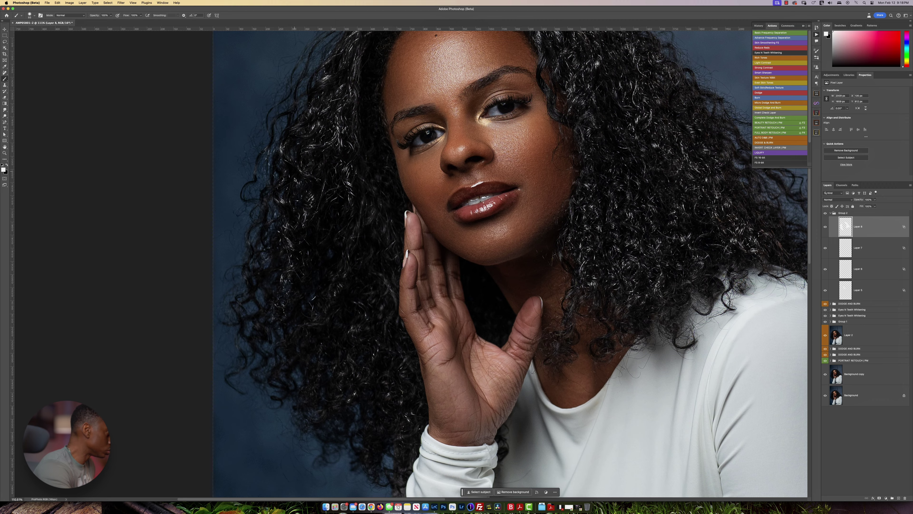
- Resize the brush and add highlights to the hair at the crown and along the edge of the cheek
{"action": "scroll", "coordinate": [292, 186], "scroll_direction": "up", "scroll_amount": 10}
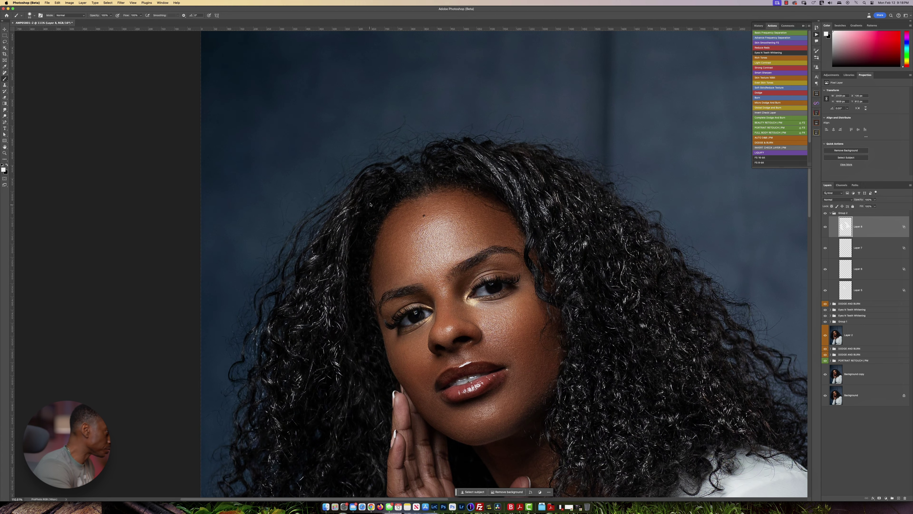
{"action": "left_click_drag", "start_coordinate": [442, 168], "coordinate": [435, 171], "text": "ctrl+alt"}
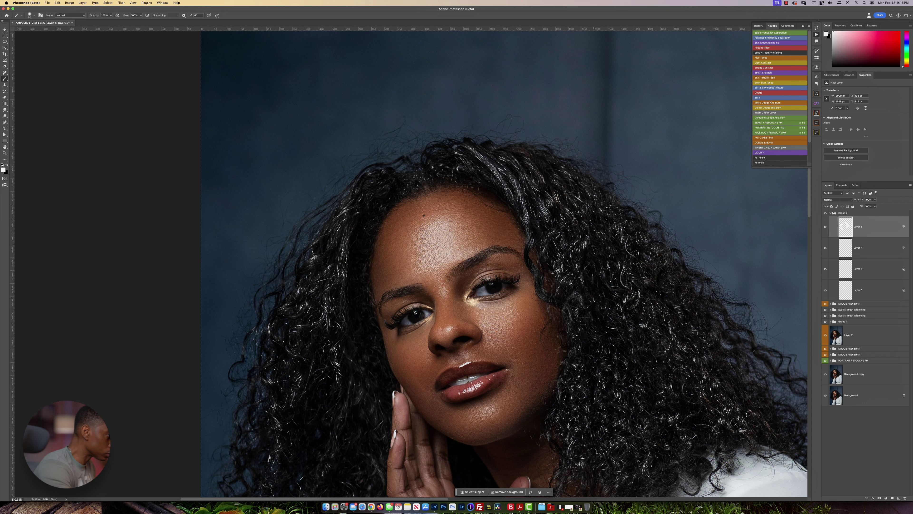
{"action": "left_click_drag", "start_coordinate": [567, 297], "coordinate": [560, 294]}
{"action": "scroll", "coordinate": [606, 282], "scroll_direction": "down", "scroll_amount": 5}
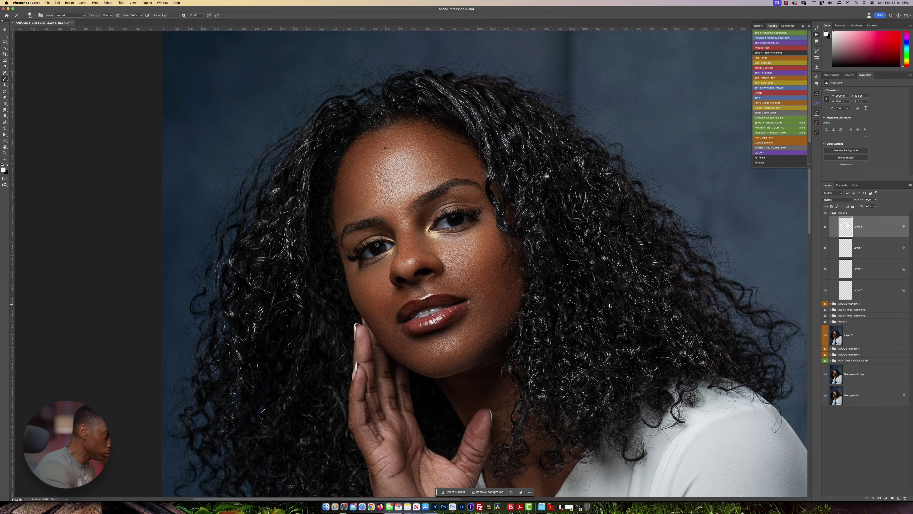
- Brush highlights onto the outer curls above the shoulder, undoing the first stroke and repainting it
{"action": "left_click_drag", "start_coordinate": [700, 338], "coordinate": [676, 248]}
{"action": "key", "text": "super+z"}
{"action": "left_click_drag", "start_coordinate": [673, 303], "coordinate": [665, 286]}
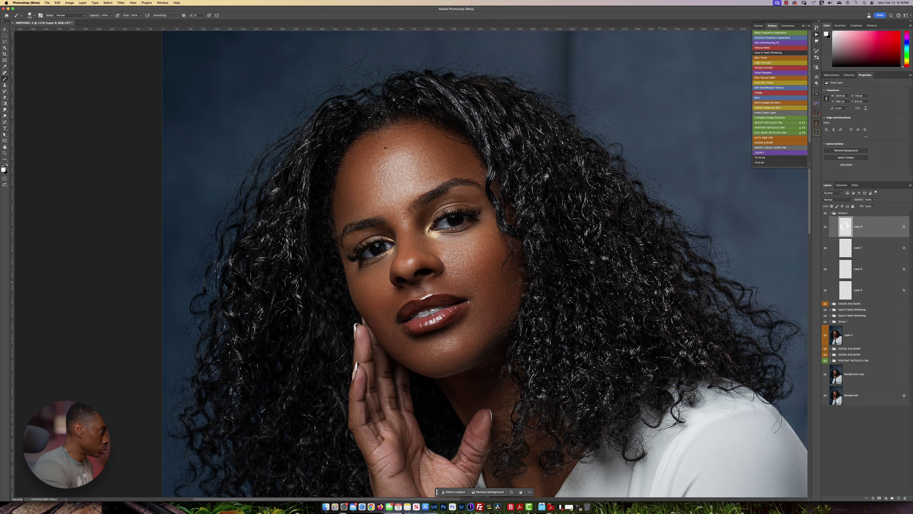
{"action": "scroll", "coordinate": [637, 232], "scroll_direction": "down", "scroll_amount": 5}
{"action": "scroll", "coordinate": [622, 267], "scroll_direction": "up", "scroll_amount": 1}
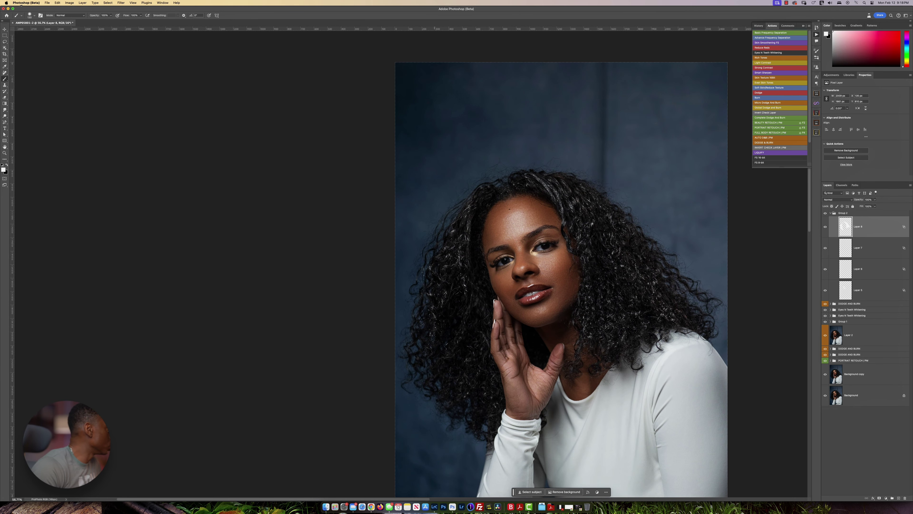
- Apply a slight Gaussian Blur to the white hair highlight layer to soften the brushed strands
{"action": "left_click", "coordinate": [116, 3]}
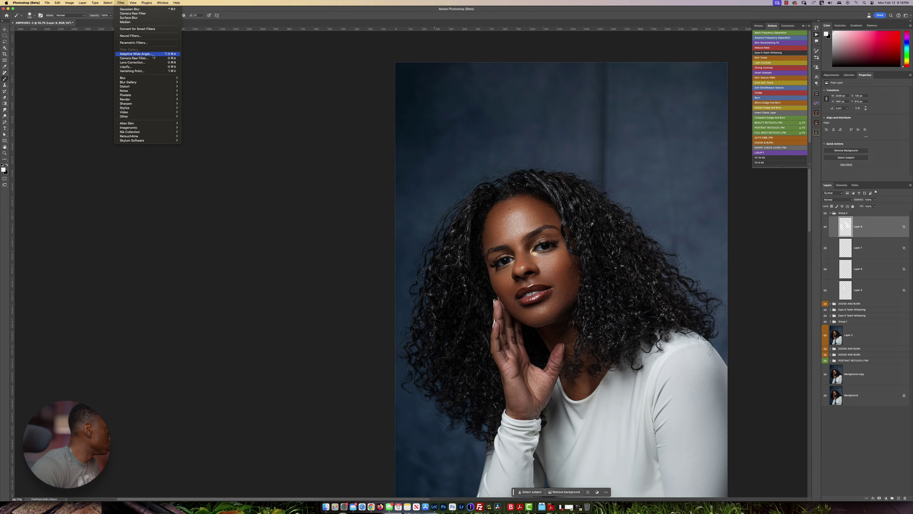
{"action": "mouse_move", "coordinate": [161, 78]}
{"action": "left_click", "coordinate": [196, 95]}
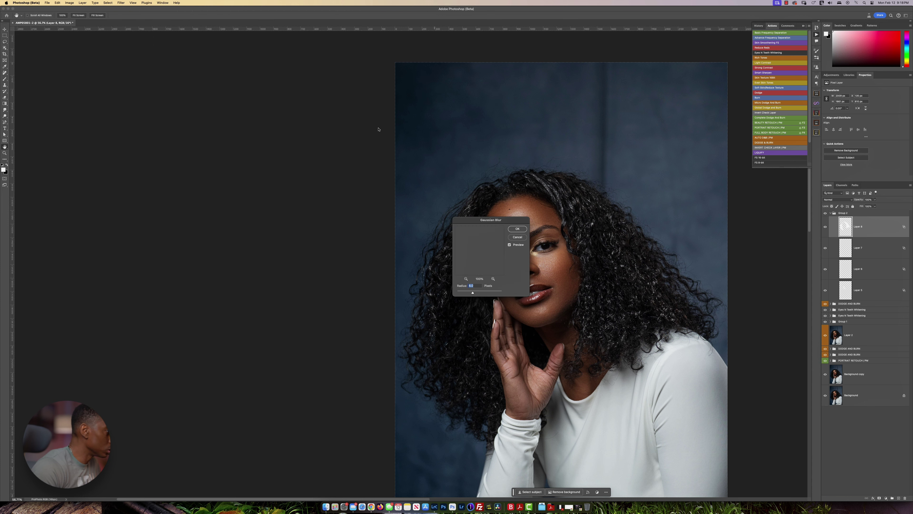
{"action": "left_click", "coordinate": [517, 229]}
- Set the hair highlight layer's opacity to 40% and compare the image with and without the highlights group
{"action": "key", "text": "v"}
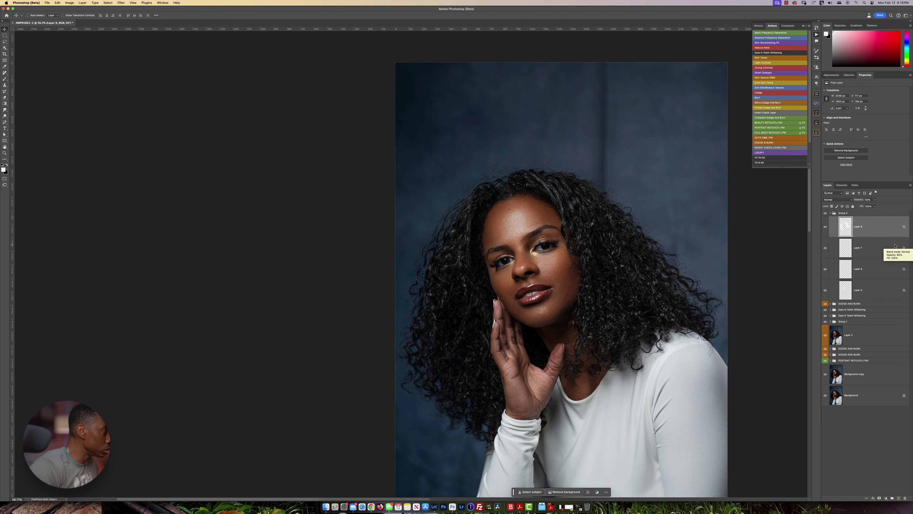
{"action": "key", "text": "4"}
{"action": "left_click", "coordinate": [830, 212]}
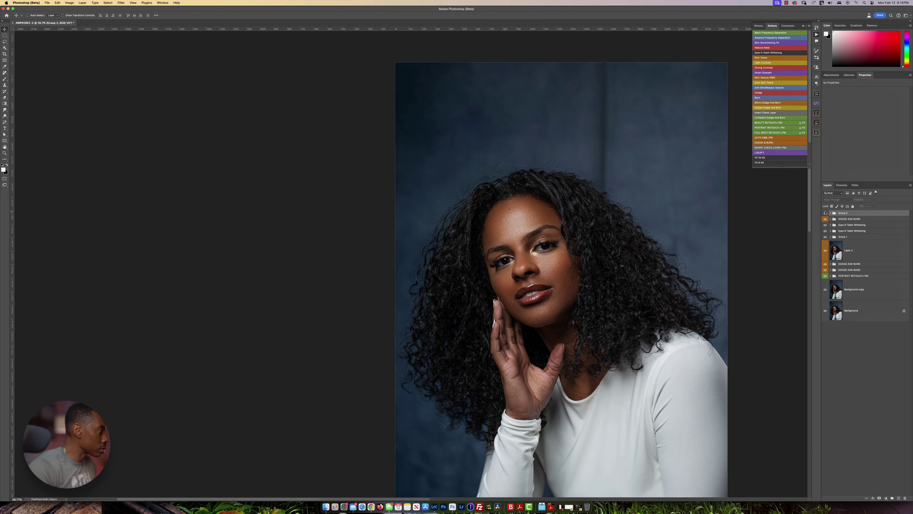
{"action": "left_click", "coordinate": [826, 212]}
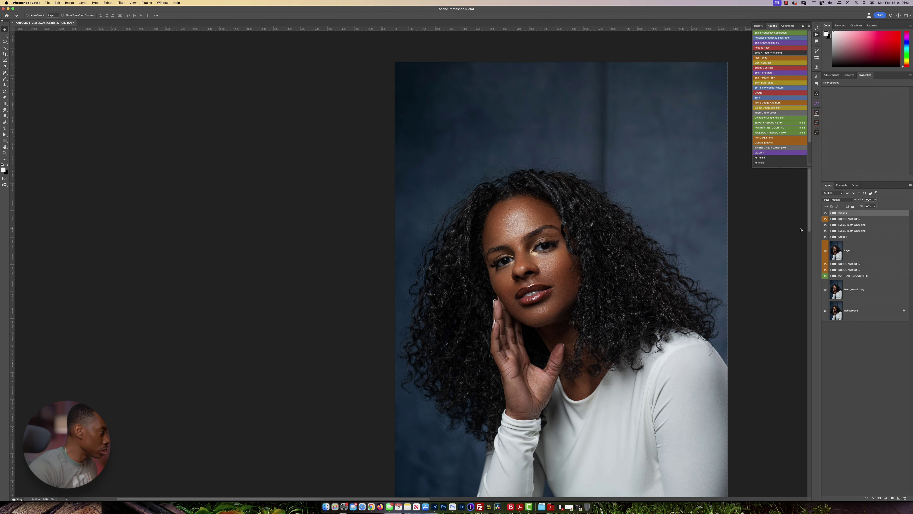
- Reduce the hair highlight layer's opacity below 40%, check its effect, and collapse the highlights group
{"action": "left_click", "coordinate": [832, 212]}
{"action": "left_click", "coordinate": [871, 226]}
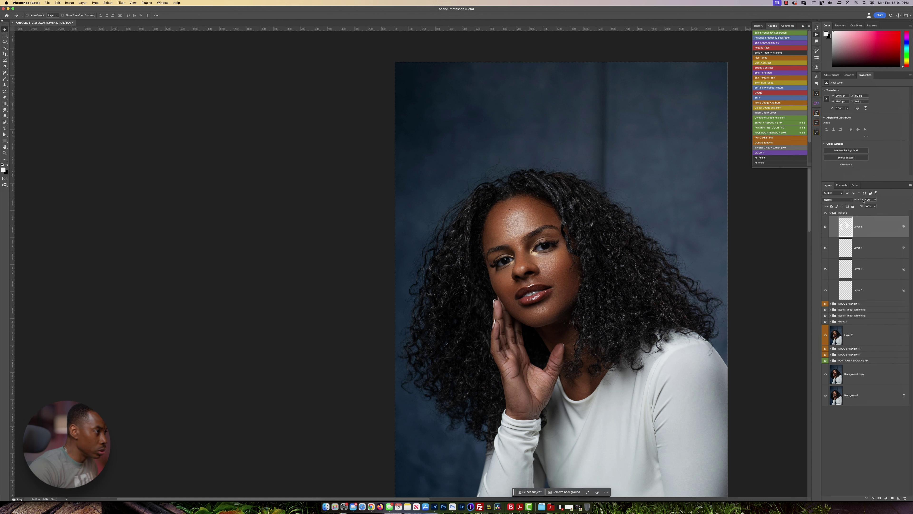
{"action": "left_click_drag", "start_coordinate": [861, 201], "coordinate": [858, 200]}
{"action": "left_click", "coordinate": [826, 227]}
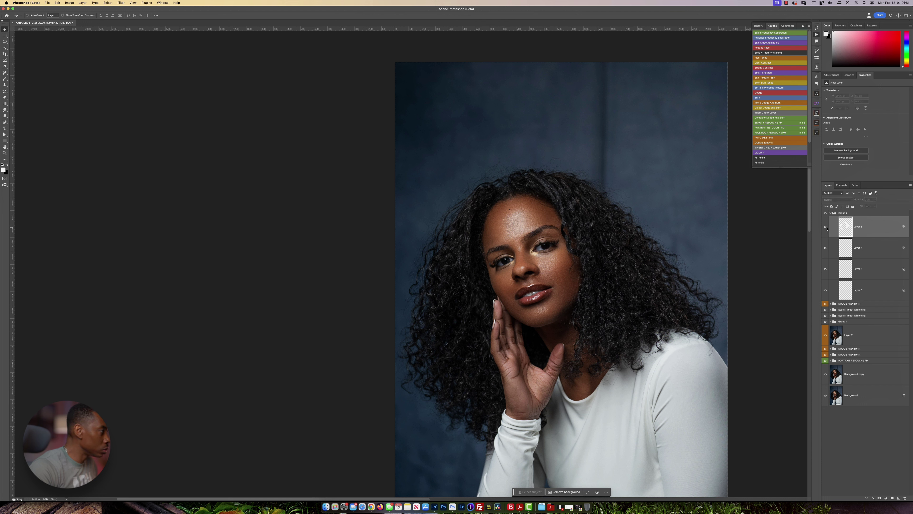
{"action": "key", "text": "h"}
{"action": "left_click", "coordinate": [578, 310]}
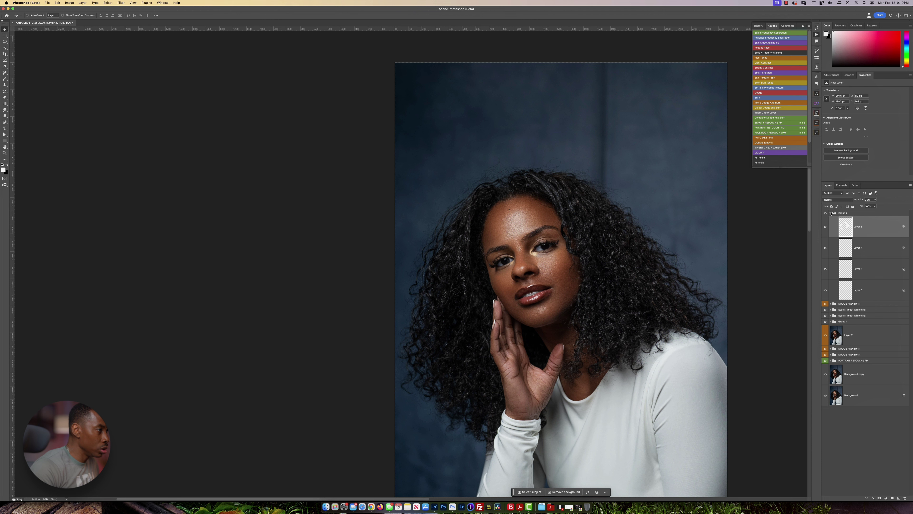
{"action": "left_click", "coordinate": [832, 213]}
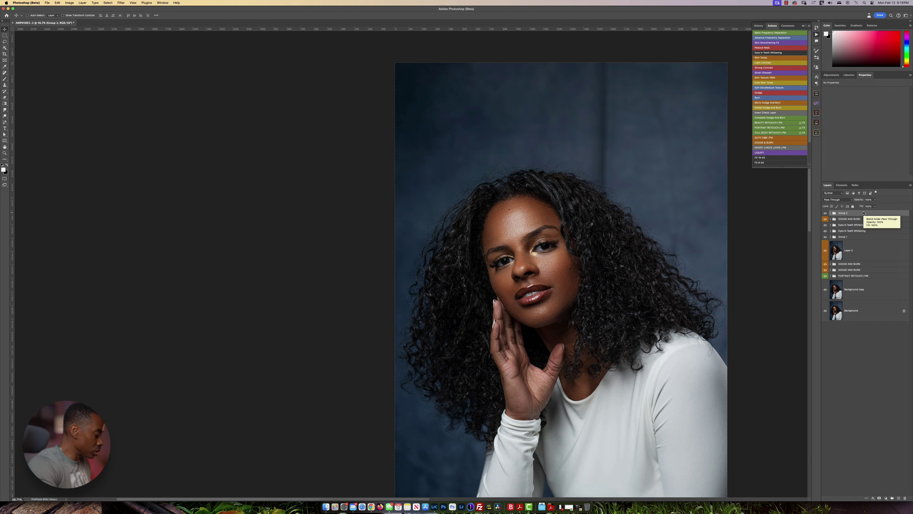
- Stamp all visible layers into a new merged layer and add a Color Lookup adjustment above it
{"action": "key", "text": "super+alt+shift+e"}
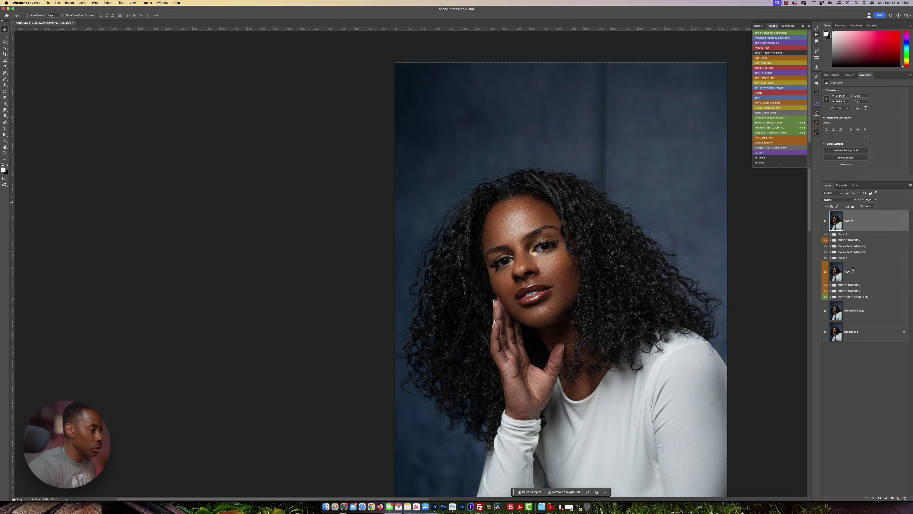
{"action": "left_click", "coordinate": [886, 499]}
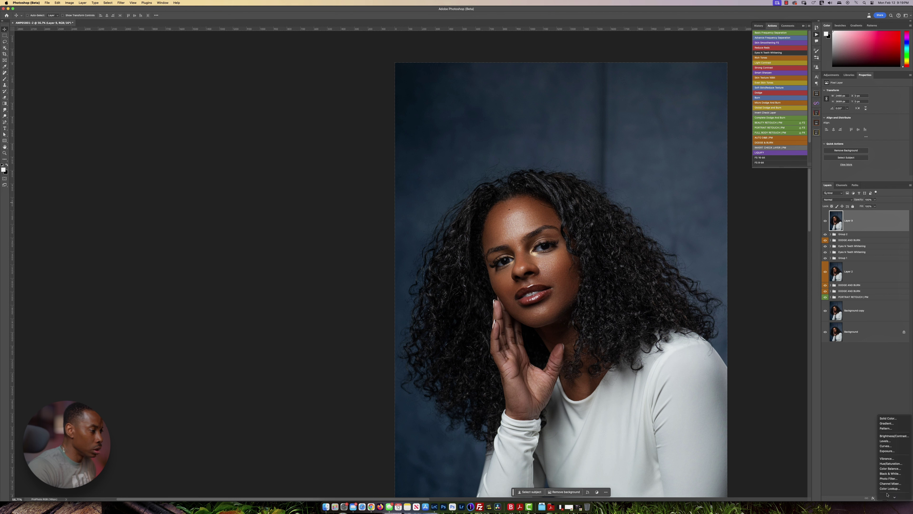
{"action": "left_click", "coordinate": [889, 488]}
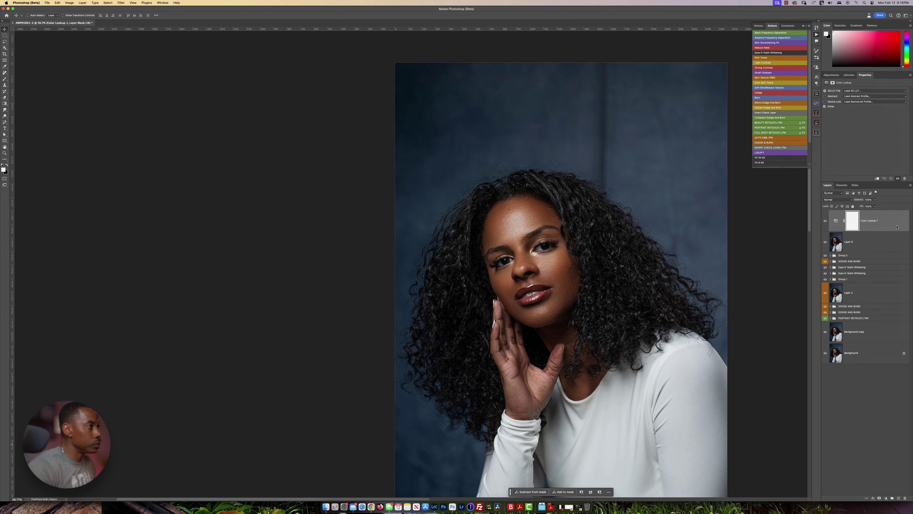
- Load the MSL 3.CUBE LUT, set the Color Lookup layer's opacity to 25%, and compare the grade on and off
{"action": "left_click", "coordinate": [864, 91]}
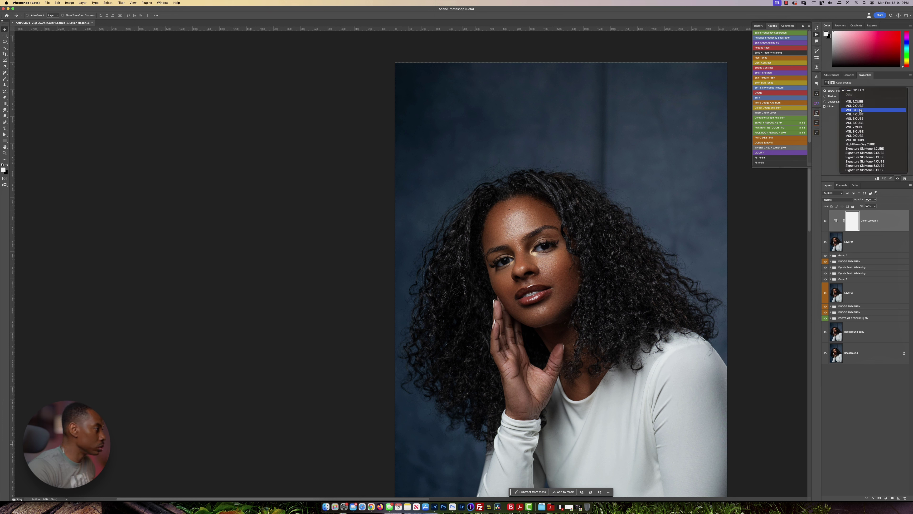
{"action": "left_click", "coordinate": [860, 110]}
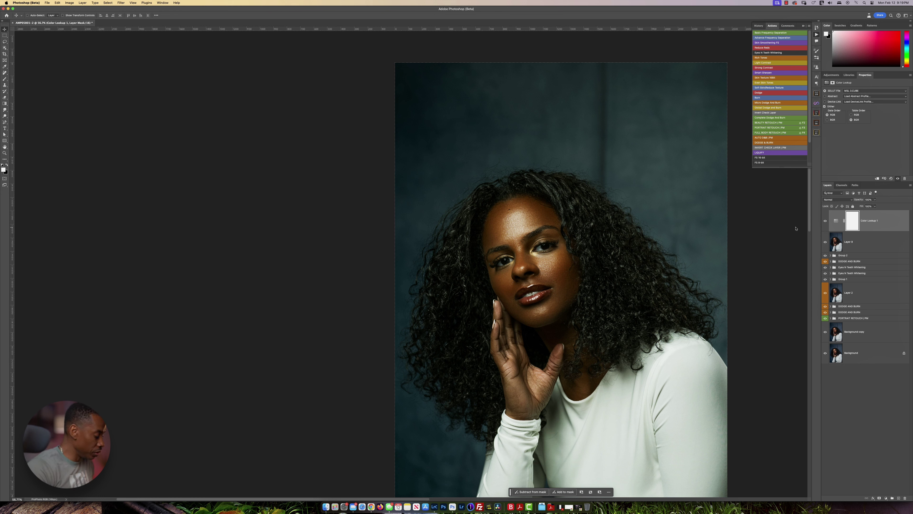
{"action": "key", "text": "2"}
{"action": "key", "text": "5"}
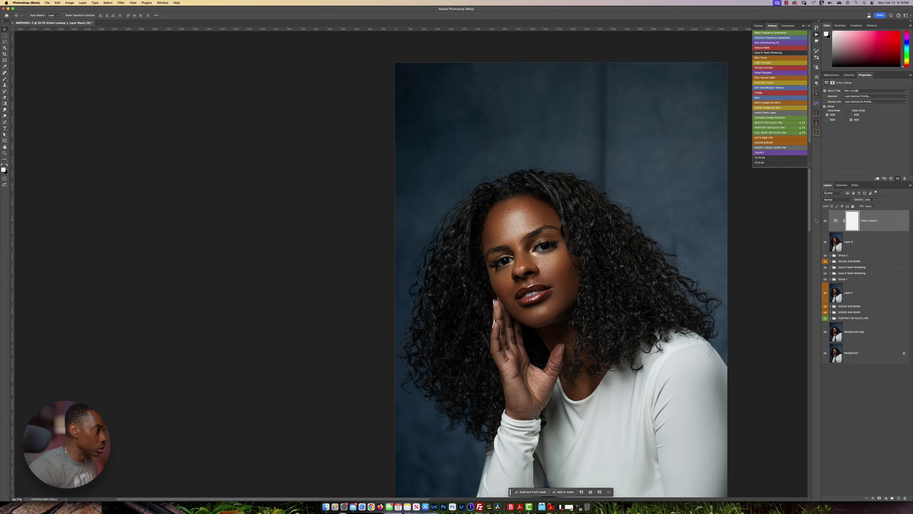
{"action": "left_click", "coordinate": [826, 221]}
{"action": "left_click", "coordinate": [825, 221]}
{"action": "left_click", "coordinate": [825, 221]}
{"action": "left_click", "coordinate": [825, 221]}
{"action": "left_click", "coordinate": [825, 221]}
{"action": "left_click", "coordinate": [825, 221]}
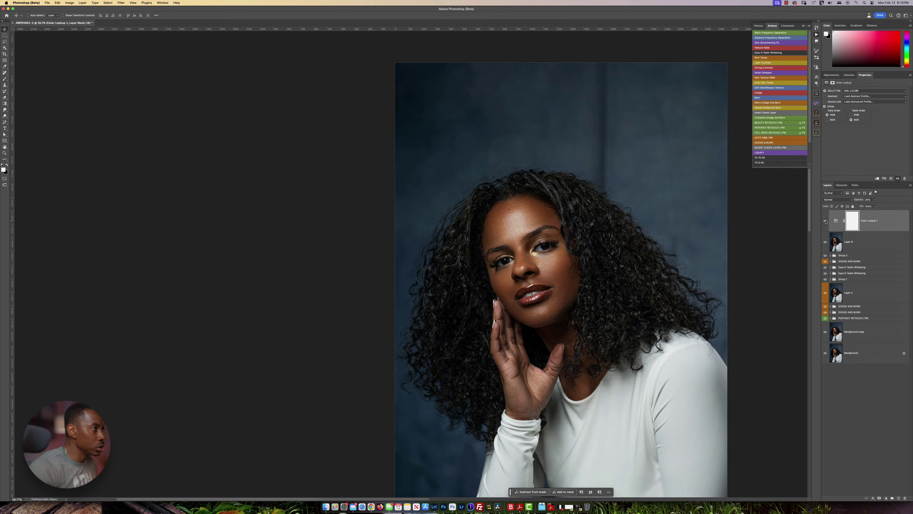
- Try further MSL LUTs on the Color Lookup layer and choose a different one in place of MSL 3.CUBE
{"action": "left_click", "coordinate": [863, 92]}
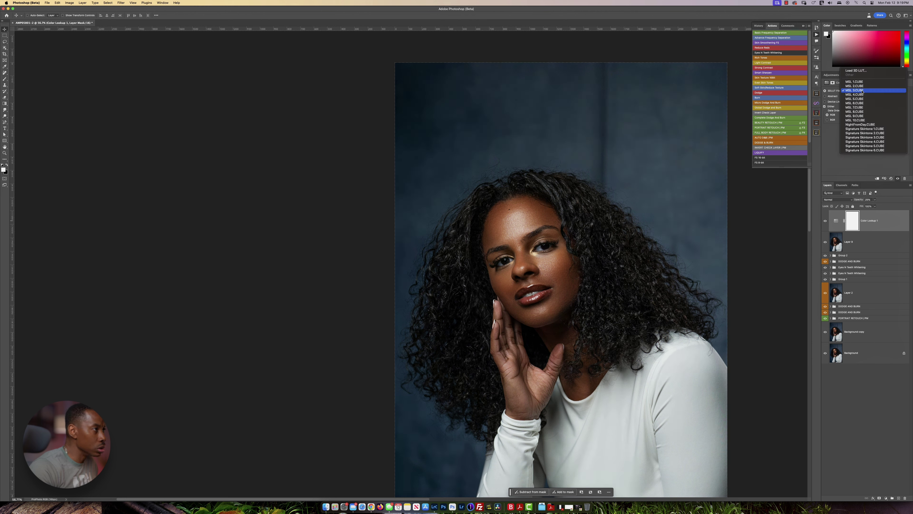
{"action": "left_click", "coordinate": [860, 103]}
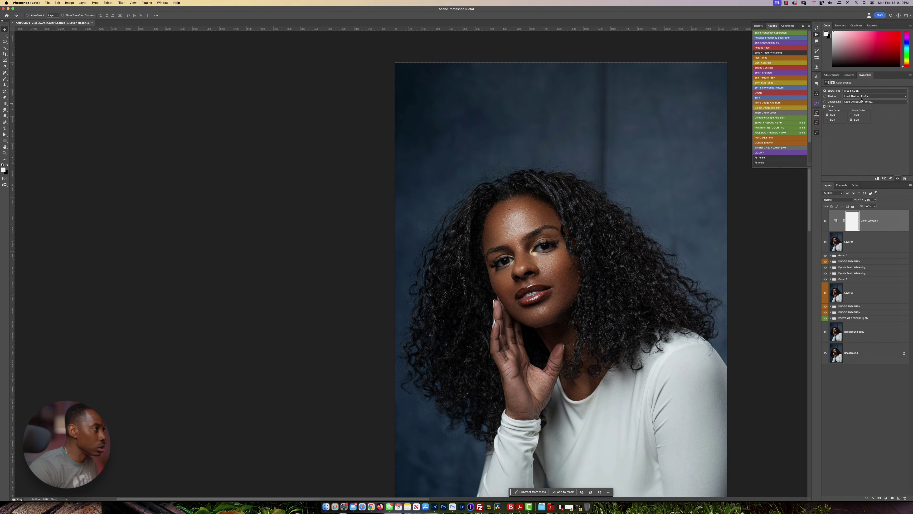
{"action": "left_click", "coordinate": [865, 93]}
{"action": "left_click", "coordinate": [861, 104]}
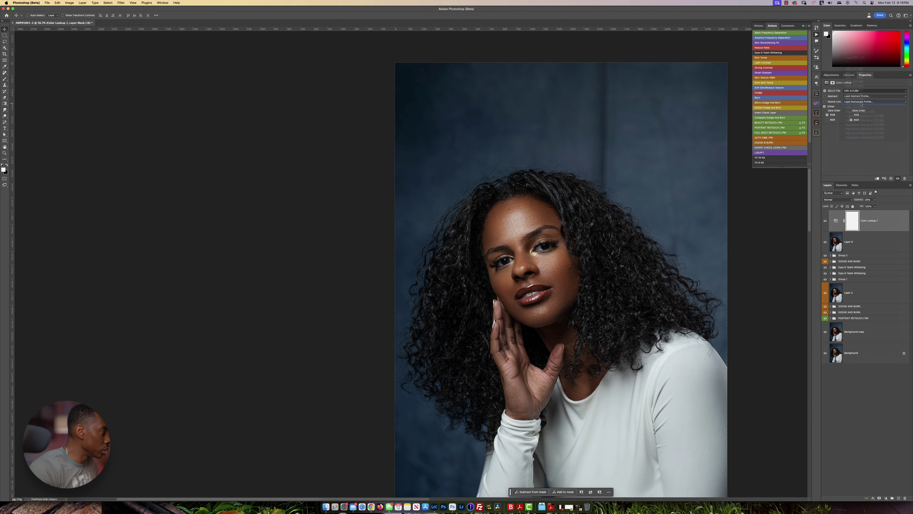
{"action": "scroll", "coordinate": [471, 375], "scroll_direction": "up", "scroll_amount": 2}
{"action": "scroll", "coordinate": [540, 360], "scroll_direction": "down", "scroll_amount": 2}
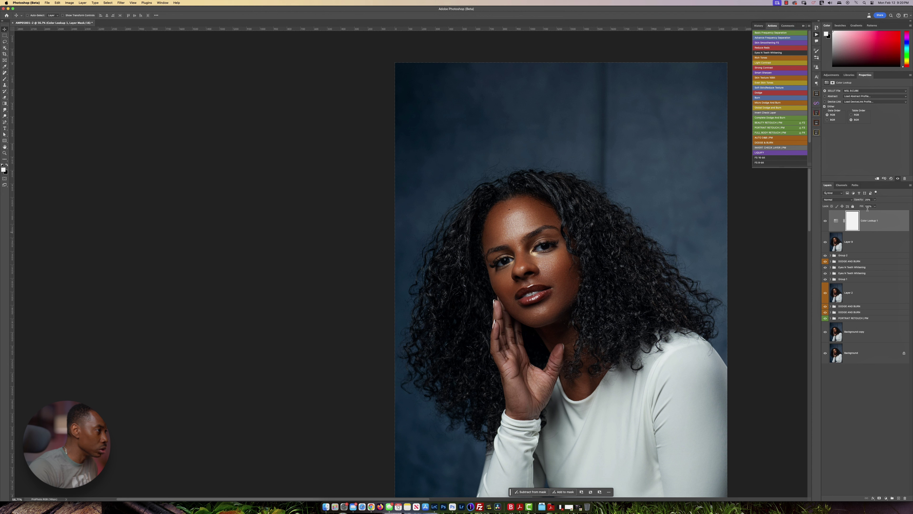
- Compare the portrait with and without the Color Lookup grade and examine the face, hair and backdrop up close
{"action": "left_click", "coordinate": [827, 221]}
{"action": "left_click", "coordinate": [827, 221]}
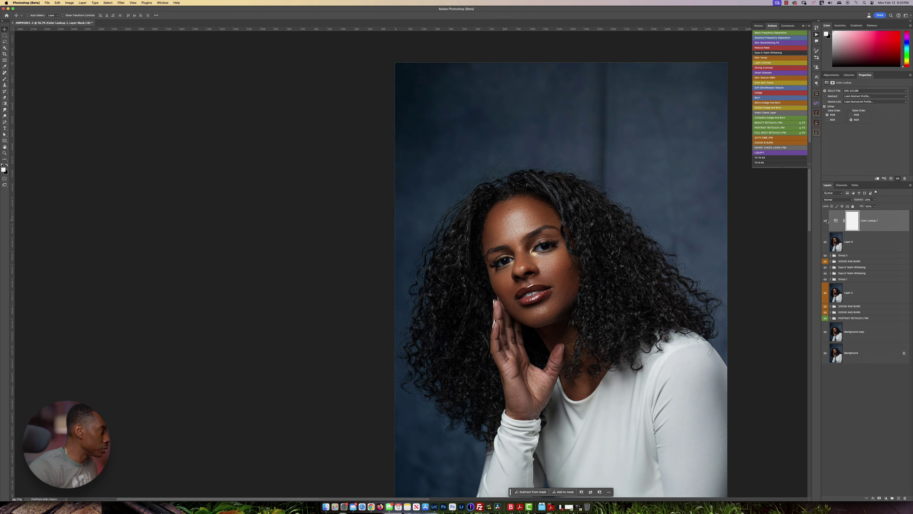
{"action": "left_click", "coordinate": [826, 221]}
{"action": "left_click", "coordinate": [826, 221]}
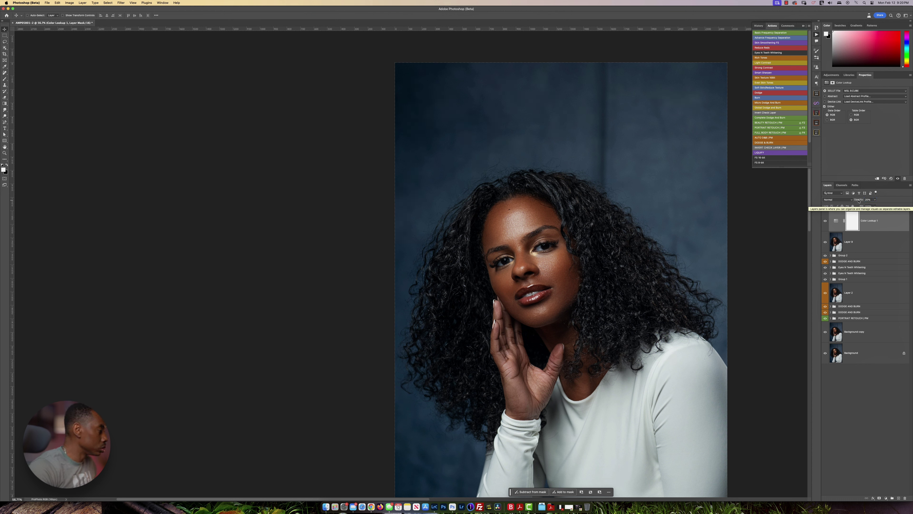
{"action": "left_click", "coordinate": [825, 220]}
{"action": "left_click", "coordinate": [825, 220]}
{"action": "left_click", "coordinate": [825, 221]}
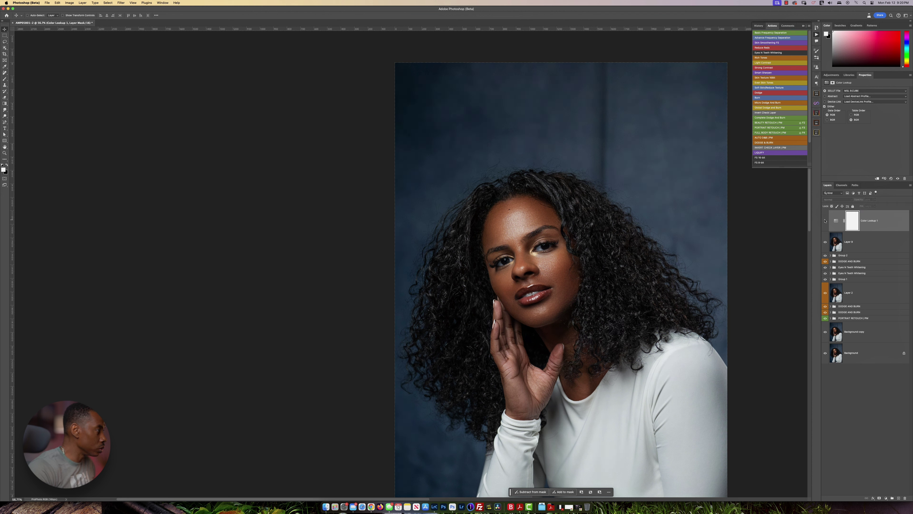
{"action": "left_click", "coordinate": [825, 221]}
{"action": "scroll", "coordinate": [474, 257], "scroll_direction": "up", "scroll_amount": 3}
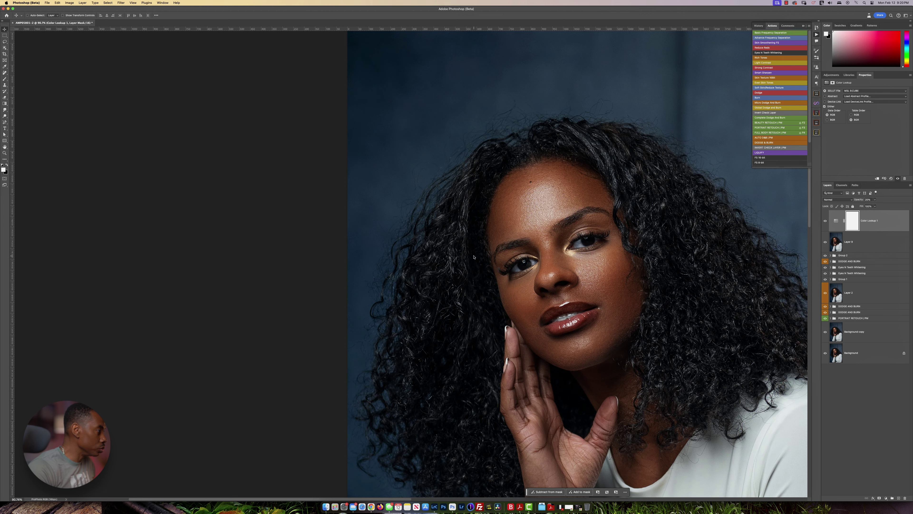
{"action": "scroll", "coordinate": [474, 257], "scroll_direction": "right", "scroll_amount": 6}
{"action": "scroll", "coordinate": [474, 257], "scroll_direction": "down", "scroll_amount": 3}
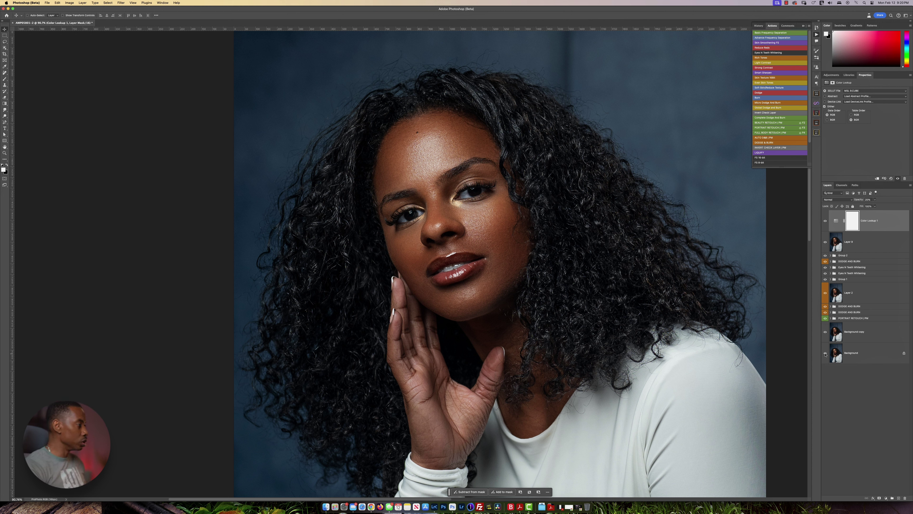
{"action": "scroll", "coordinate": [568, 336], "scroll_direction": "down", "scroll_amount": 3}
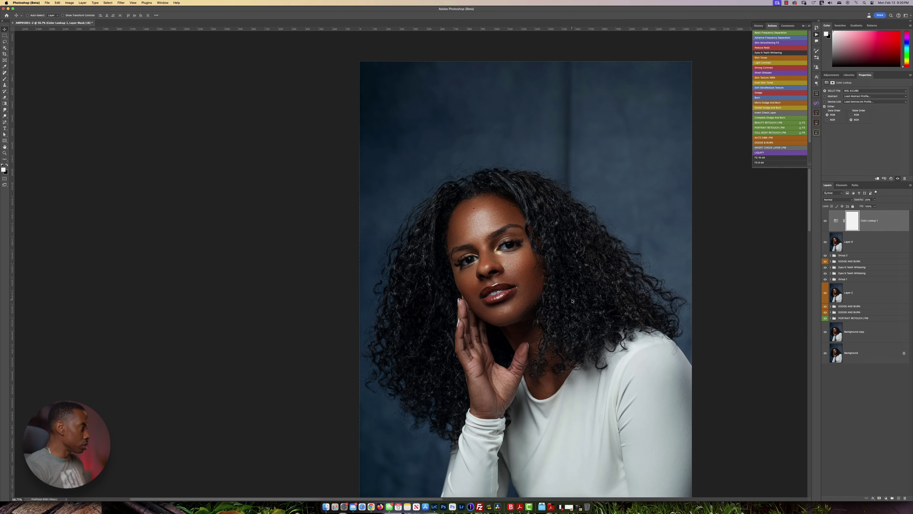
{"action": "left_click_drag", "start_coordinate": [573, 301], "coordinate": [512, 293]}
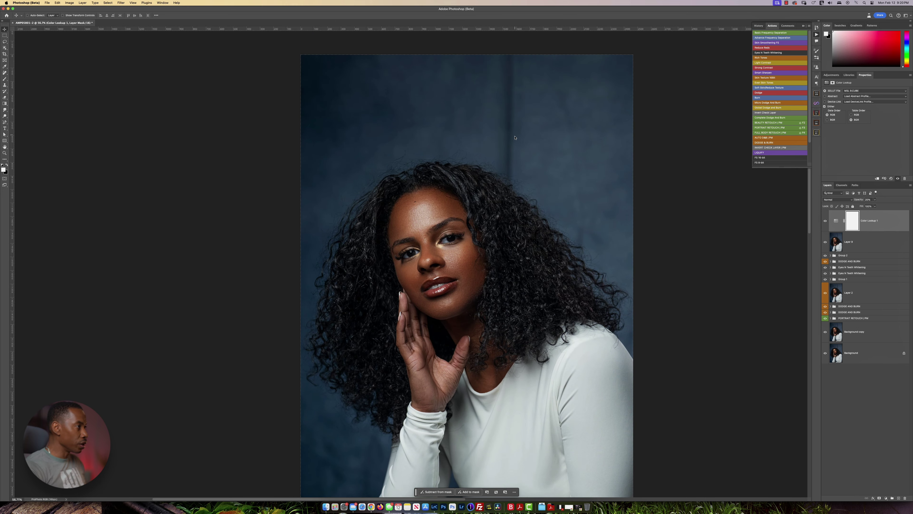
- Run the Dodge & Burn action to create a new group above the Color Lookup and select its Dodge layer mask
{"action": "left_click", "coordinate": [772, 143]}
{"action": "left_click", "coordinate": [830, 214]}
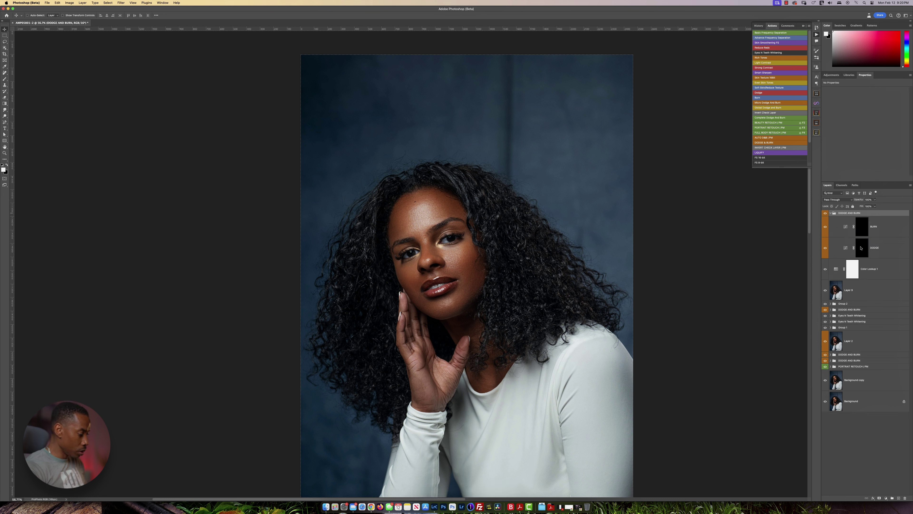
{"action": "left_click", "coordinate": [856, 244]}
- Brush white on the Dodge mask along the dark vertical crease in the backdrop above the head to lighten it
{"action": "key", "text": "b"}
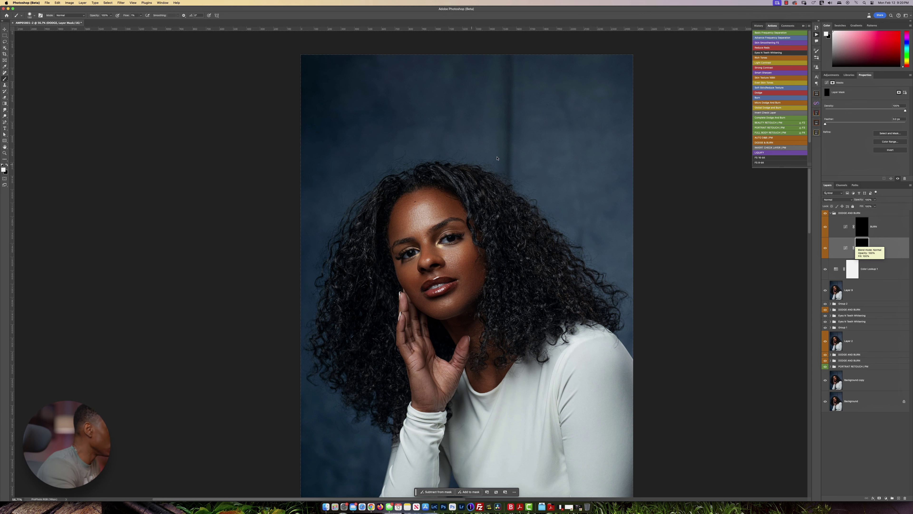
{"action": "scroll", "coordinate": [507, 168], "scroll_direction": "up", "scroll_amount": 3}
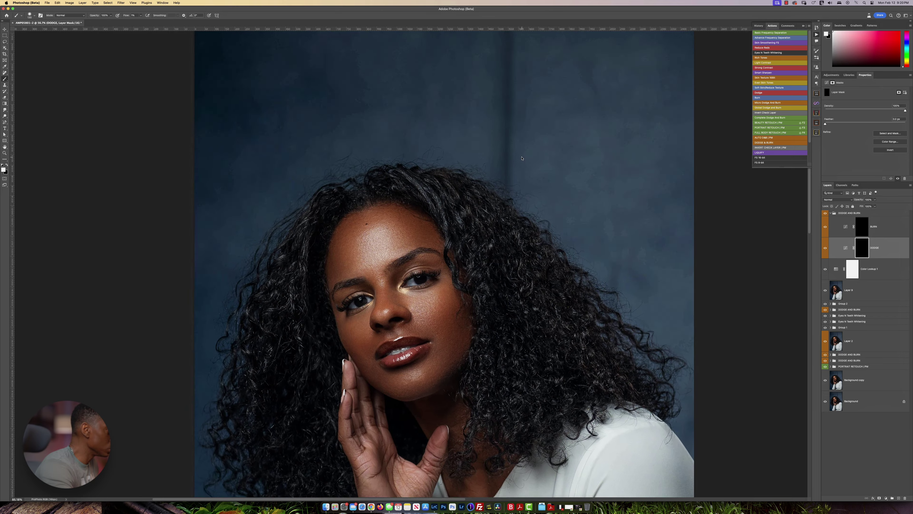
{"action": "scroll", "coordinate": [504, 177], "scroll_direction": "up", "scroll_amount": 2}
{"action": "mouse_move", "coordinate": [475, 247]}
{"action": "left_mouse_down"}
{"action": "mouse_move", "coordinate": [467, 247]}
{"action": "mouse_move", "coordinate": [477, 267]}
{"action": "left_mouse_up"}
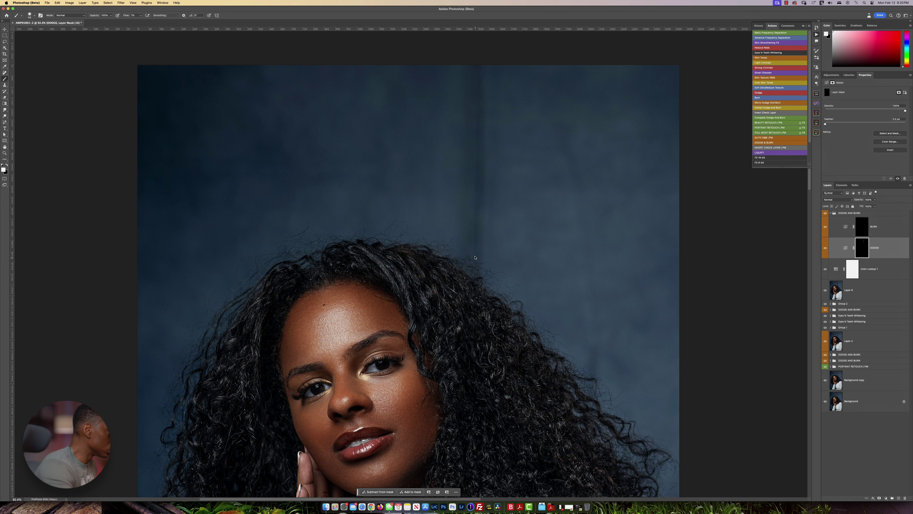
{"action": "left_click_drag", "start_coordinate": [475, 254], "coordinate": [476, 253]}
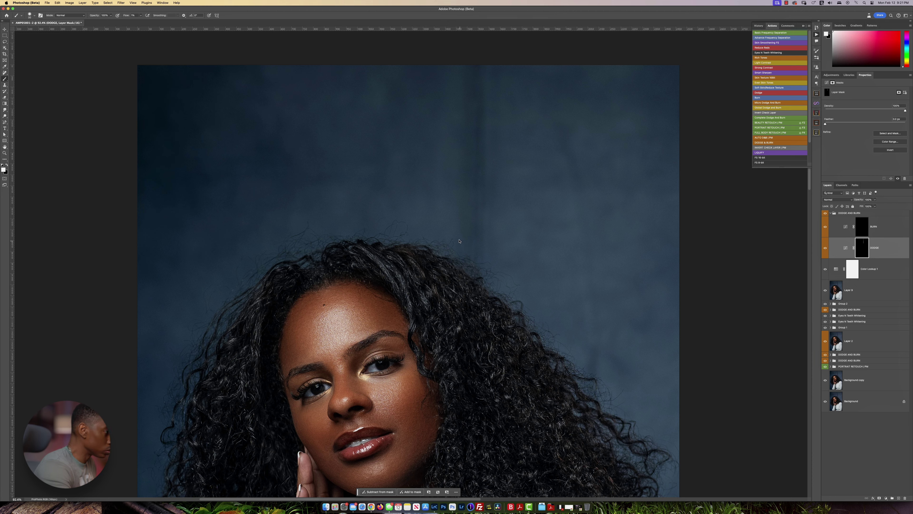
{"action": "scroll", "coordinate": [524, 346], "scroll_direction": "right", "scroll_amount": 4}
{"action": "scroll", "coordinate": [525, 346], "scroll_direction": "down", "scroll_amount": 2}
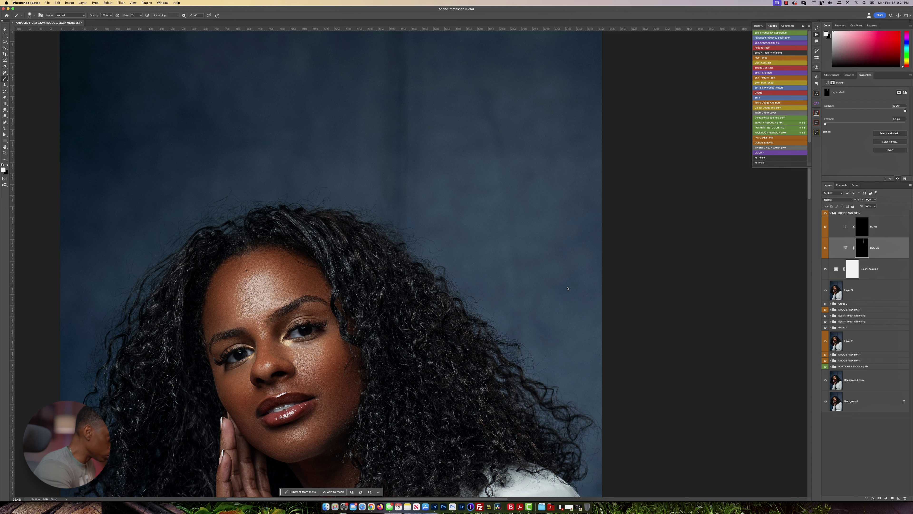
{"action": "scroll", "coordinate": [387, 207], "scroll_direction": "down", "scroll_amount": 5}
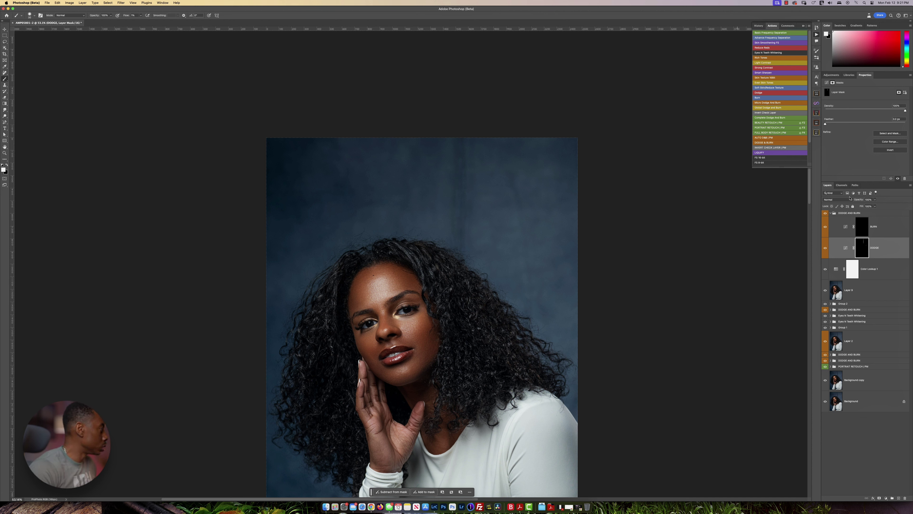
- Add an empty layer above the new dodge and burn group and heal the backdrop's vertical crease with the Healing Brush
{"action": "left_click", "coordinate": [831, 213]}
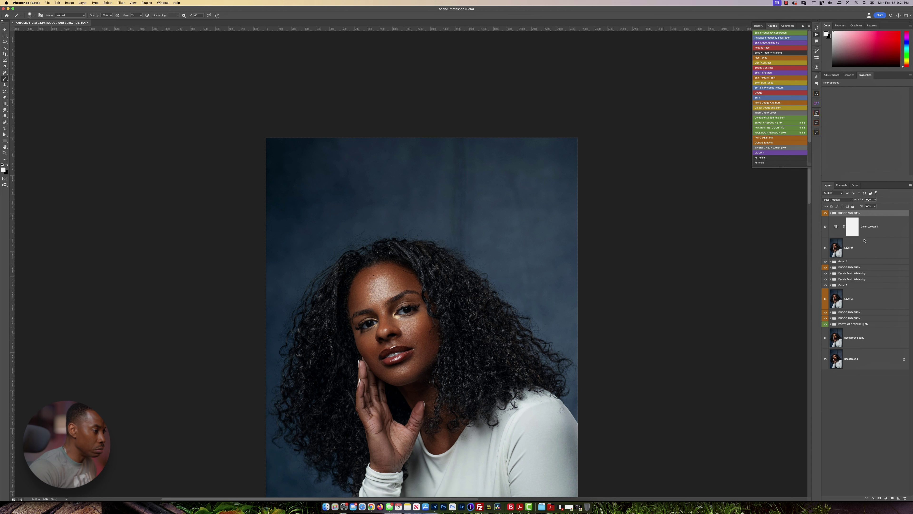
{"action": "left_click", "coordinate": [898, 499]}
{"action": "key", "text": "j"}
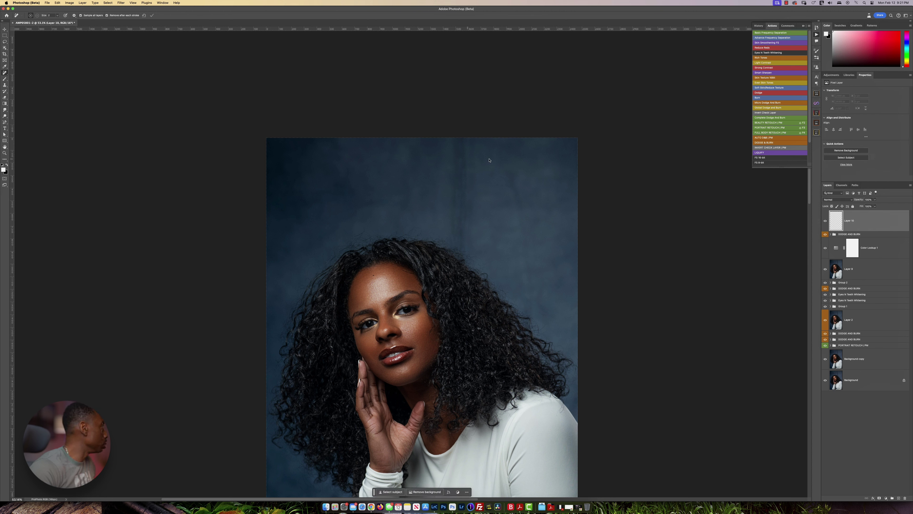
{"action": "right_click", "coordinate": [6, 74]}
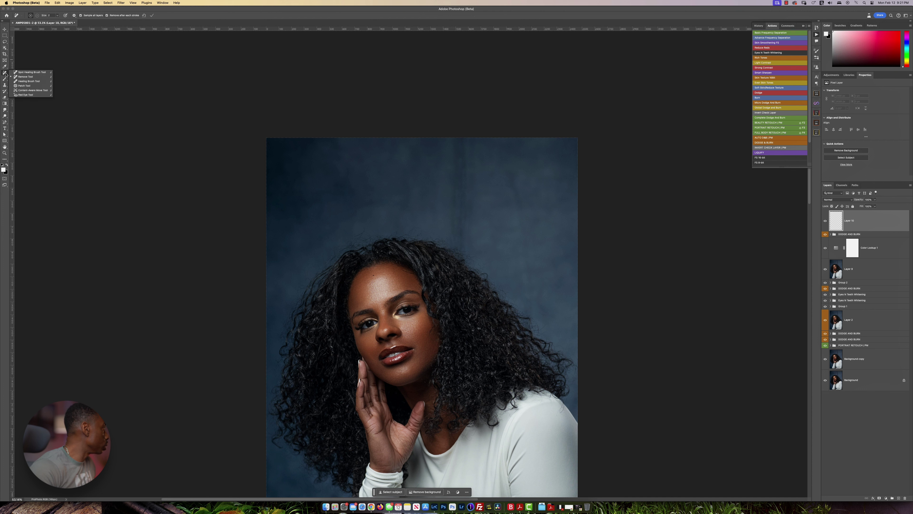
{"action": "left_click", "coordinate": [26, 81]}
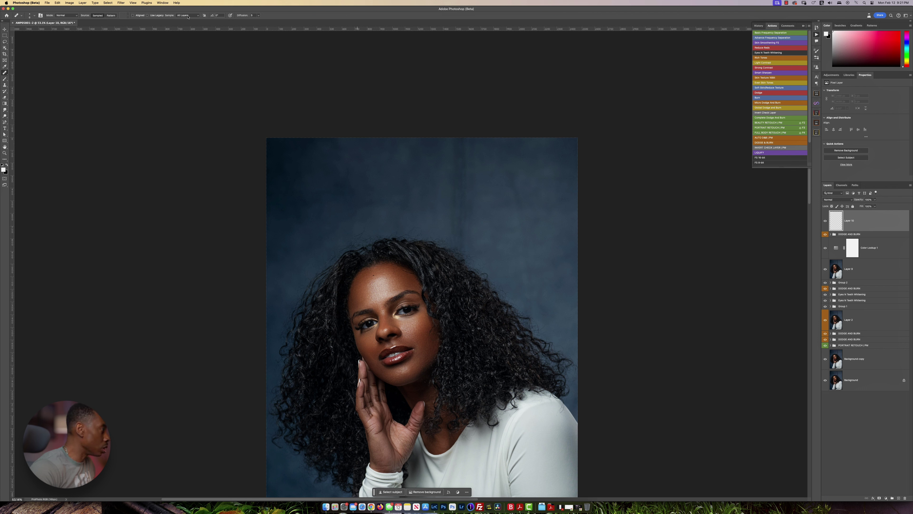
{"action": "left_click_drag", "start_coordinate": [470, 235], "coordinate": [481, 242], "text": "ctrl+alt"}
{"action": "left_click", "coordinate": [462, 240]}
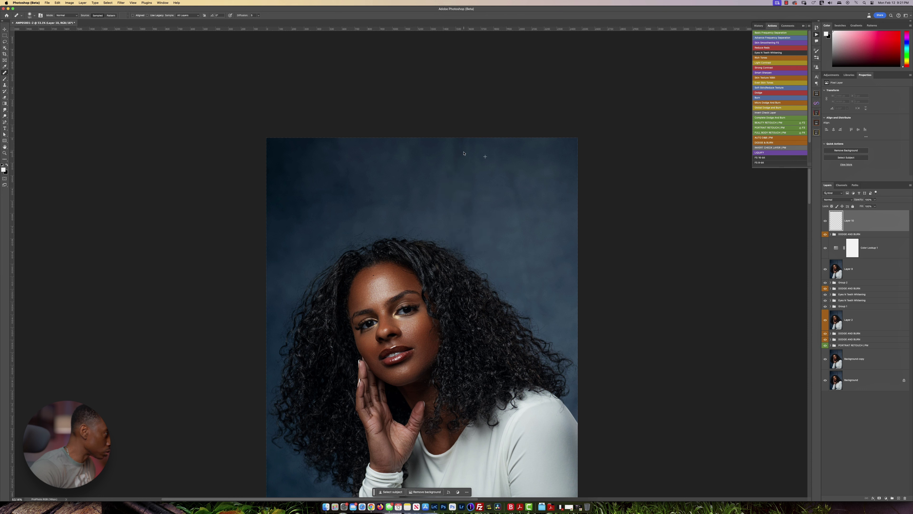
{"action": "left_click", "coordinate": [466, 232]}
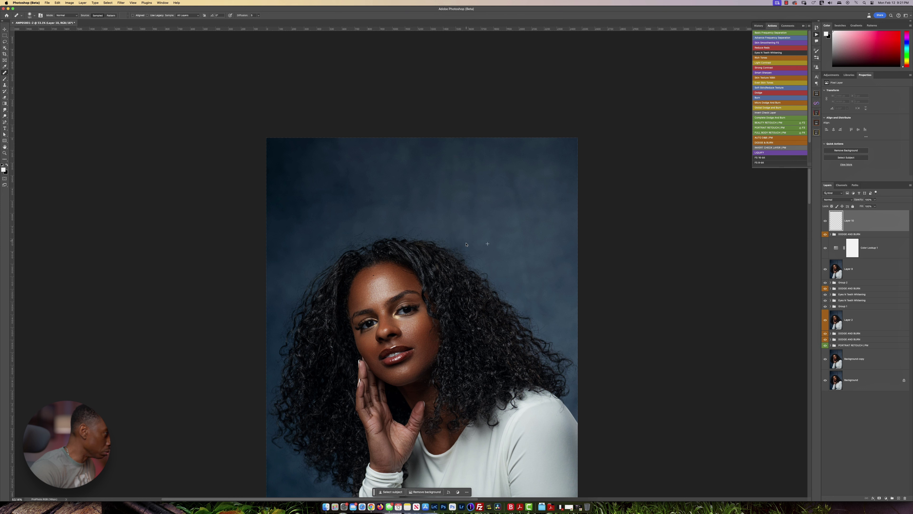